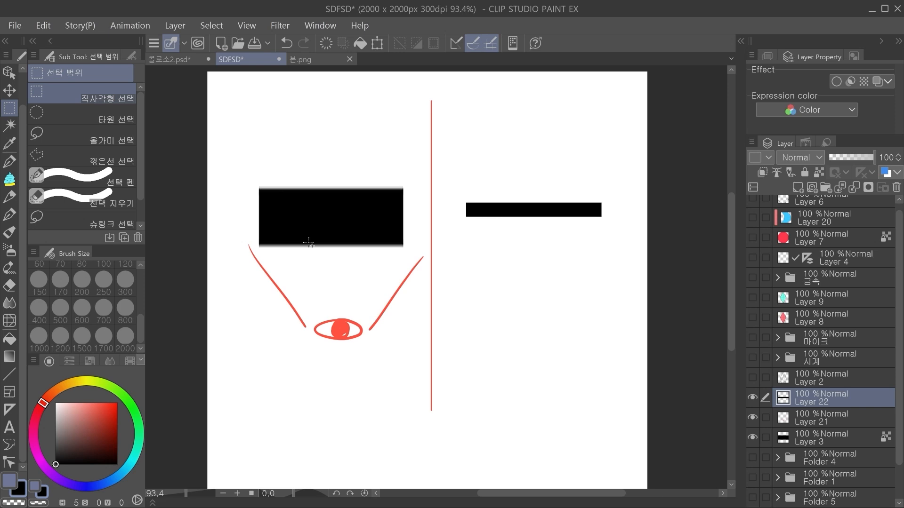
Step: Try a free transform of the large black block on Layer 3
left_click_drag(383, 236, 392, 247)
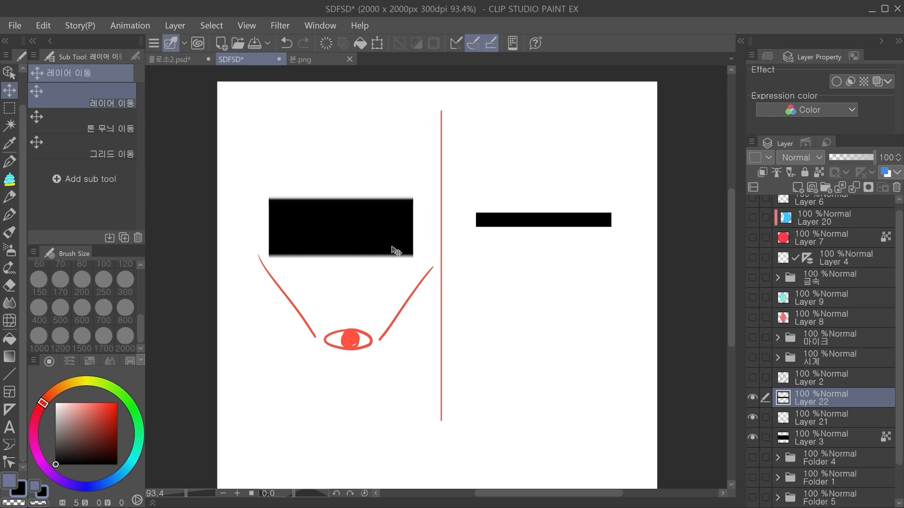
left_click(363, 206, "ctrl")
key("ctrl+t")
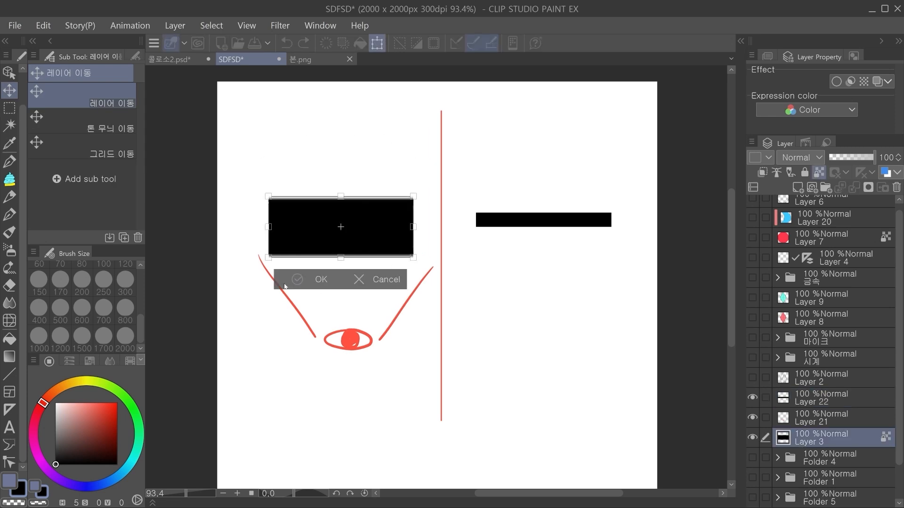
left_click_drag(462, 230, 406, 212)
left_click(384, 320)
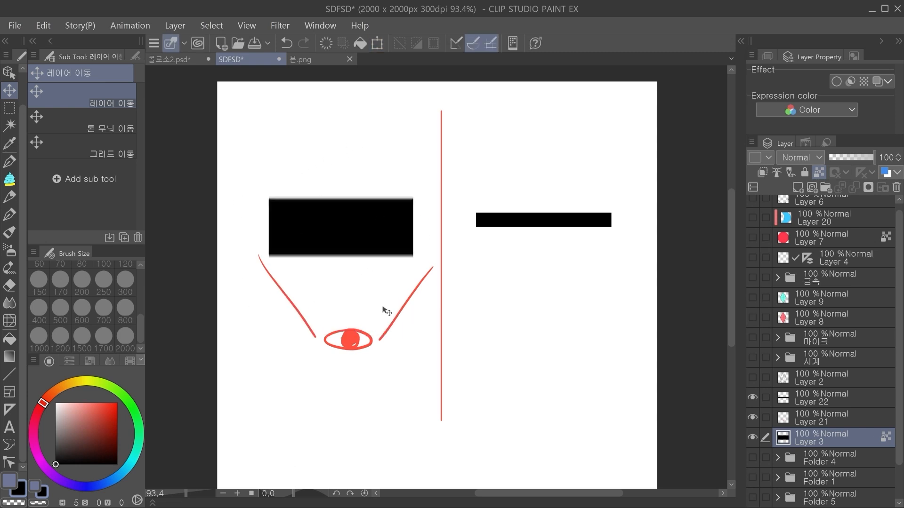
Step: Try rotating the large black block about its center, undoing each attempt
key("ctrl+t")
left_click_drag(462, 275, 260, 202)
key("ctrl+z")
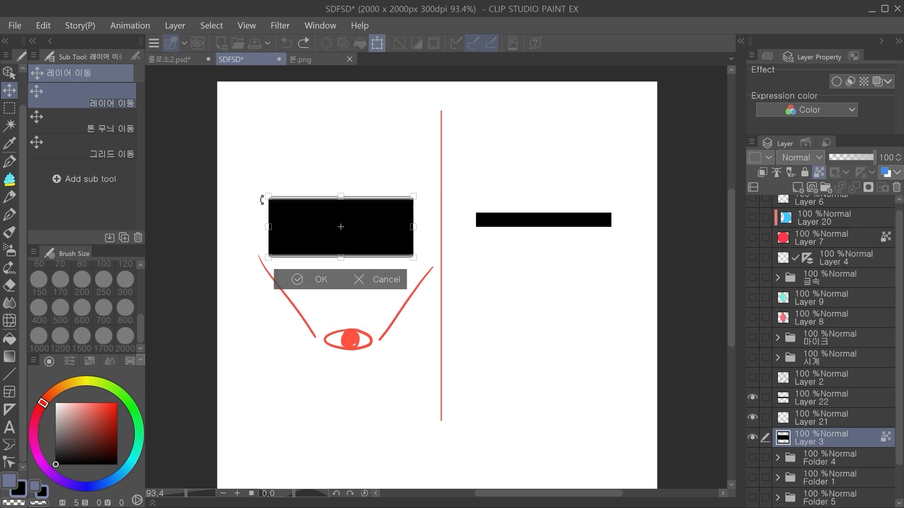
left_click_drag(450, 267, 239, 219)
key("ctrl+z")
Step: Widen the large black block slightly about its center and rotate it so its upper end leans right
left_click_drag(412, 228, 262, 231)
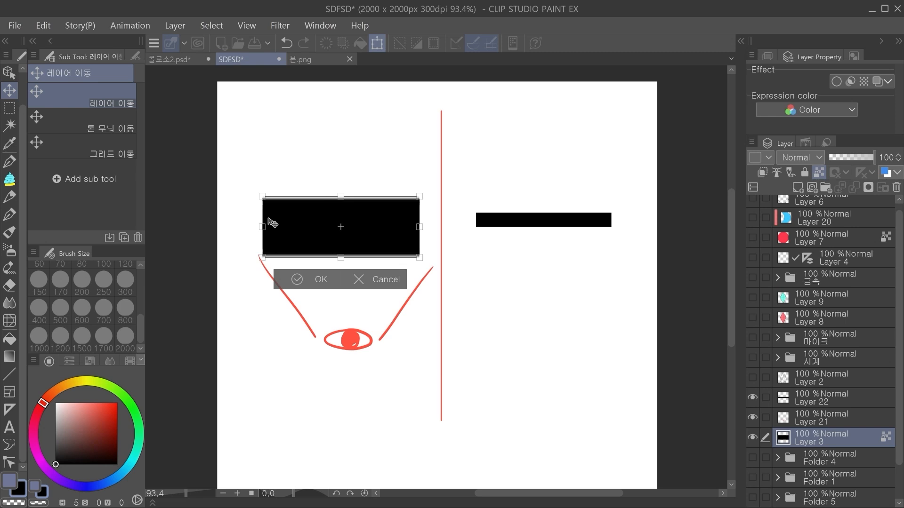
left_click_drag(443, 269, 308, 311)
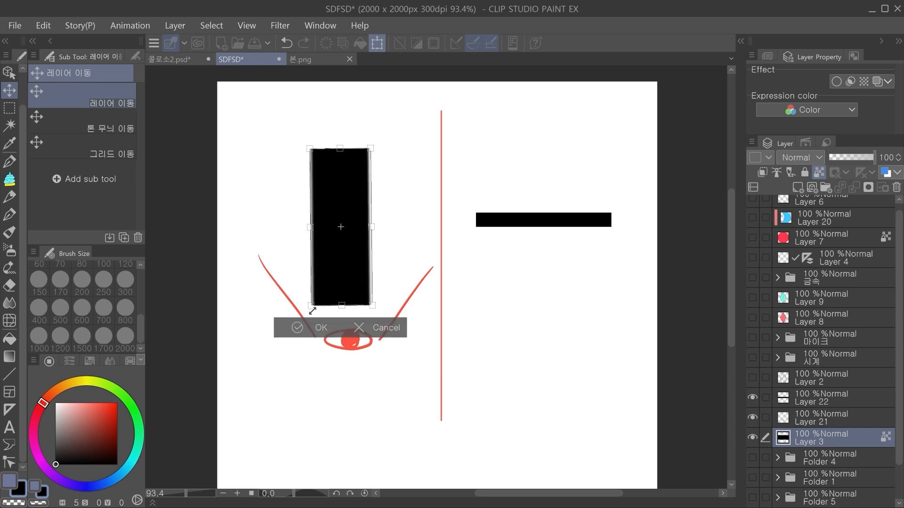
key("ctrl+z")
left_click_drag(420, 227, 261, 231)
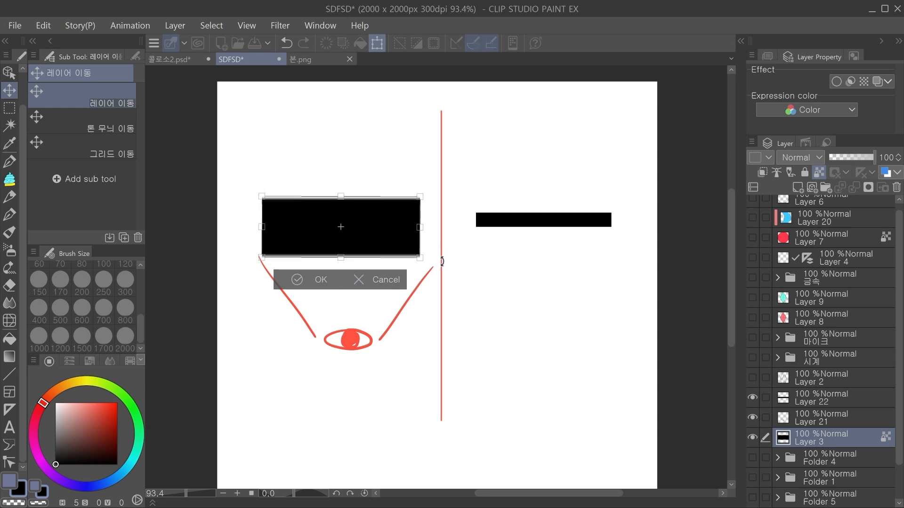
key("ctrl+z")
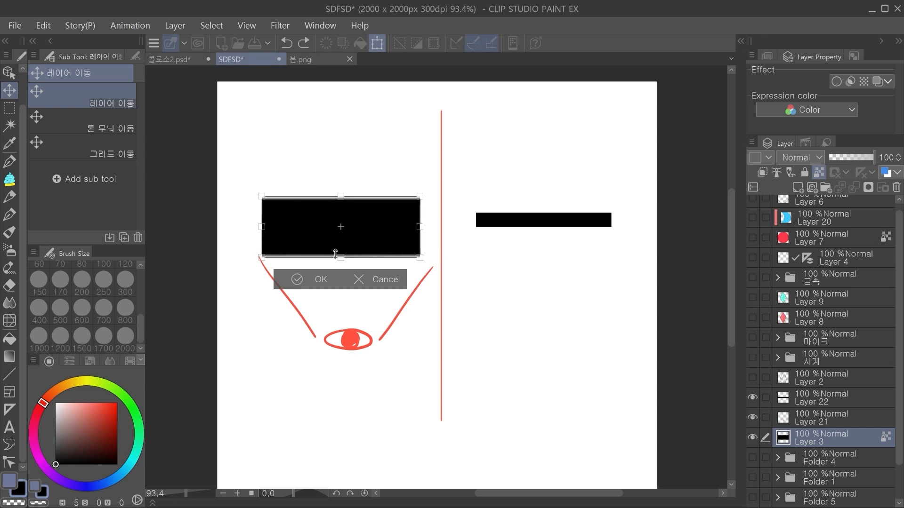
left_click_drag(434, 250, 431, 178)
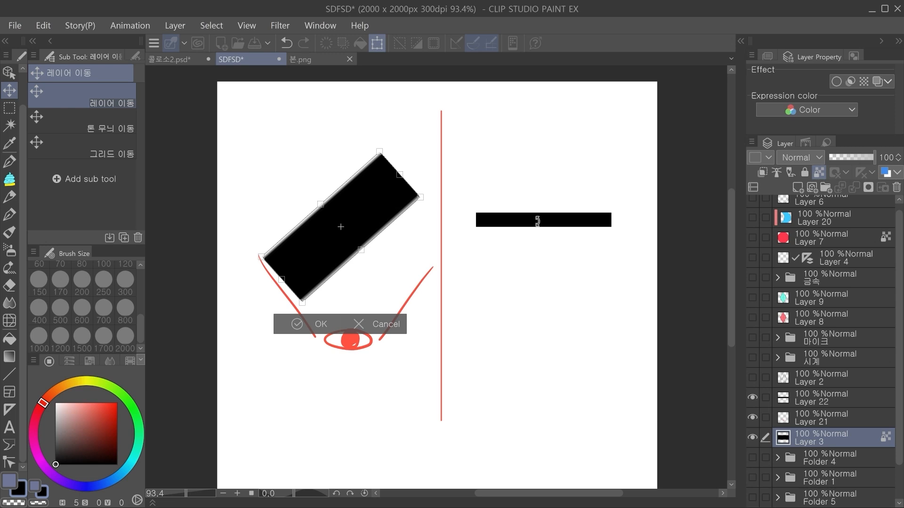
left_click_drag(453, 199, 445, 180)
key("Return")
Step: Narrow the thin black bar on Layer 22 from both ends to less than half its length, keeping its thickness
left_click(608, 219)
key("ctrl+t")
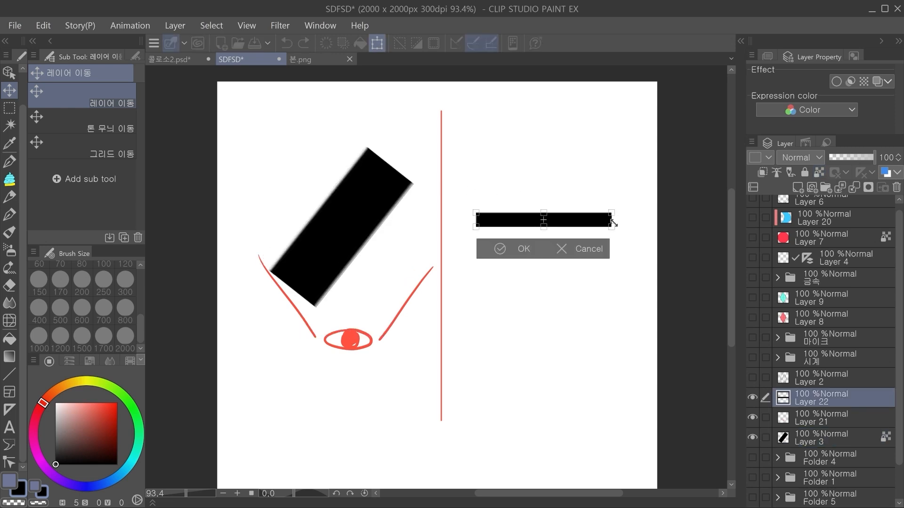
left_click_drag(610, 220, 573, 219)
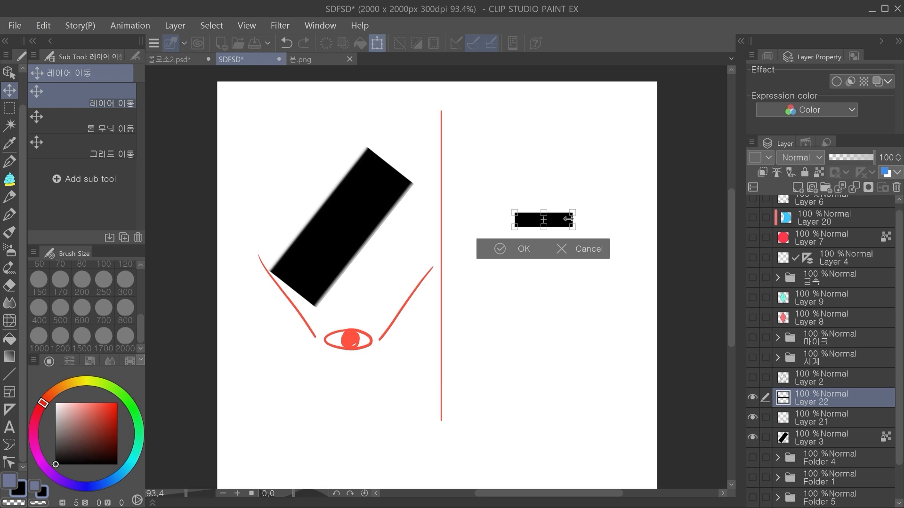
left_click(501, 249)
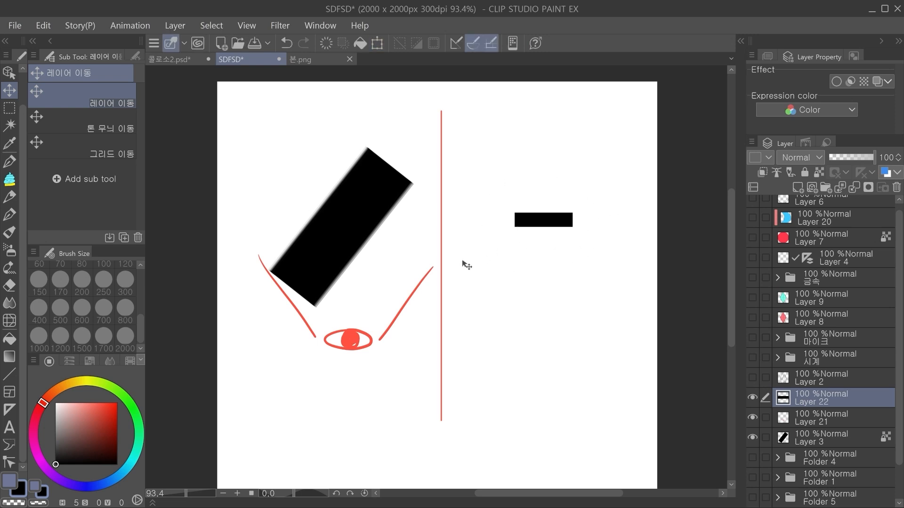
Step: Rotate the tilted large black block on Layer 3 until it stands upright
left_click(347, 236)
key("ctrl+t")
left_click_drag(430, 252, 481, 222)
key("Return")
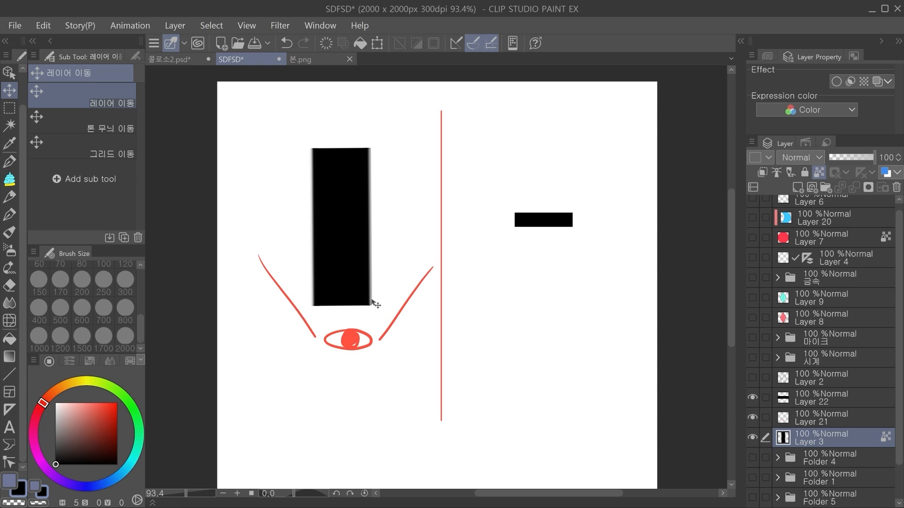
Step: Shorten the small black bar on Layer 22 again to about half its length, centered in place
left_click(541, 217, "ctrl+shift")
key("ctrl+t")
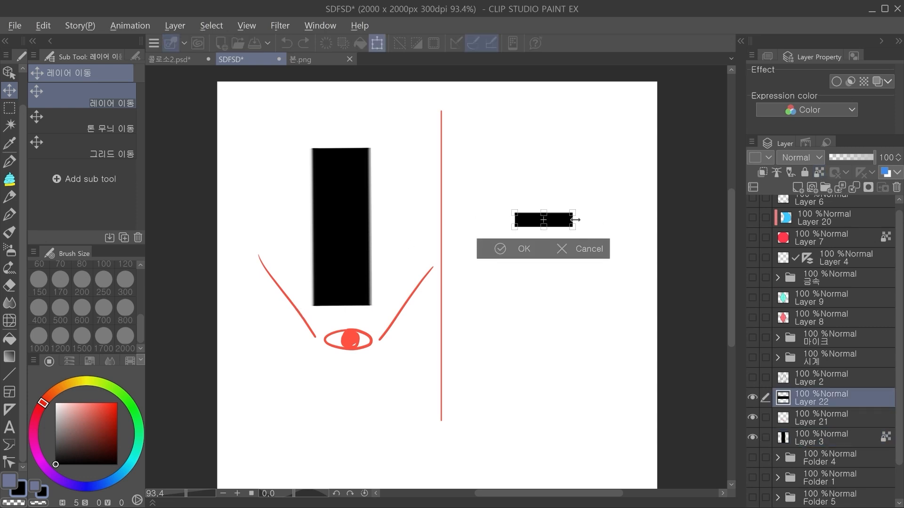
left_click_drag(564, 220, 554, 220)
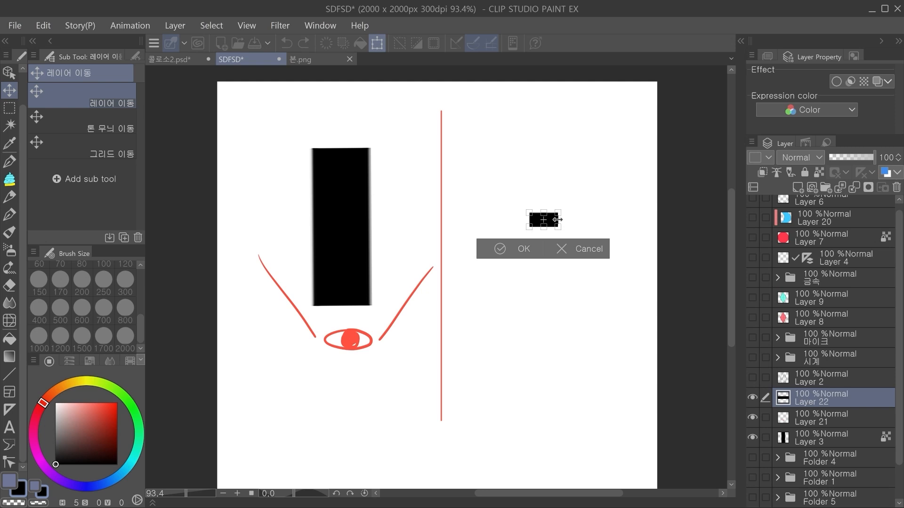
key("Return")
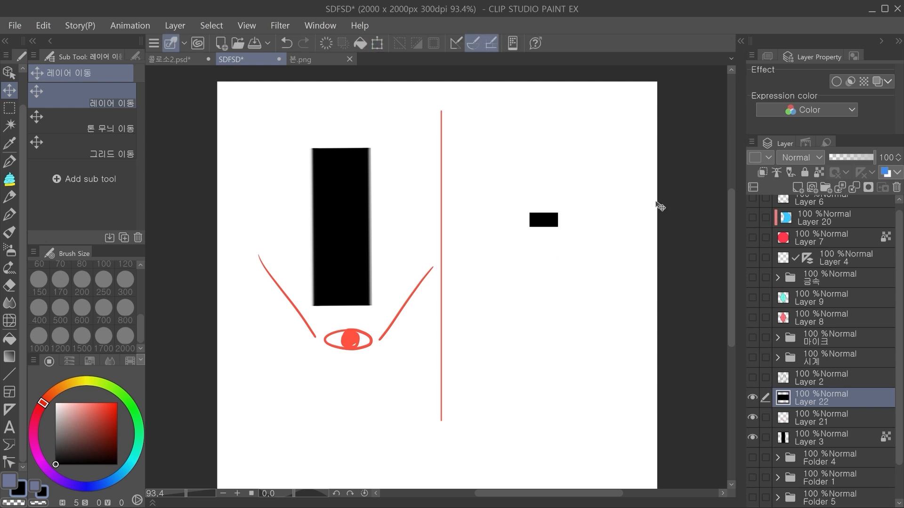
Step: Rotate the upright large block on Layer 3 so its upper end leans left
left_click(330, 252, "ctrl+shift")
key("ctrl+t")
left_click_drag(367, 363, 621, 220)
key("Return")
Step: Stretch the short black bar on Layer 22 horizontally from its center to slightly more than its original length
left_click(556, 221, "ctrl+shift")
key("ctrl+t")
key("Return")
Step: Rotate the large black block on Layer 3 back to horizontal
left_click(376, 263, "ctrl+shift")
key("ctrl+t")
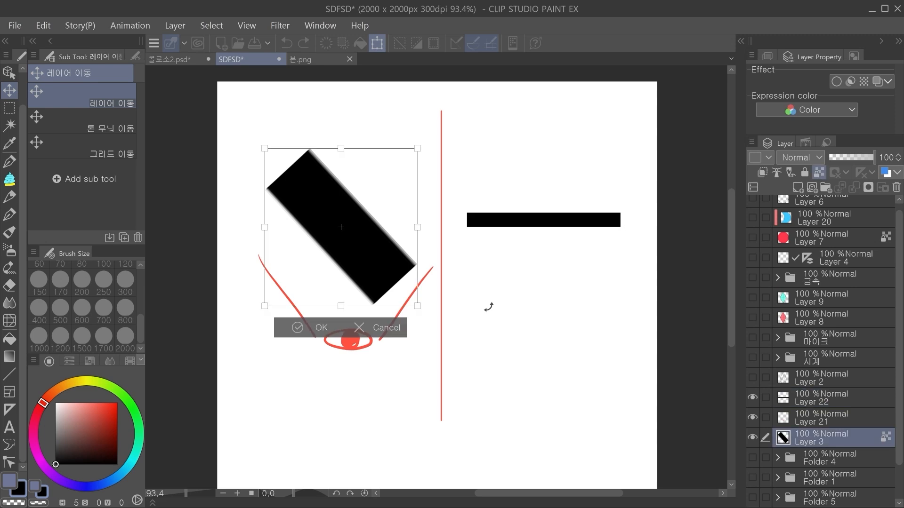
left_click_drag(387, 279, 466, 194)
left_click(297, 358)
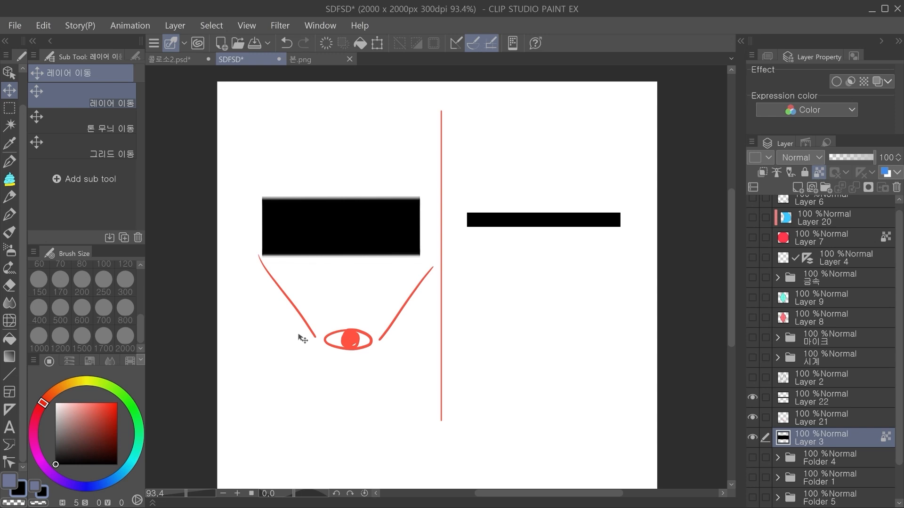
Step: Try rotating and flipping the large black block on Layer 3, undoing each transform
left_click_drag(495, 261, 466, 257)
key("ctrl+t")
left_click_drag(403, 217, 249, 304)
key("ctrl+z")
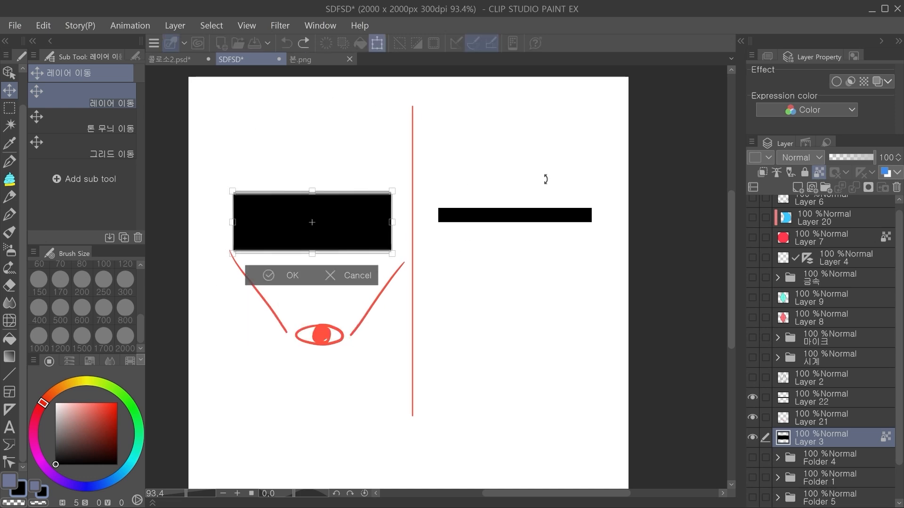
left_click_drag(395, 219, 201, 233)
key("ctrl+z")
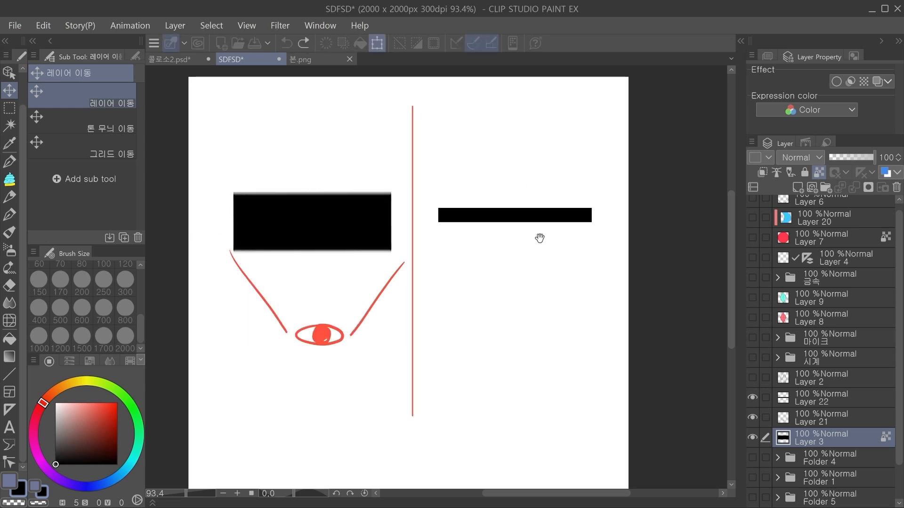
left_click_drag(547, 231, 485, 237)
key("Return")
Step: Try transforming the thin black bar on Layer 22 about its center and cancel the transform
left_click(466, 224, "ctrl+shift")
left_click_drag(425, 284, 434, 267)
key("ctrl+z")
key("ctrl+t")
left_click_drag(529, 221, 364, 225)
key("ctrl+z")
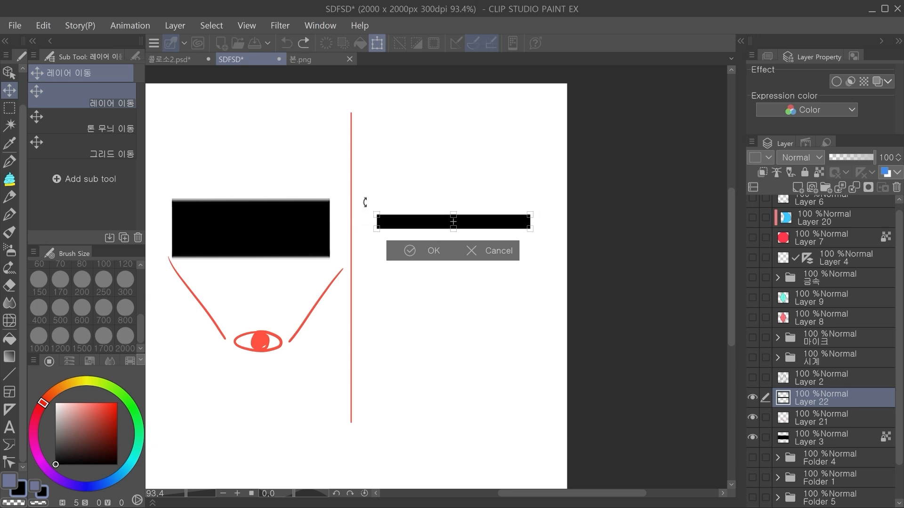
left_click(471, 251)
Step: Try narrowing and widening the large black block on Layer 3 horizontally and cancel the transform
left_click_drag(342, 260, 416, 275)
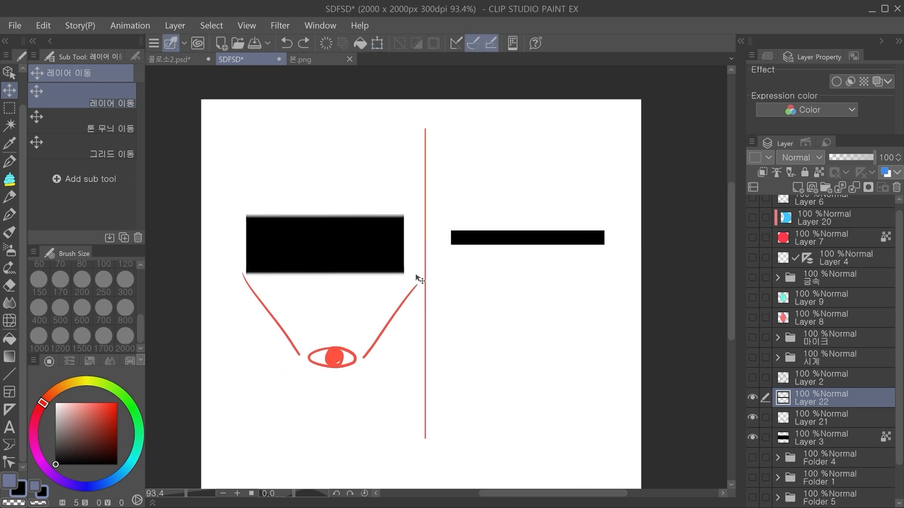
left_click_drag(621, 254, 564, 232)
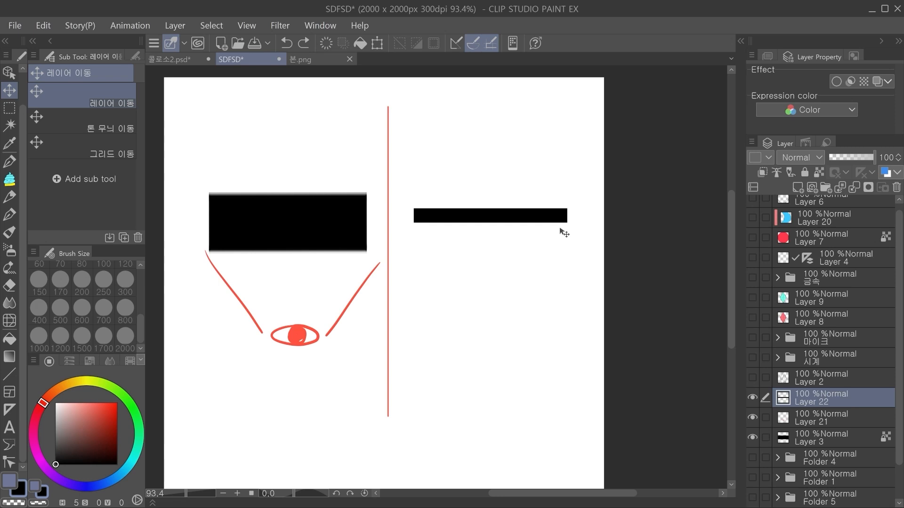
left_click_drag(400, 238, 422, 246)
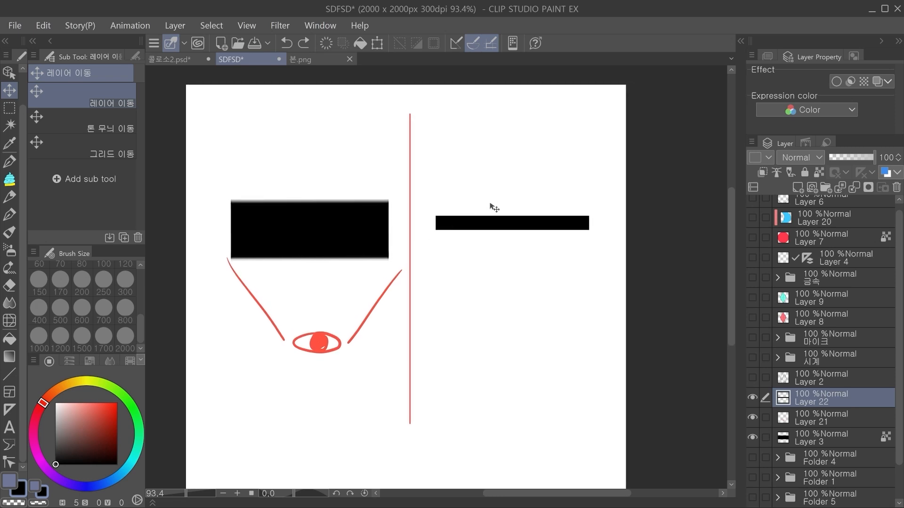
left_click(362, 222)
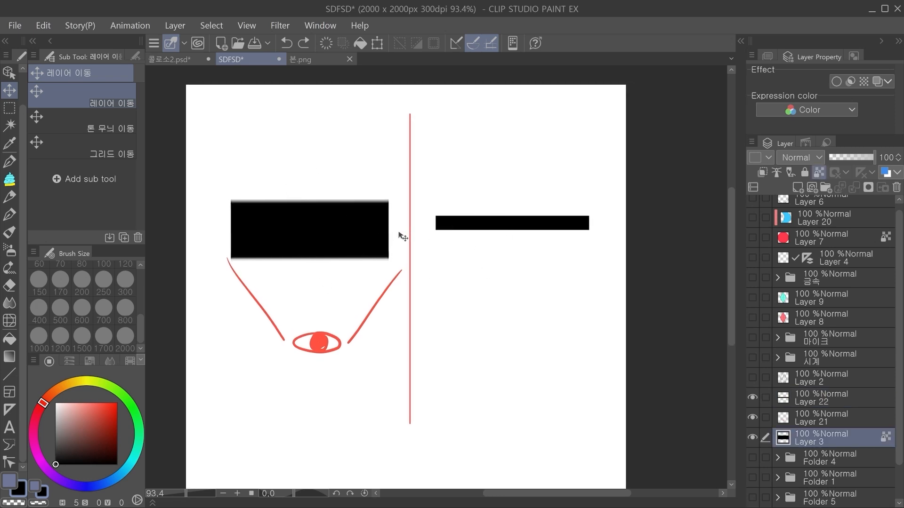
key("ctrl+t")
left_click_drag(379, 229, 371, 229)
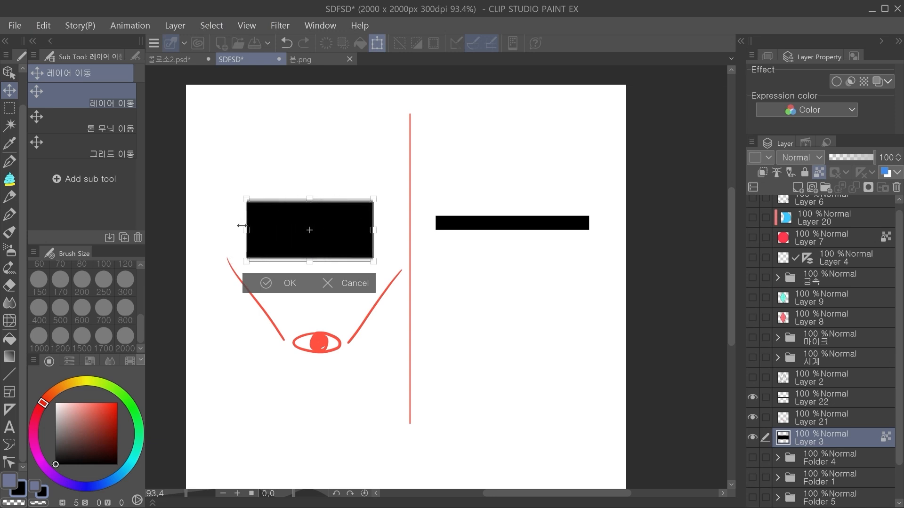
left_click_drag(242, 226, 225, 227)
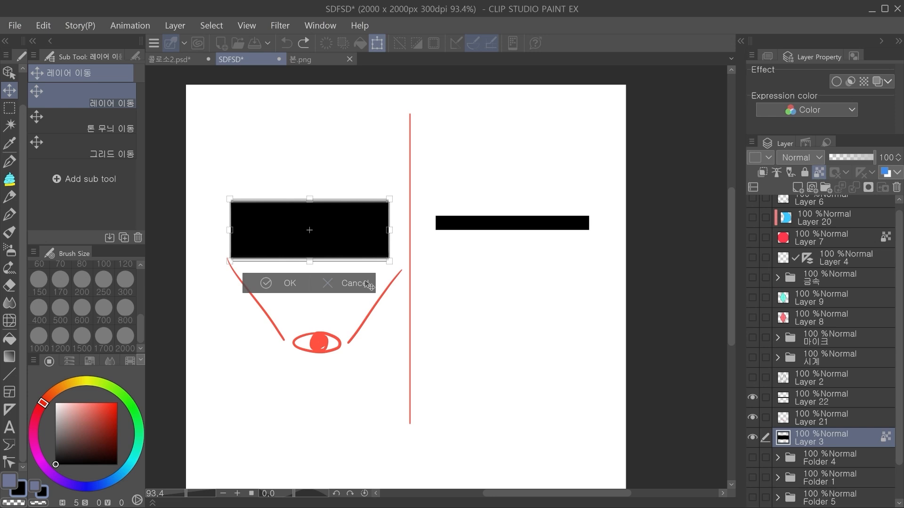
left_click(366, 282)
Step: Select the upper half of the large black block and fill it with light blue (H 200, S 62, V 100)
left_click(11, 108)
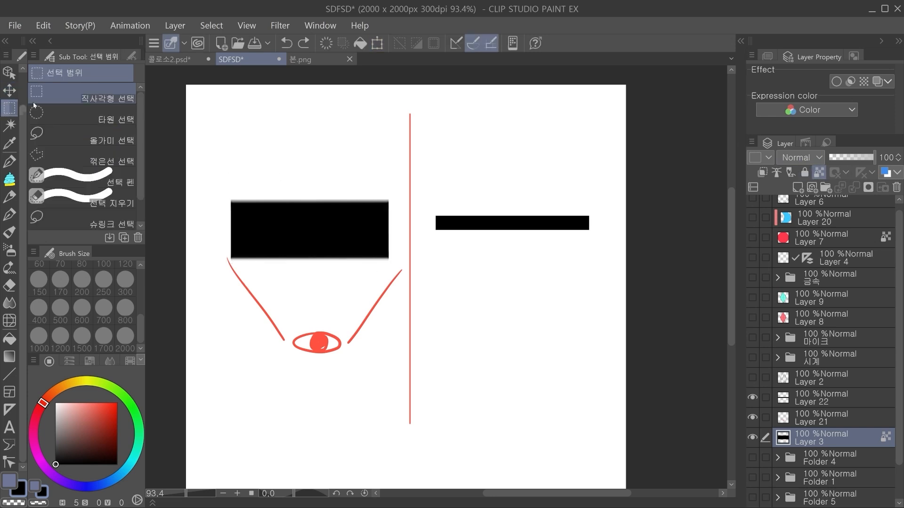
left_click_drag(188, 168, 403, 231)
left_click(387, 251)
key("ctrl+d")
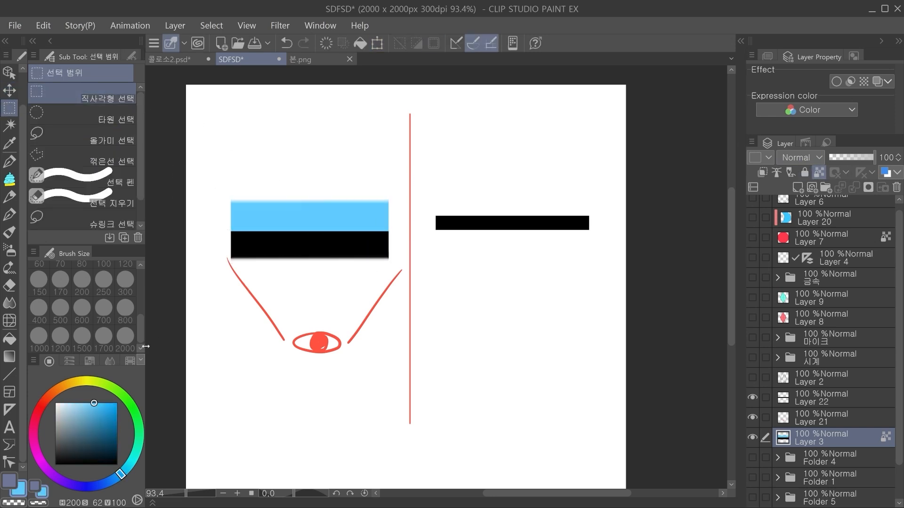
Step: Fill the black lower half of the block with bright red (H 359, S 88, V 100)
left_click(40, 409)
key("g")
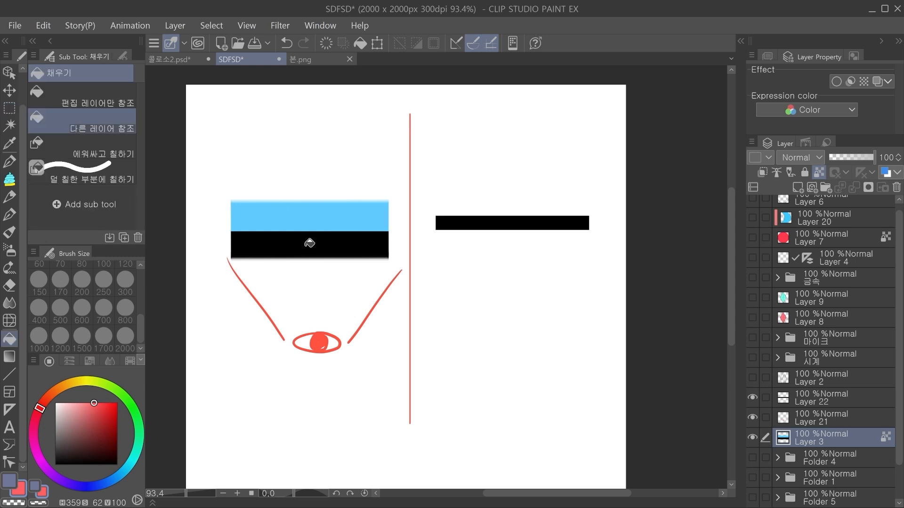
left_click(309, 247)
left_click(110, 403)
left_click(312, 245)
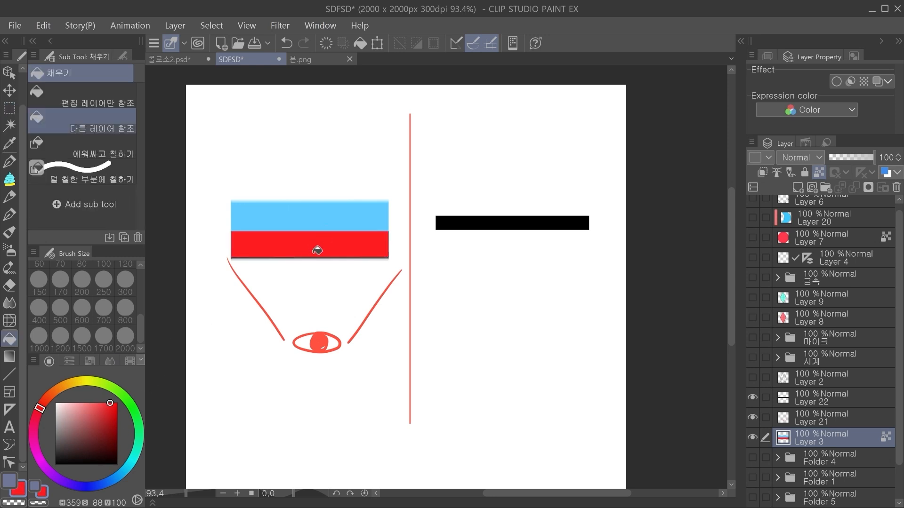
Step: Undo the last fill and recolor the lower band bright red down to its edge, leaving a lighter red strip beneath the blue
key("ctrl+z")
key("m")
key("ctrl+y")
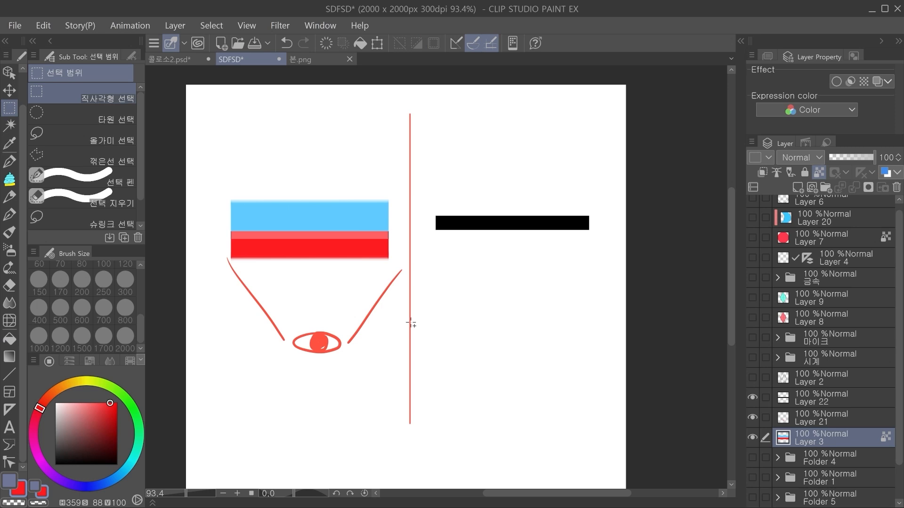
Step: Try narrowing the blue-and-red block and flipping it upside down with a free transform, and cancel the transform
key("ctrl+t")
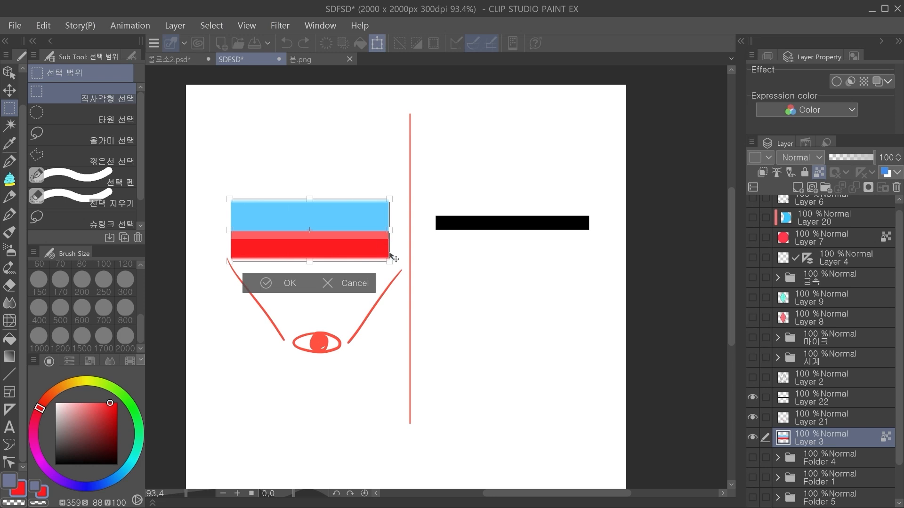
left_click_drag(389, 229, 312, 228)
left_click_drag(313, 258, 219, 197)
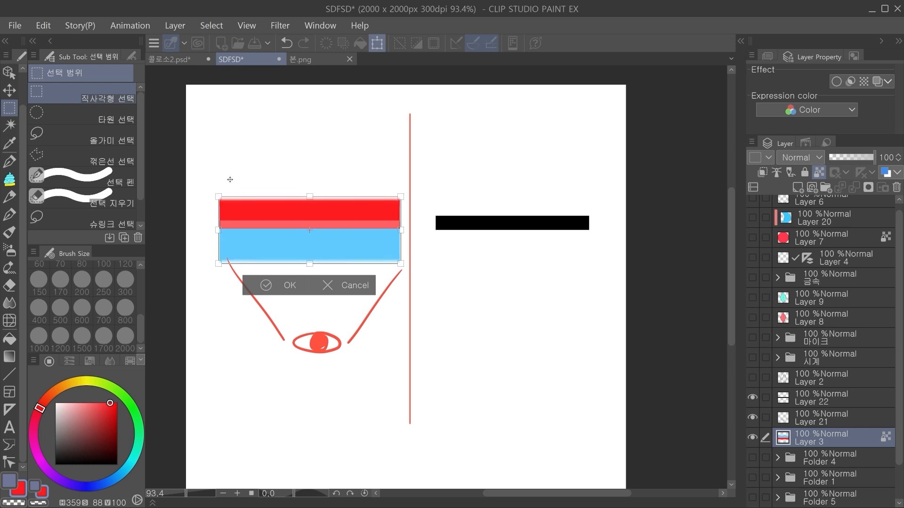
key("ctrl+z")
key("ctrl+z")
left_click_drag(389, 231, 230, 205)
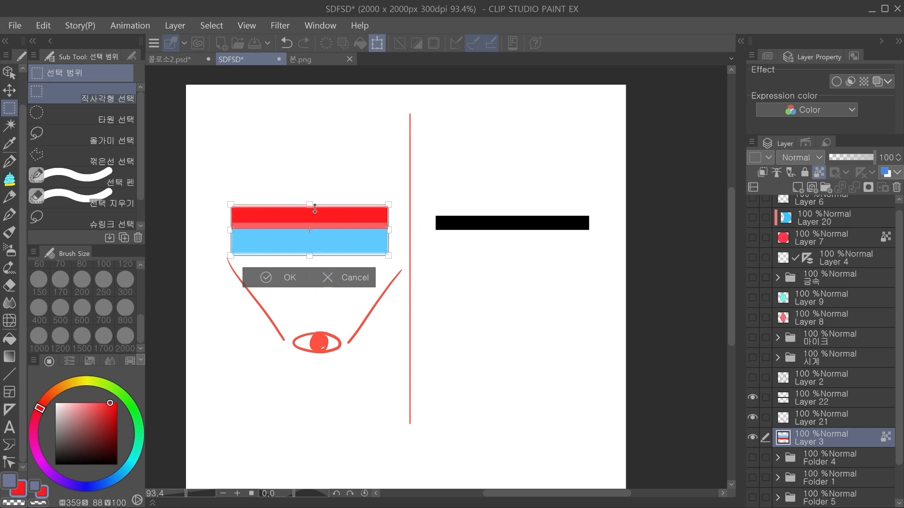
left_click(361, 278)
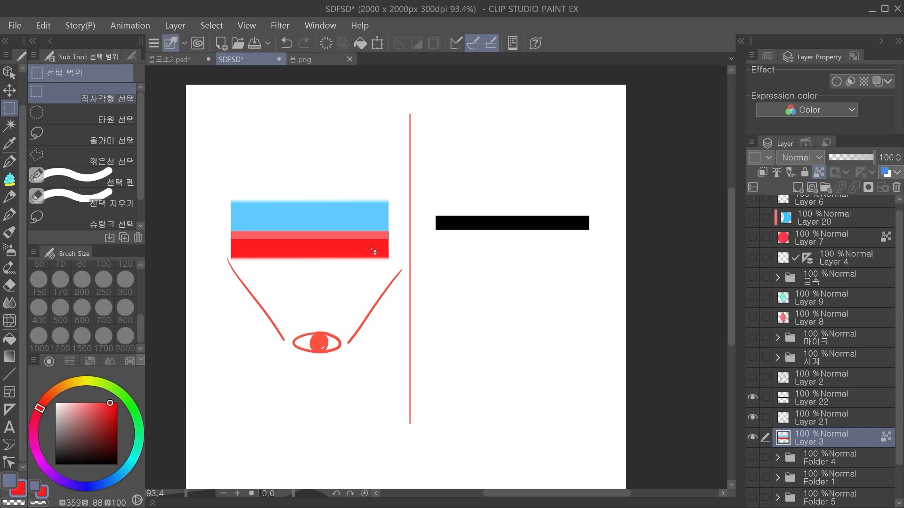
Step: Flip the blue-and-red block upside down about its center with a free transform, putting the red band above the blue
key("ctrl+t")
left_click_drag(390, 230, 367, 233)
key("ctrl+z")
left_click_drag(397, 260, 225, 193)
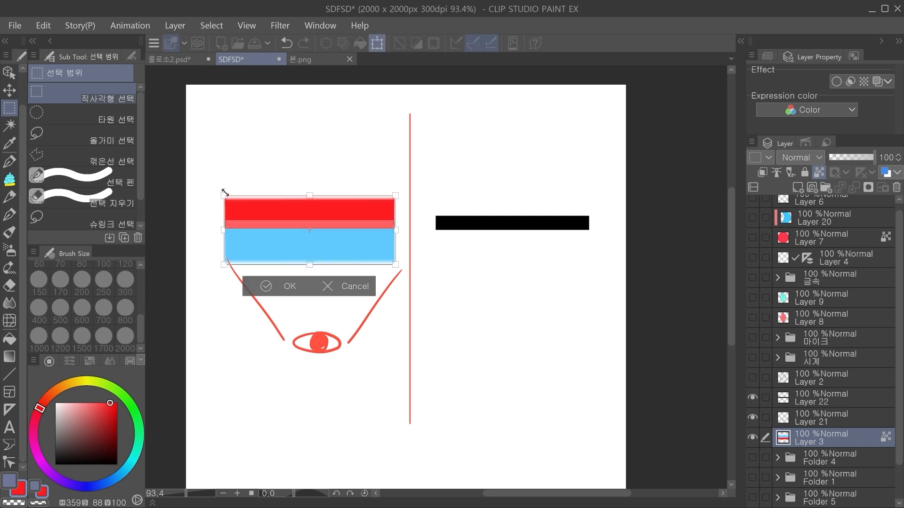
key("Return")
Step: Try pushing the blue area of Layer 20 across the ball with the Liquify tool at brush size 600
left_click_drag(295, 256, 277, 269)
left_click_drag(377, 210, 401, 218)
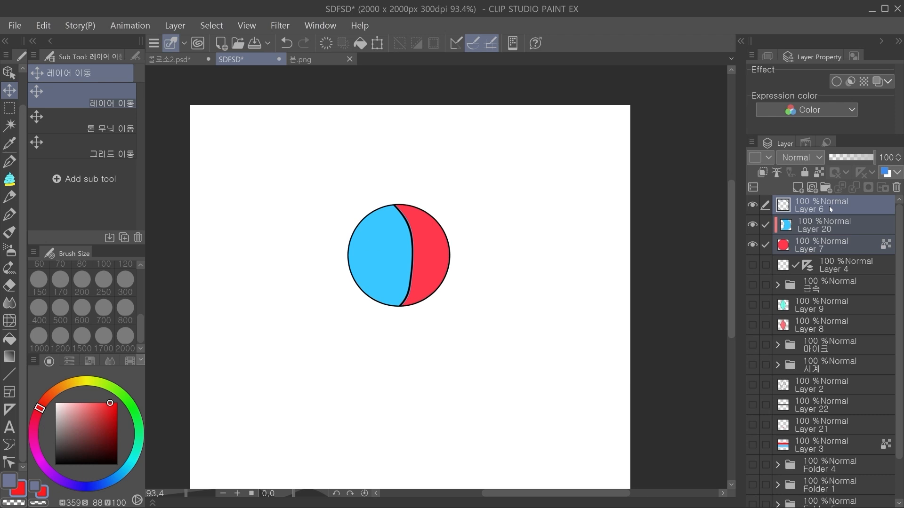
left_click(825, 224)
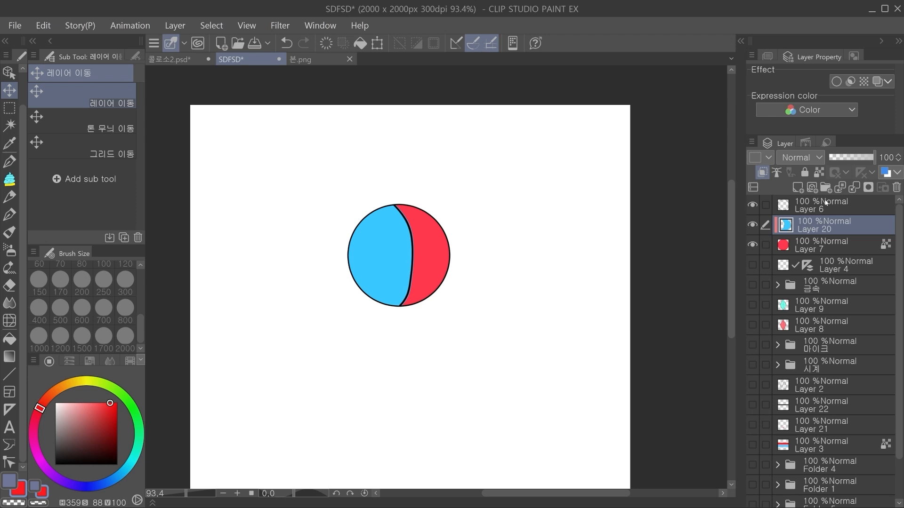
key("ctrl+z")
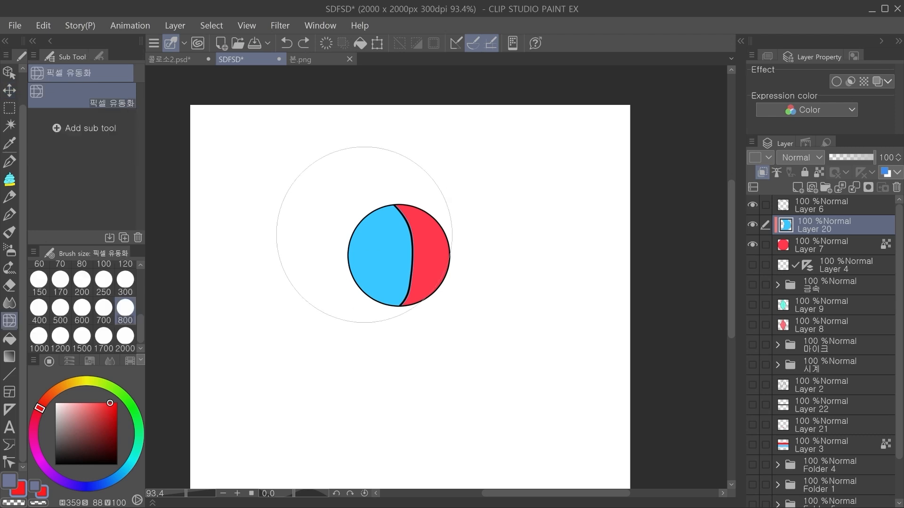
left_click_drag(529, 217, 504, 231)
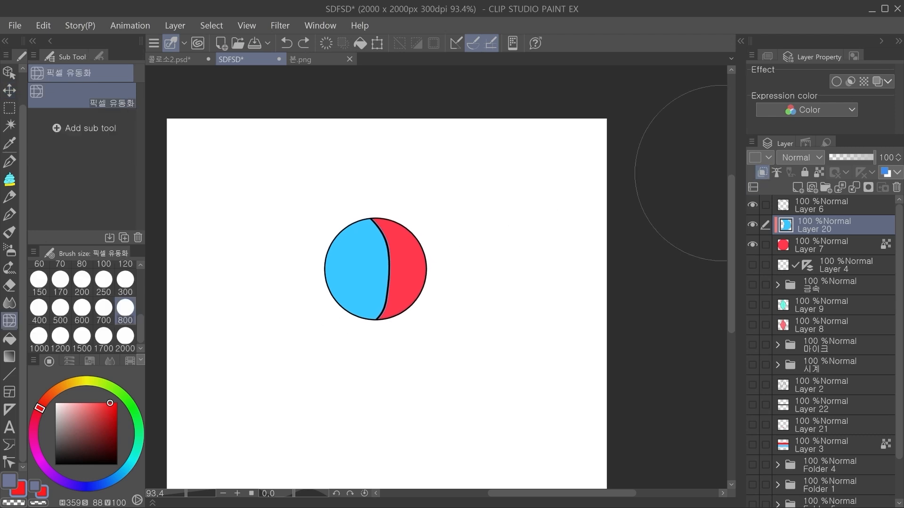
left_click(82, 308)
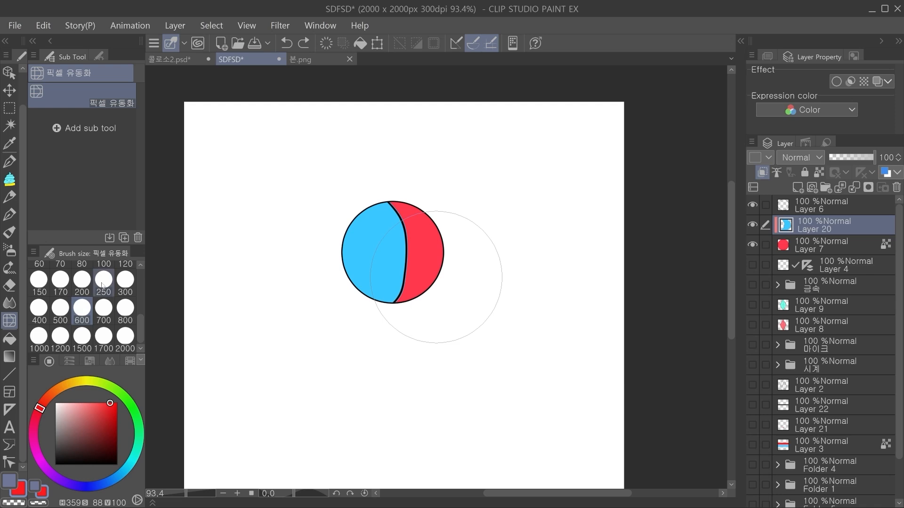
mouse_move(428, 247)
left_mouse_down()
mouse_move(341, 262)
mouse_move(387, 256)
mouse_move(343, 260)
mouse_move(386, 257)
mouse_move(357, 277)
mouse_move(366, 265)
mouse_move(419, 265)
mouse_move(405, 266)
mouse_move(383, 238)
mouse_move(389, 276)
left_mouse_up()
mouse_move(364, 240)
left_mouse_down()
mouse_move(386, 240)
mouse_move(399, 259)
mouse_move(341, 251)
mouse_move(317, 257)
mouse_move(350, 243)
mouse_move(409, 261)
mouse_move(318, 254)
mouse_move(282, 263)
mouse_move(326, 266)
mouse_move(403, 244)
mouse_move(417, 254)
mouse_move(388, 252)
mouse_move(418, 262)
left_mouse_up()
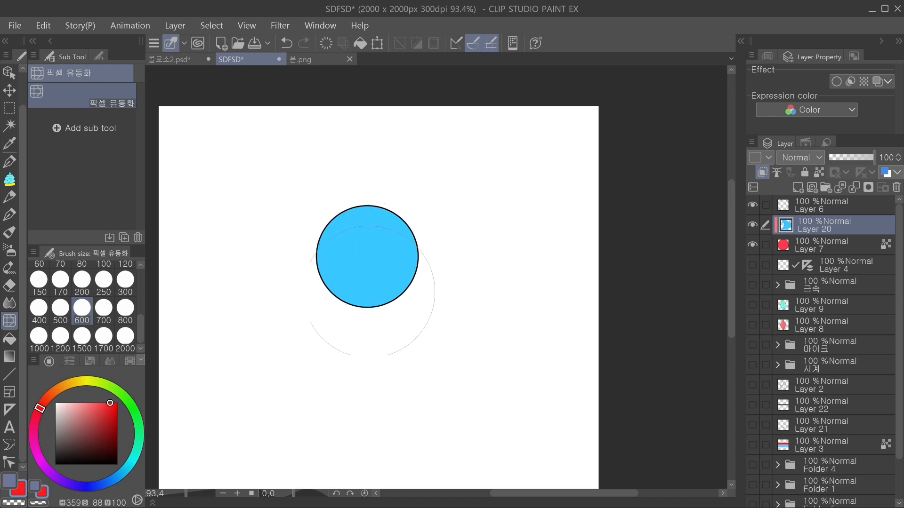
mouse_move(290, 258)
left_mouse_down()
mouse_move(341, 198)
mouse_move(300, 293)
mouse_move(413, 340)
left_mouse_up()
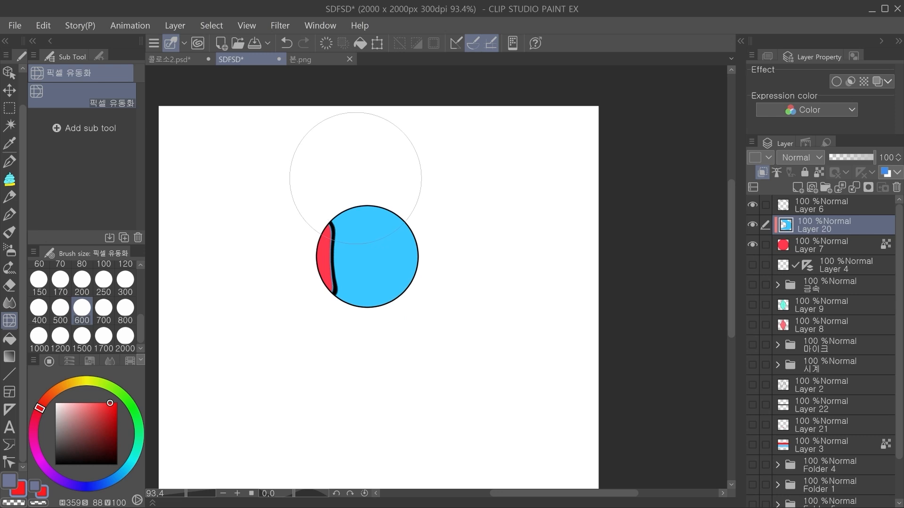
mouse_move(351, 166)
left_mouse_down()
mouse_move(353, 256)
mouse_move(383, 268)
mouse_move(385, 287)
mouse_move(385, 245)
mouse_move(357, 219)
mouse_move(358, 197)
mouse_move(378, 372)
mouse_move(374, 260)
mouse_move(391, 224)
left_mouse_up()
Step: Try warping the ball's blue area with the Liquify brush at size 300, and replay the changes through undo and redo
left_click(125, 279)
mouse_move(386, 263)
left_mouse_down()
mouse_move(360, 305)
mouse_move(384, 311)
mouse_move(360, 215)
mouse_move(370, 207)
mouse_move(399, 282)
mouse_move(404, 240)
mouse_move(391, 216)
mouse_move(384, 216)
mouse_move(407, 263)
mouse_move(400, 297)
mouse_move(375, 307)
mouse_move(395, 214)
mouse_move(380, 214)
mouse_move(398, 279)
mouse_move(368, 310)
mouse_move(403, 263)
mouse_move(388, 203)
mouse_move(401, 244)
mouse_move(373, 281)
mouse_move(384, 254)
left_mouse_up()
key("ctrl+z")
key("ctrl+z")
key("ctrl+z")
key("ctrl+z")
key("ctrl+z")
key("ctrl+z")
left_click(304, 43)
left_click(305, 43)
left_click(304, 43)
left_click(305, 43)
left_click(304, 43)
left_click(304, 43)
left_click(305, 39)
left_click(305, 39)
Step: Undo all Liquify changes on Layer 20 back to the ball's original curved seam
mouse_move(383, 252)
left_mouse_down()
mouse_move(418, 277)
mouse_move(398, 259)
left_mouse_up()
key("ctrl+z")
key("ctrl+z")
mouse_move(424, 251)
left_mouse_down()
mouse_move(417, 236)
mouse_move(424, 252)
left_mouse_up()
key("ctrl+z")
key("ctrl+z")
key("ctrl+z")
key("ctrl+z")
key("ctrl+z")
key("ctrl+z")
key("ctrl+z")
key("ctrl+z")
key("ctrl+z")
key("ctrl+z")
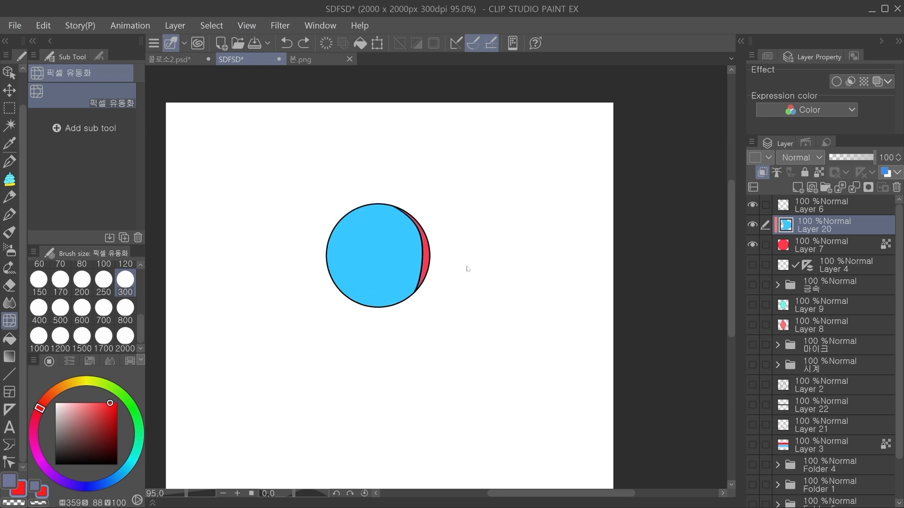
key("ctrl+z")
key("ctrl+z")
key("ctrl+z")
key("ctrl+z")
key("ctrl+z")
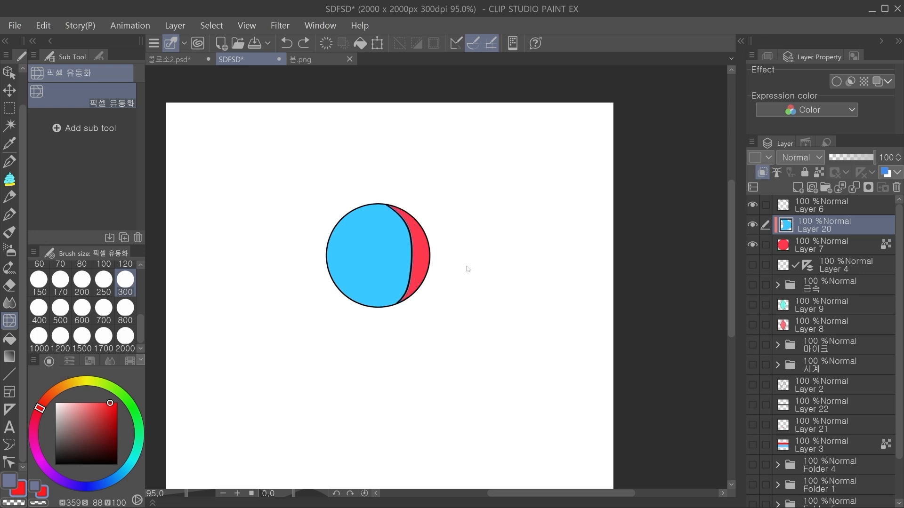
key("ctrl+z")
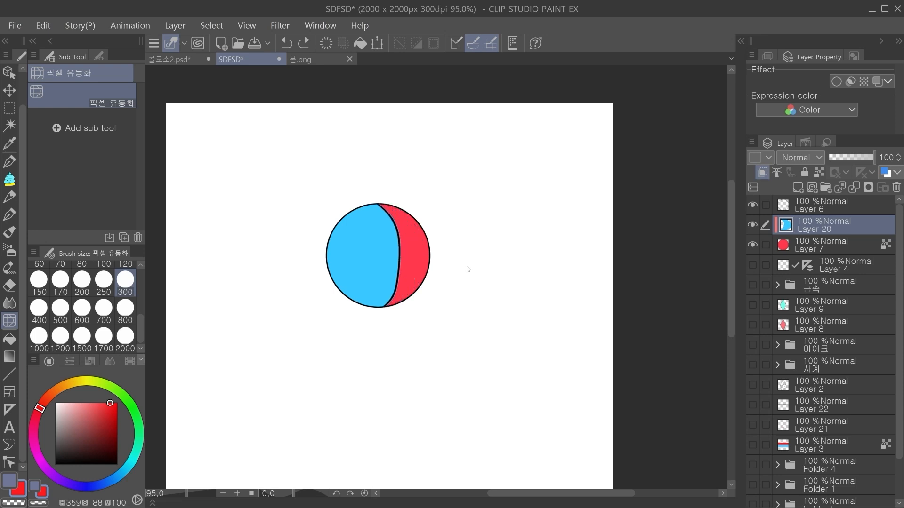
key("ctrl+z")
key("ctrl+z")
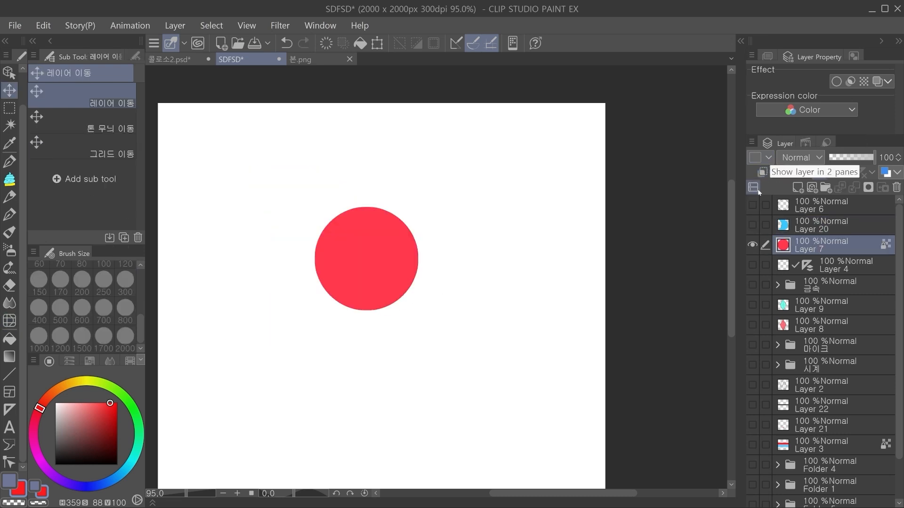
Step: Show Layer 20 and the outline on Layer 6, and clip Layer 20 to the red circle below it
left_click(753, 225)
left_click(775, 226)
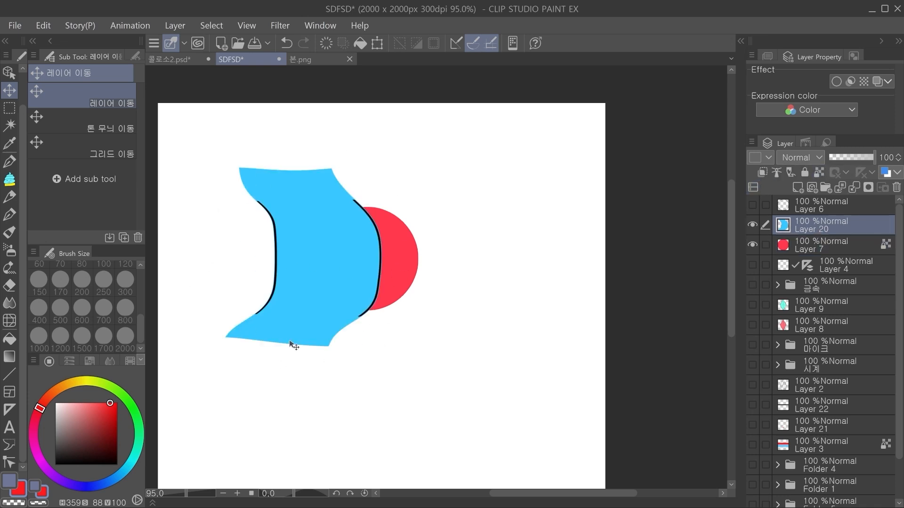
left_click(753, 205)
left_click(810, 205)
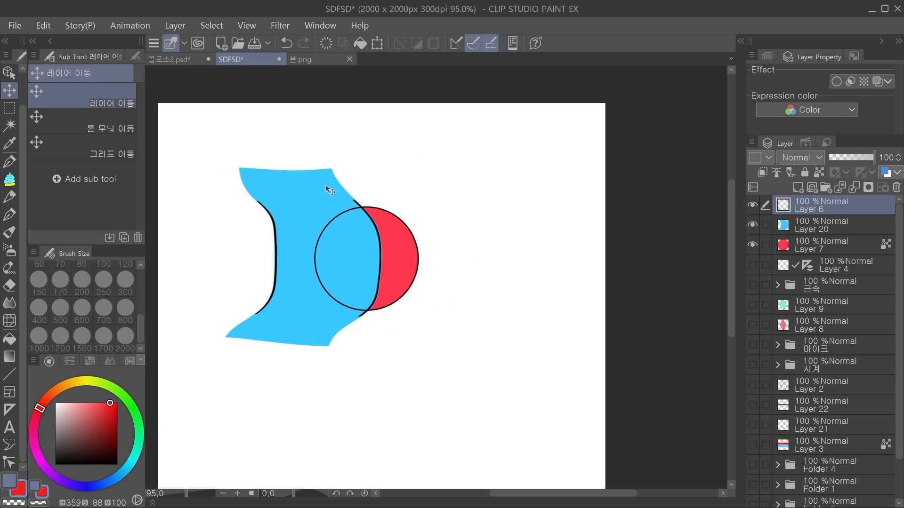
left_click(817, 230)
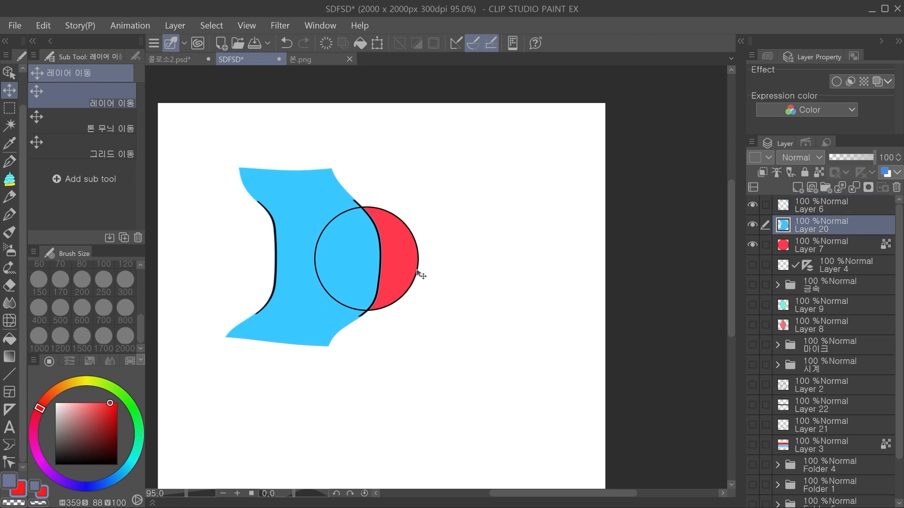
left_click(762, 172)
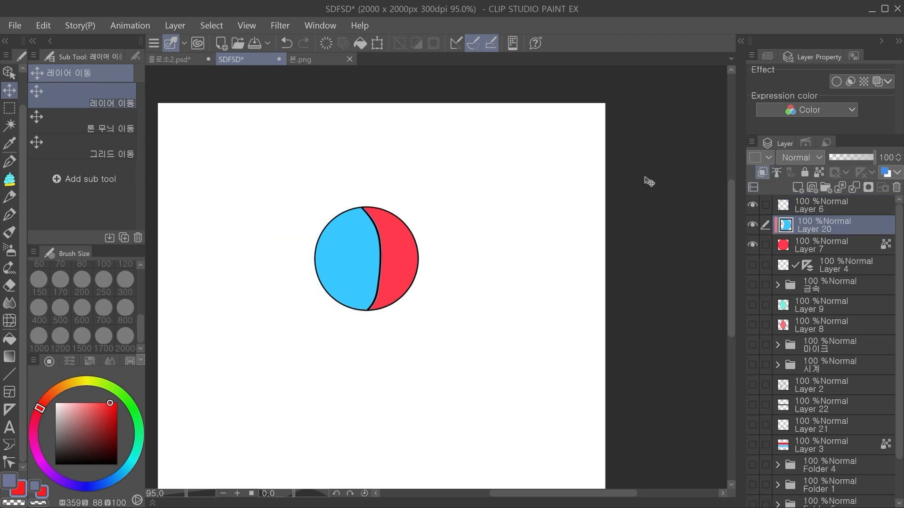
Step: Try moving the clipped blue area of Layer 20 across the ball, and undo the move
left_click(108, 101)
left_click_drag(349, 302, 411, 260)
left_click_drag(751, 234, 752, 245)
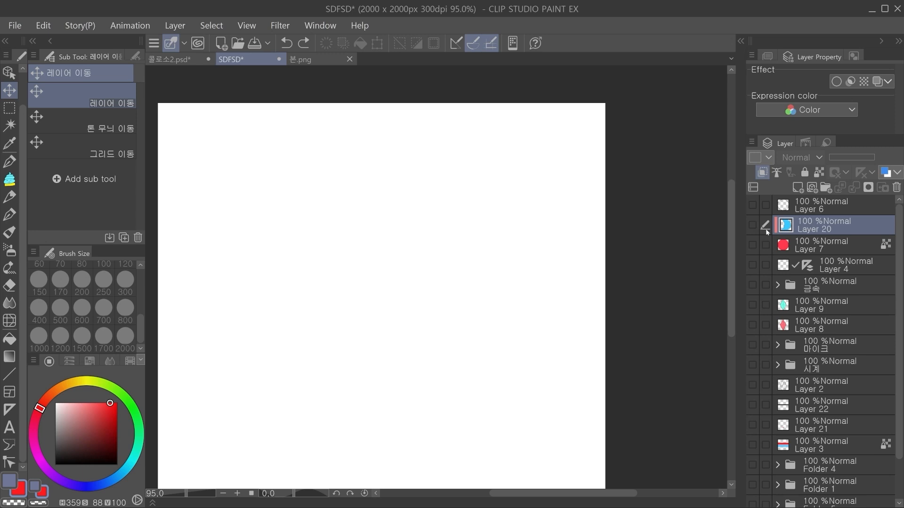
left_click_drag(752, 219, 752, 244)
left_click_drag(342, 281, 410, 272)
key("ctrl+z")
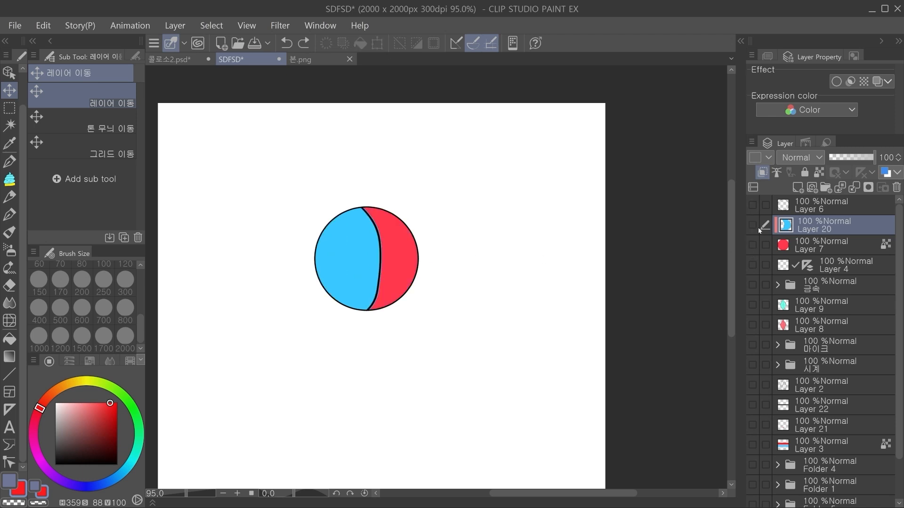
Step: Hide the ball's layers and add a new layer above Layer 6
left_click_drag(752, 245, 752, 225)
left_click(804, 206)
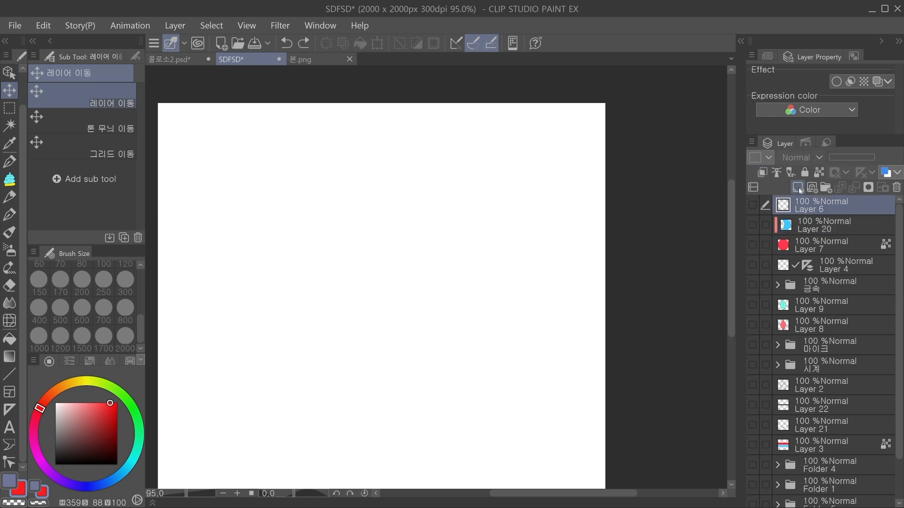
left_click(799, 188)
left_click_drag(384, 249, 403, 273)
Step: Sketch a black kite-shaped diamond with crossing inner lines and a small circle above it using the G pen
left_click_drag(85, 430, 55, 465)
key("p")
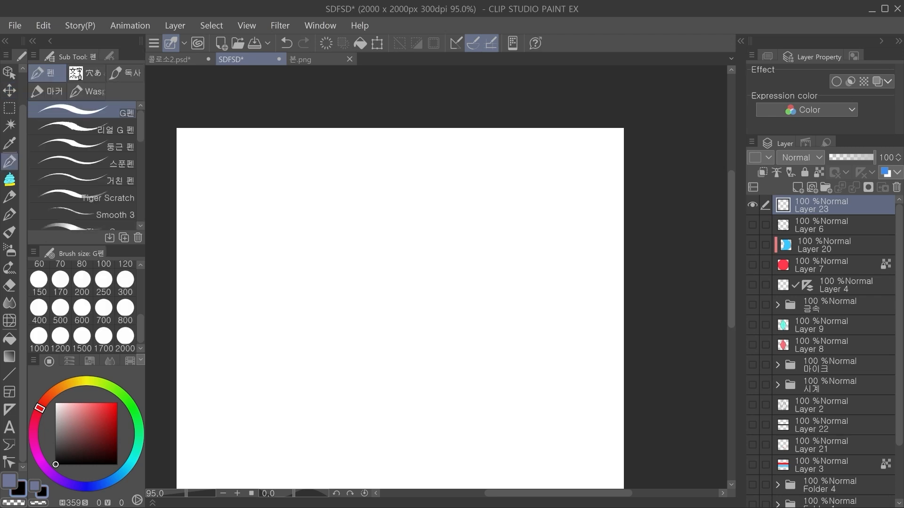
scroll(383, 215, "up", 3)
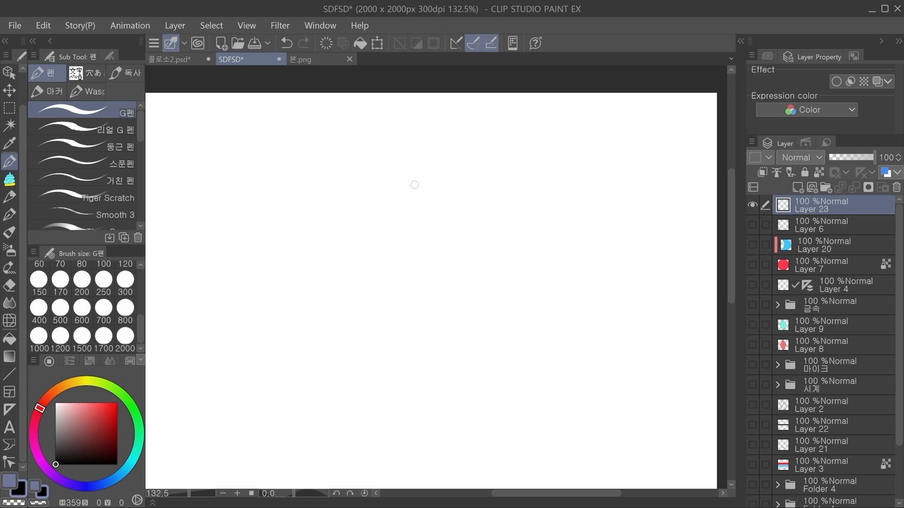
key("ctrl+z")
mouse_move(326, 221)
left_mouse_down()
mouse_move(369, 176)
mouse_move(402, 227)
mouse_move(360, 284)
mouse_move(327, 221)
left_mouse_up()
left_click_drag(472, 229, 460, 239)
left_click_drag(317, 230, 375, 226)
left_click_drag(351, 192, 349, 282)
key("ctrl+z")
key("ctrl+z")
left_click_drag(355, 187, 348, 283)
left_click_drag(315, 230, 383, 228)
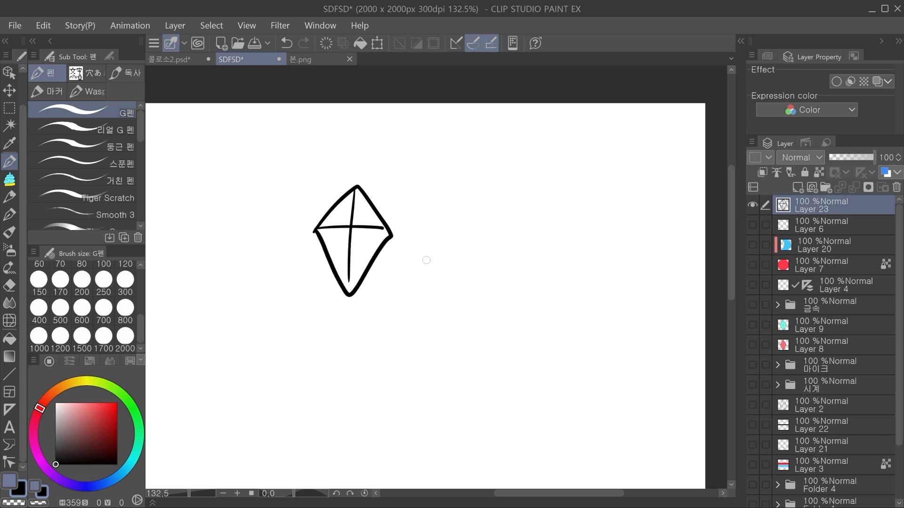
left_click_drag(359, 161, 355, 163)
Step: Try moving and resizing the sketched diamond, revert the changes and delete its layer
key("ctrl+t")
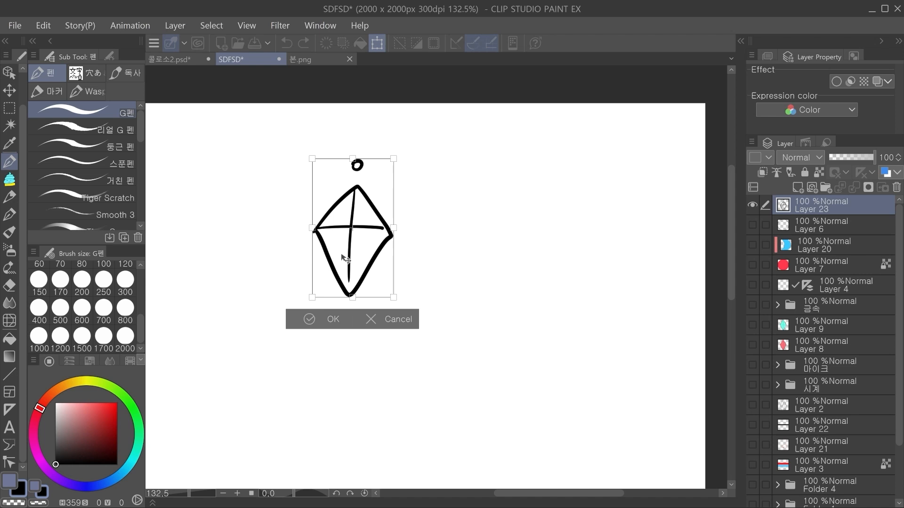
left_click_drag(480, 311, 414, 317)
left_click(411, 319)
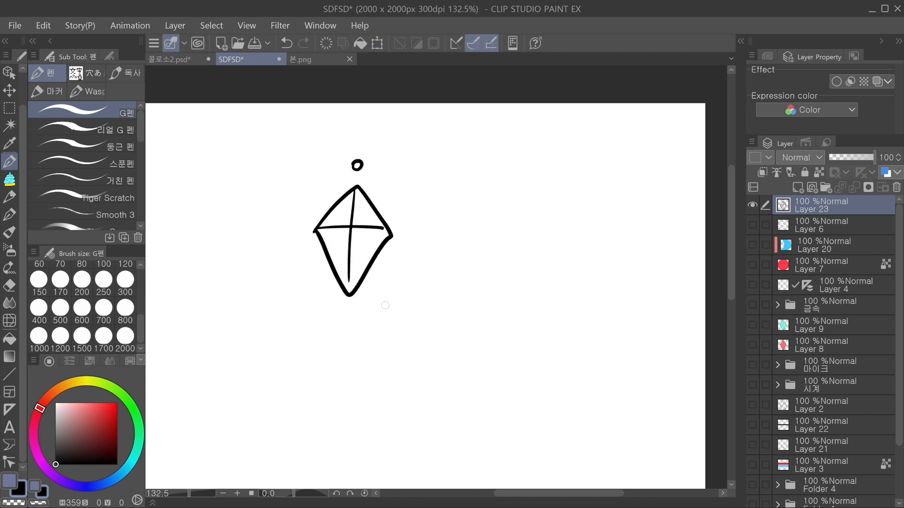
left_click(10, 90)
mouse_move(308, 182)
left_mouse_down()
mouse_move(352, 229)
mouse_move(361, 226)
left_mouse_up()
key("ctrl+z")
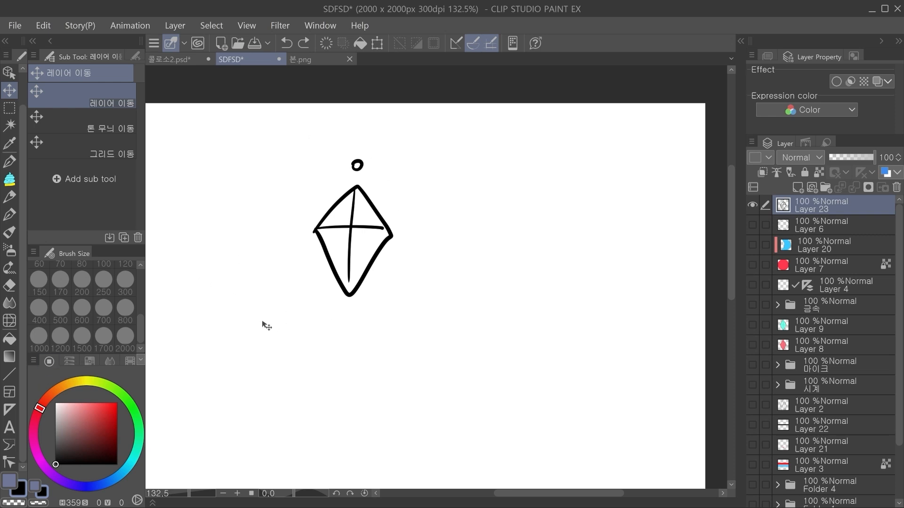
key("ctrl+t")
mouse_move(395, 227)
left_mouse_down()
mouse_move(403, 230)
mouse_move(363, 238)
mouse_move(389, 234)
left_mouse_up()
key("Escape")
left_click(897, 188)
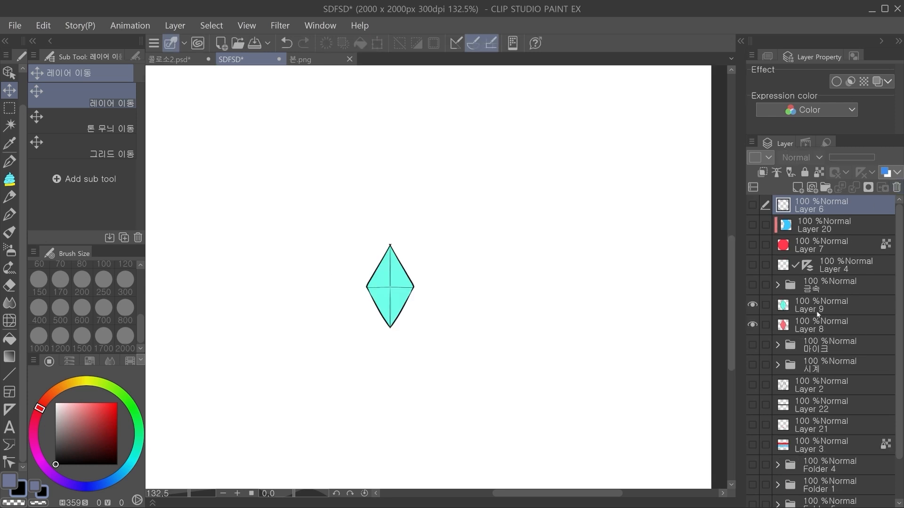
Step: Show the diamonds on Layers 9 and 8, and narrow all four diamond-half layers together horizontally
left_click(817, 315)
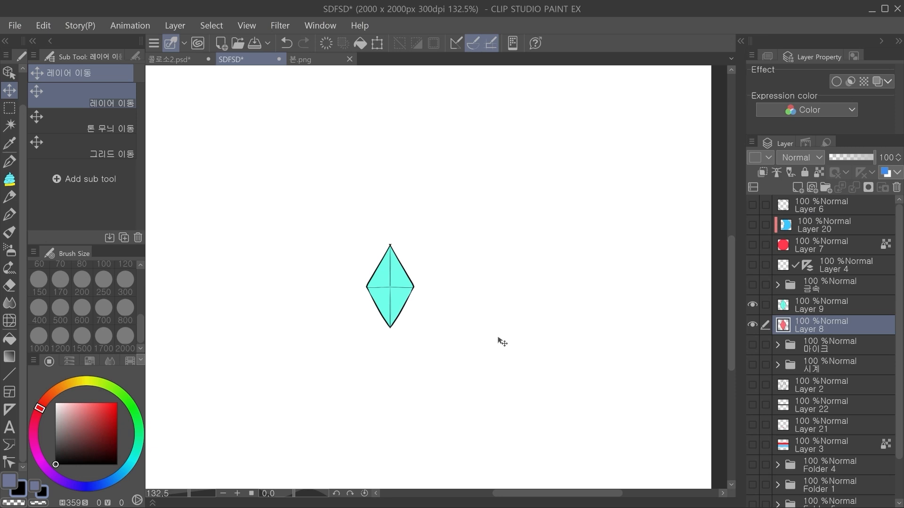
left_click(753, 305)
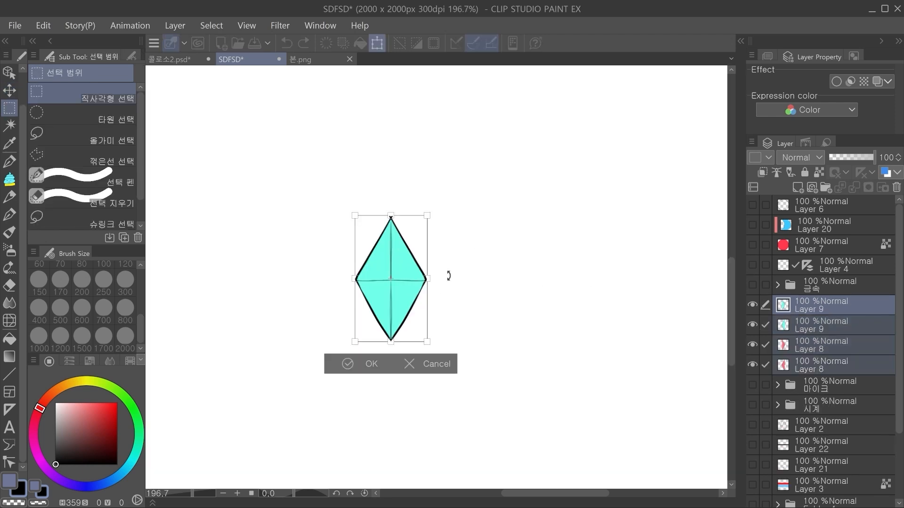
left_click_drag(427, 279, 406, 279)
key("Return")
Step: Narrow the four diamond-half layers further horizontally and try a free transform on the lower Layer 9 half
left_click_drag(486, 307, 453, 313)
scroll(394, 294, "up", 2)
left_click(351, 267, "ctrl+shift")
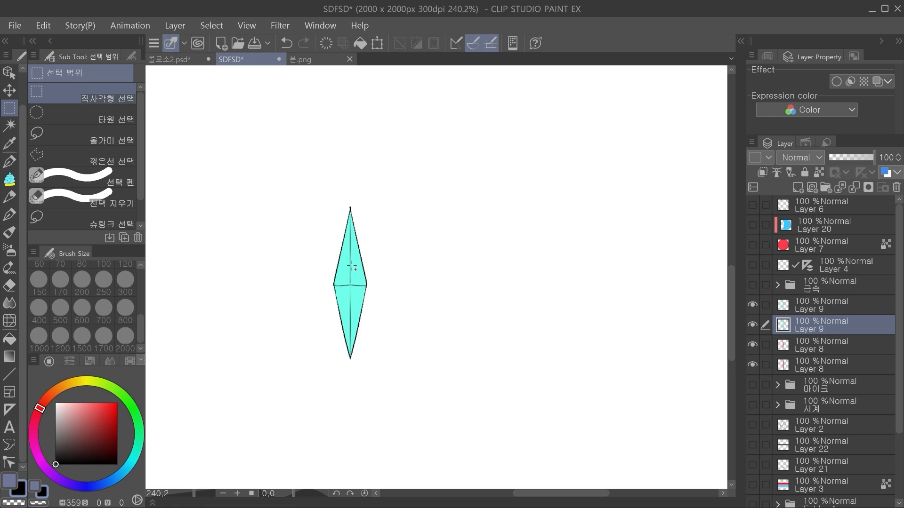
key("ctrl+t")
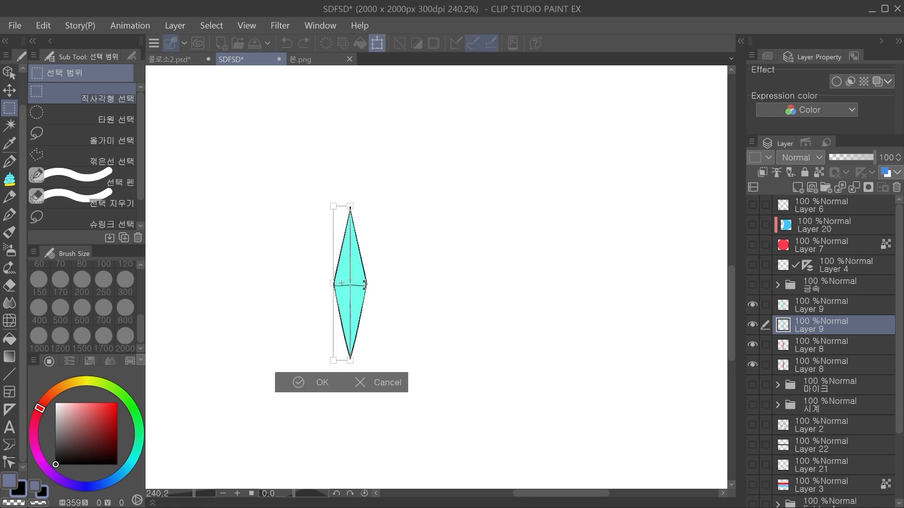
left_click_drag(388, 269, 387, 270)
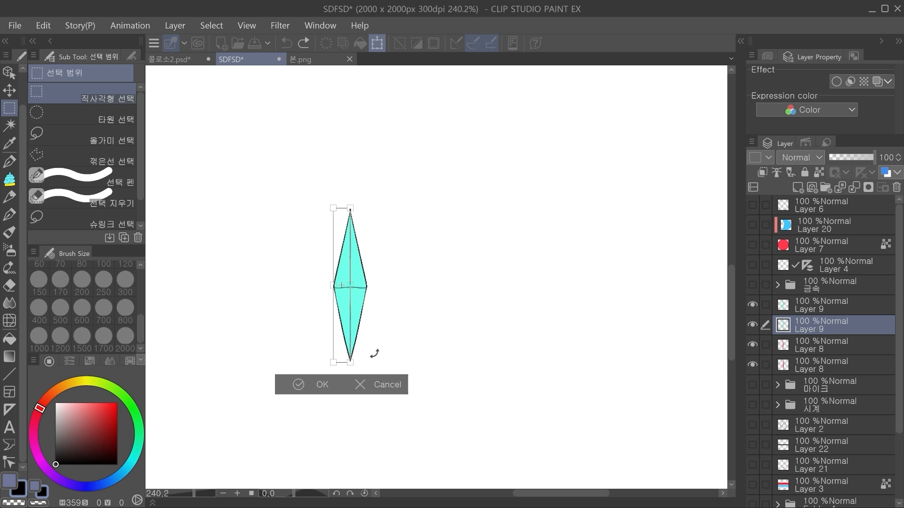
left_click(384, 384)
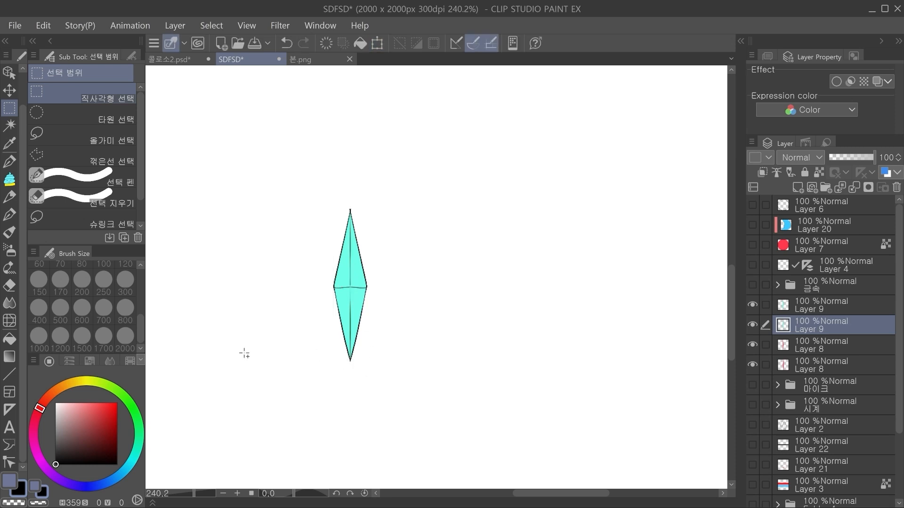
Step: Warp the inner facet lines of the two Layer 9 halves sideways with the pixel Liquify tool at brush size 120
left_click(9, 321)
left_click(356, 287, "ctrl+shift")
mouse_move(379, 283)
left_mouse_down()
mouse_move(372, 234)
mouse_move(371, 281)
mouse_move(379, 290)
mouse_move(364, 313)
mouse_move(378, 318)
mouse_move(384, 287)
mouse_move(369, 288)
mouse_move(383, 298)
mouse_move(356, 207)
left_mouse_up()
key("ctrl+z")
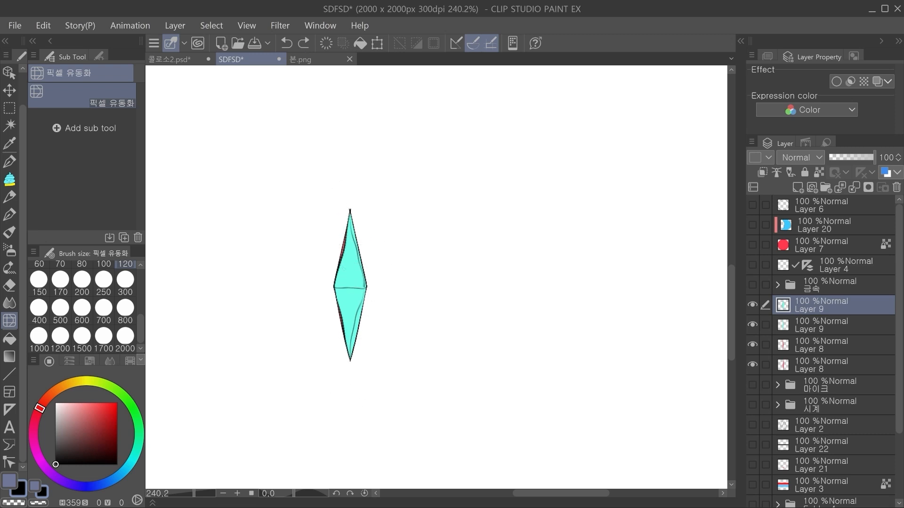
mouse_move(359, 325)
left_mouse_down()
mouse_move(359, 313)
mouse_move(361, 331)
left_mouse_up()
key("ctrl+z")
left_click(823, 323)
left_click(752, 305)
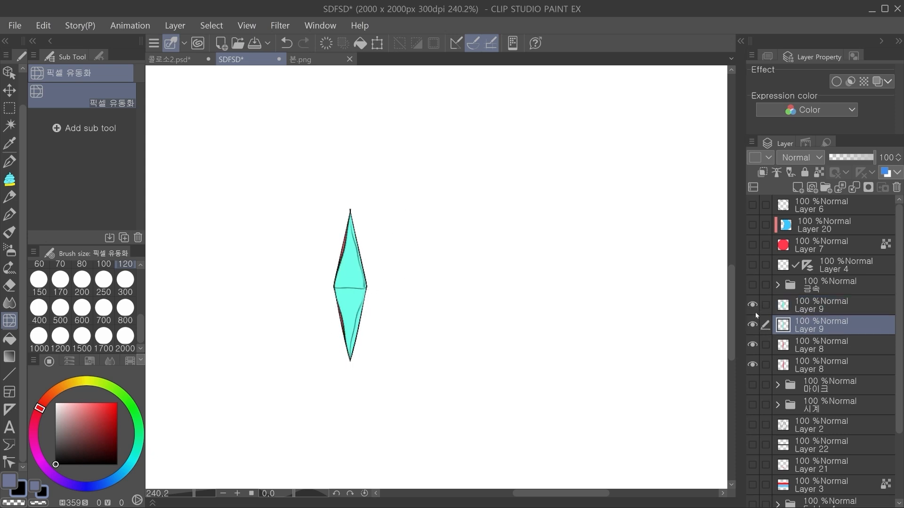
left_click_drag(382, 298, 370, 302)
key("ctrl+z")
left_click(791, 301)
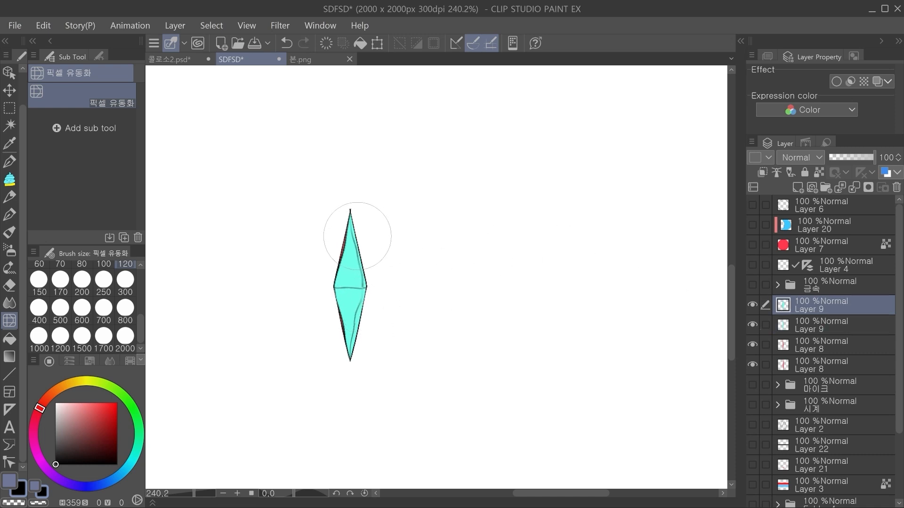
Step: Liquify the lower Layer 8 half so its red edge extends past the teal side, and reshape the upper Layer 9 half to match
left_click(817, 349)
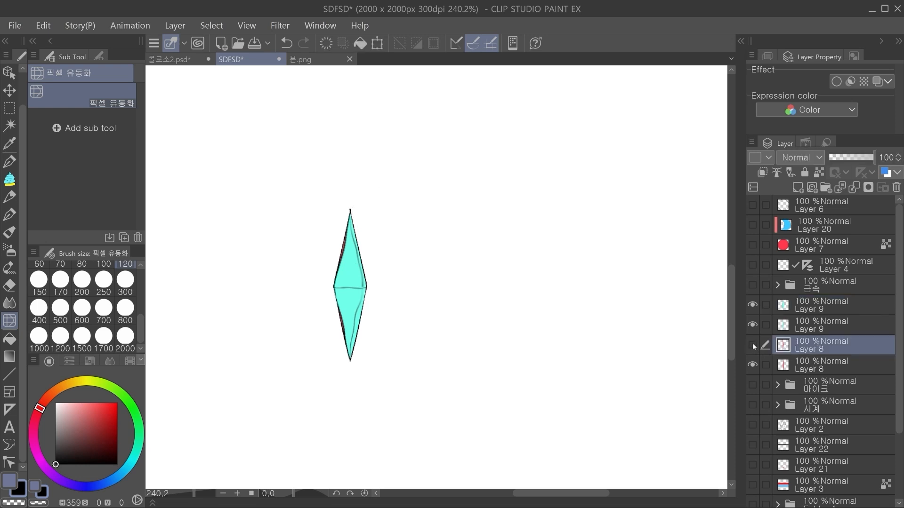
left_click(752, 344)
left_click(809, 365)
mouse_move(342, 294)
left_mouse_down()
mouse_move(331, 305)
mouse_move(333, 283)
mouse_move(346, 313)
mouse_move(331, 306)
mouse_move(326, 268)
mouse_move(340, 272)
mouse_move(323, 284)
mouse_move(347, 217)
mouse_move(329, 299)
mouse_move(320, 293)
mouse_move(347, 209)
mouse_move(347, 370)
mouse_move(356, 367)
mouse_move(367, 286)
left_mouse_up()
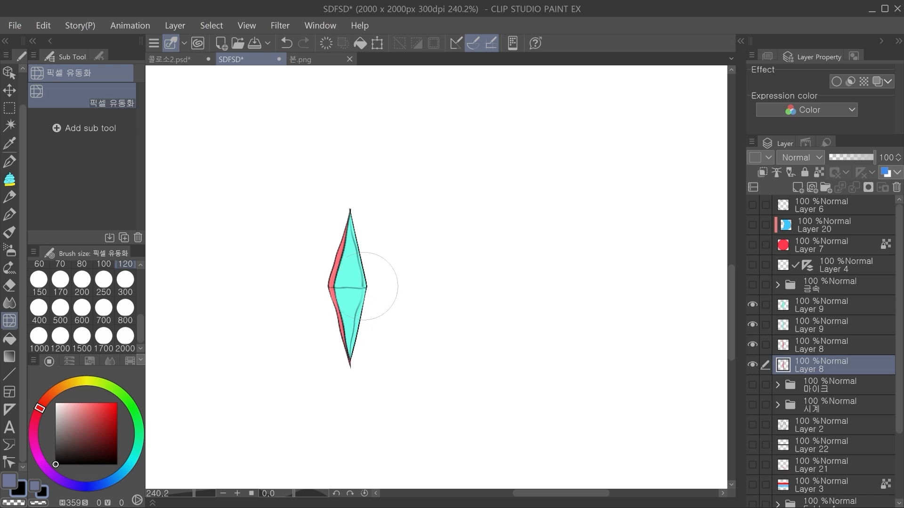
left_click(821, 305)
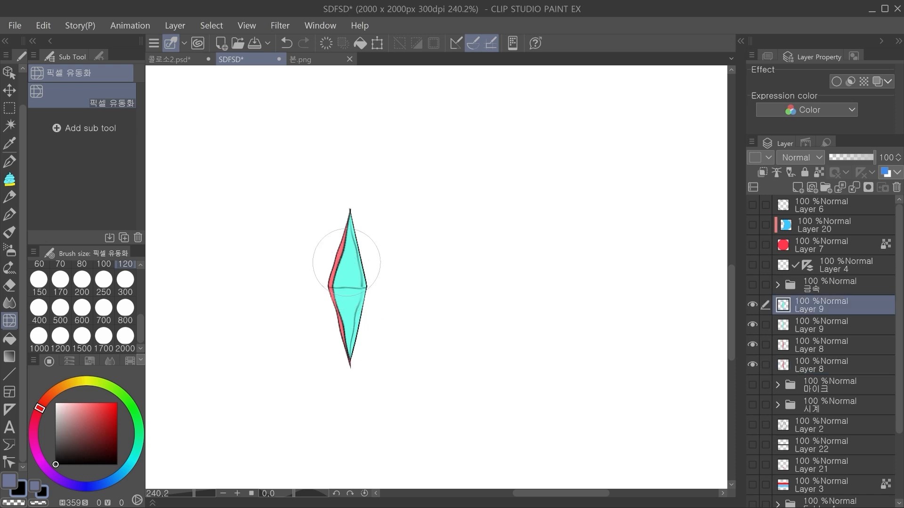
mouse_move(355, 303)
left_mouse_down()
mouse_move(365, 304)
mouse_move(356, 336)
left_mouse_up()
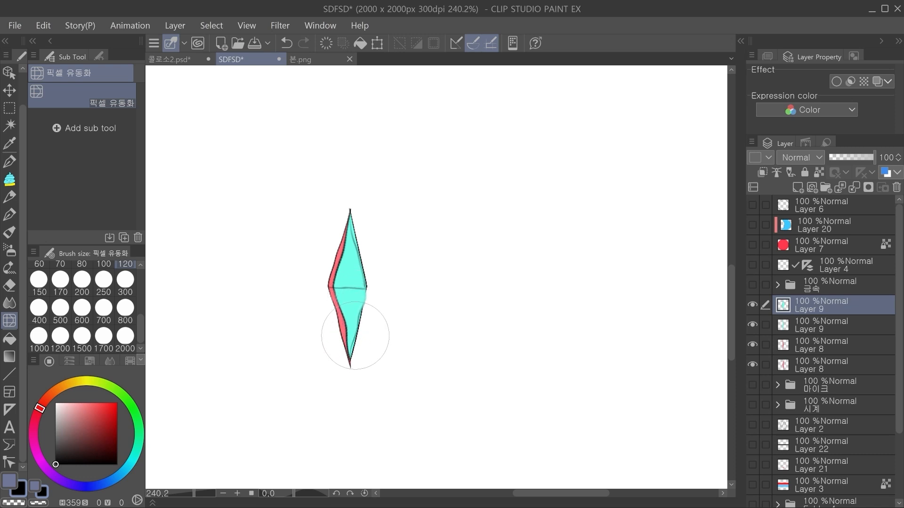
left_click(330, 316, "ctrl+shift")
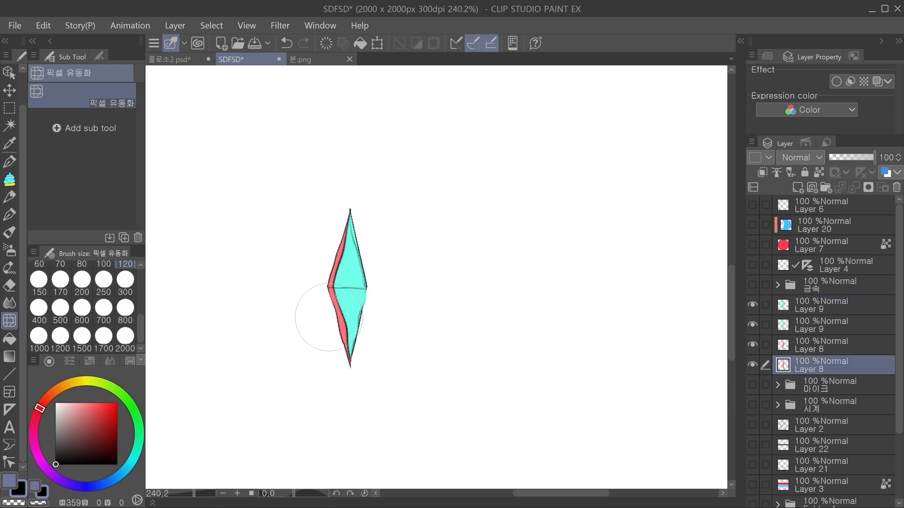
Step: Lock the lower Layer 8's transparent pixels, sample the diamond's teal and recolor the red half with it
scroll(393, 301, "down", 2)
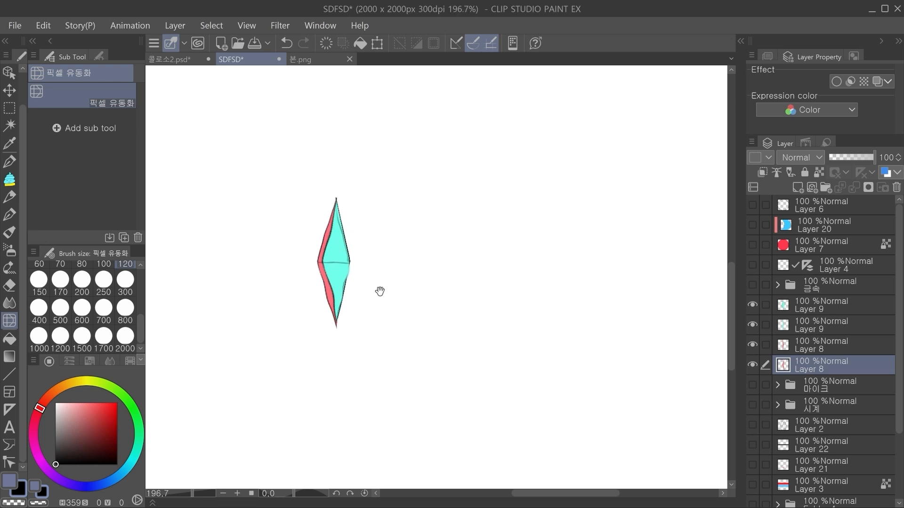
left_click_drag(376, 300, 406, 307)
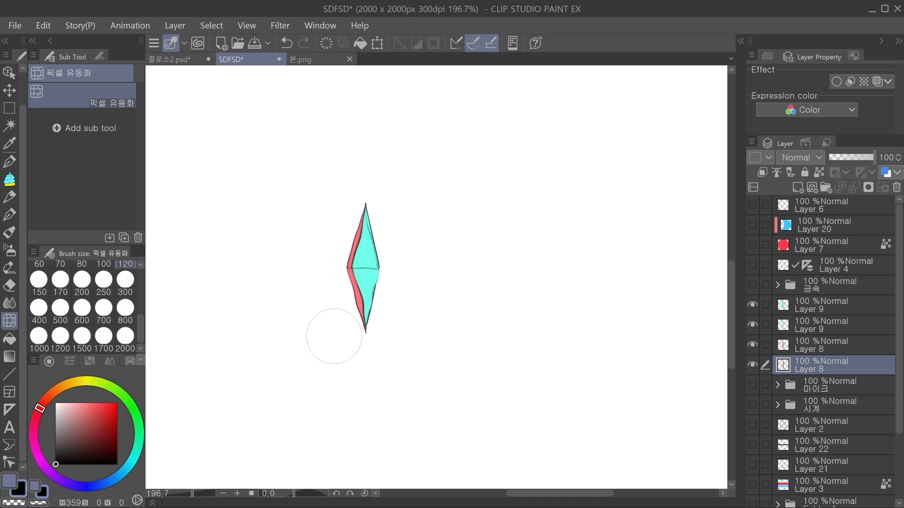
left_click(818, 175)
left_click(370, 242, "alt")
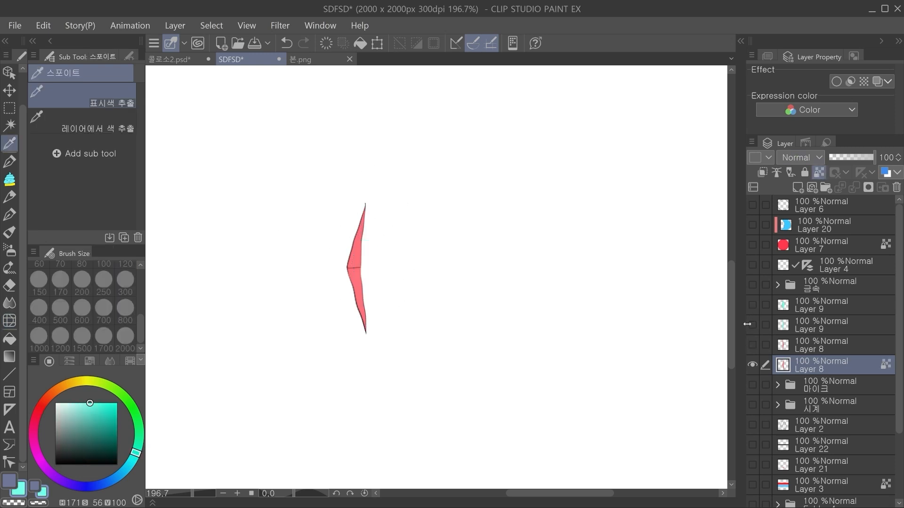
key("w")
left_click(356, 250)
left_click(432, 347)
key("ctrl+d")
left_click(753, 345)
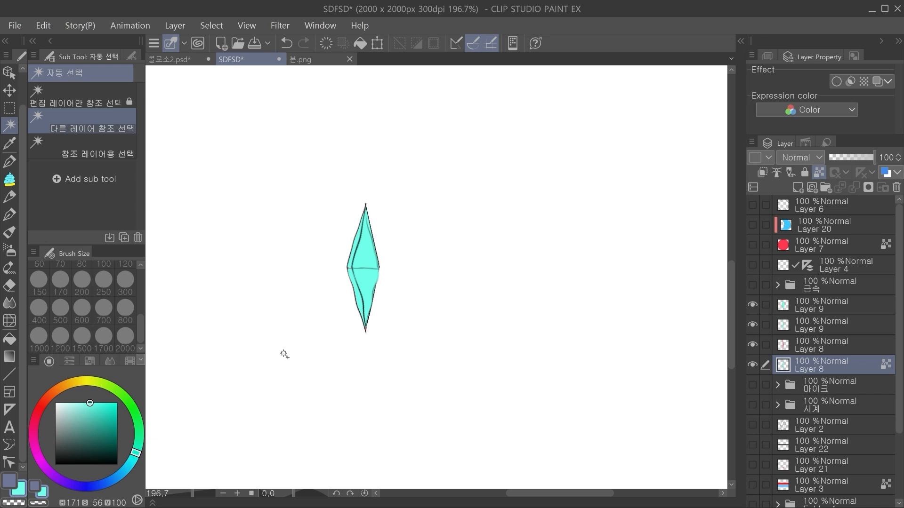
Step: Undo the teal recoloring and transparent-pixel lock on the lower Layer 8 half
scroll(343, 288, "up", 3)
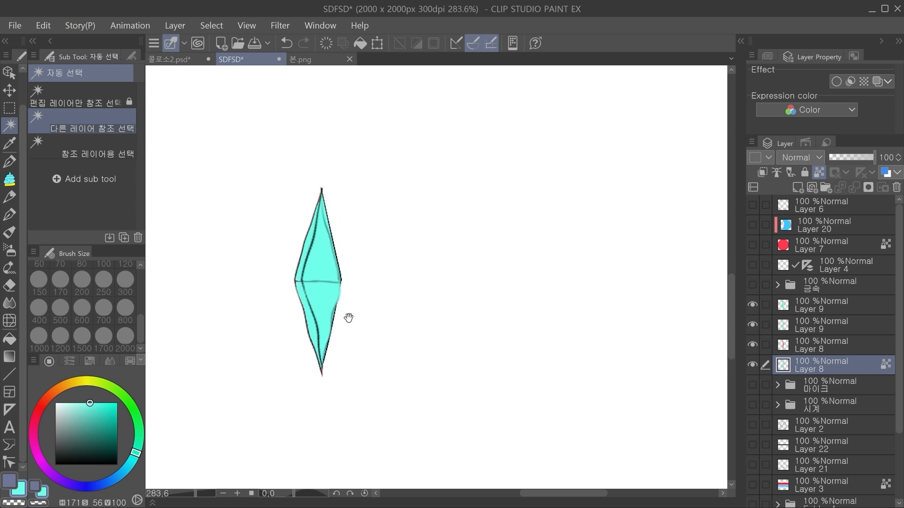
scroll(423, 288, "down", 3)
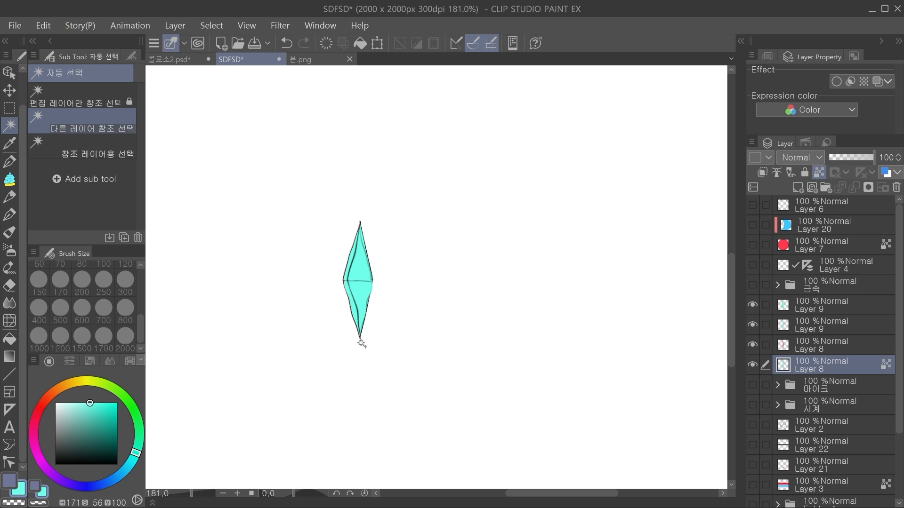
left_click(844, 202)
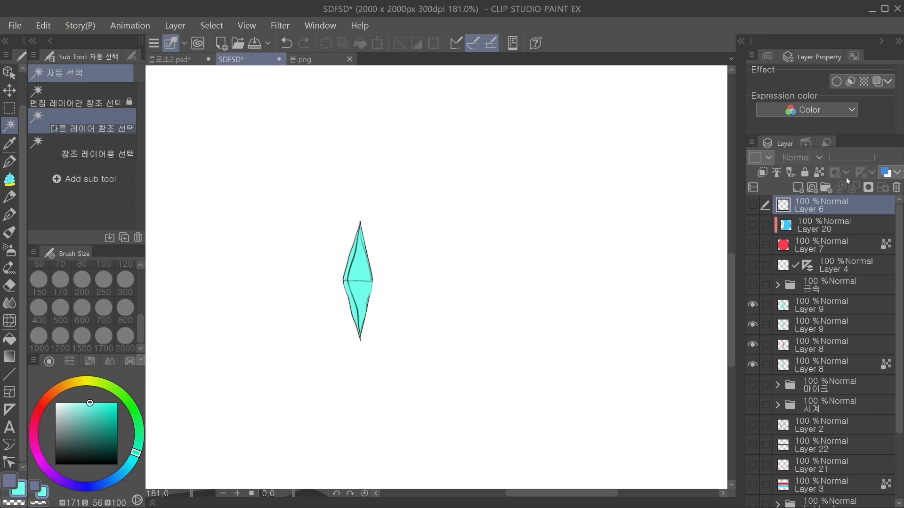
key("ctrl+z")
key("ctrl+z")
key("ctrl+z")
key("ctrl+z")
key("ctrl+z")
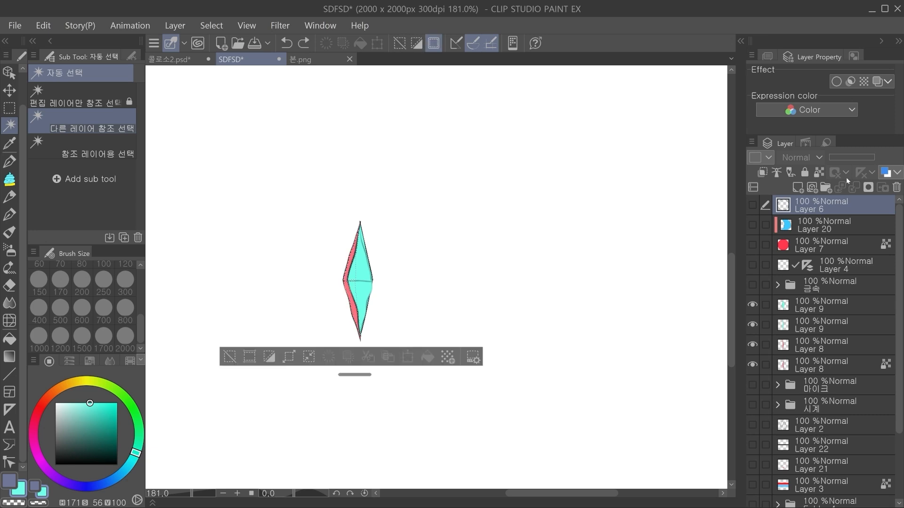
key("ctrl+z")
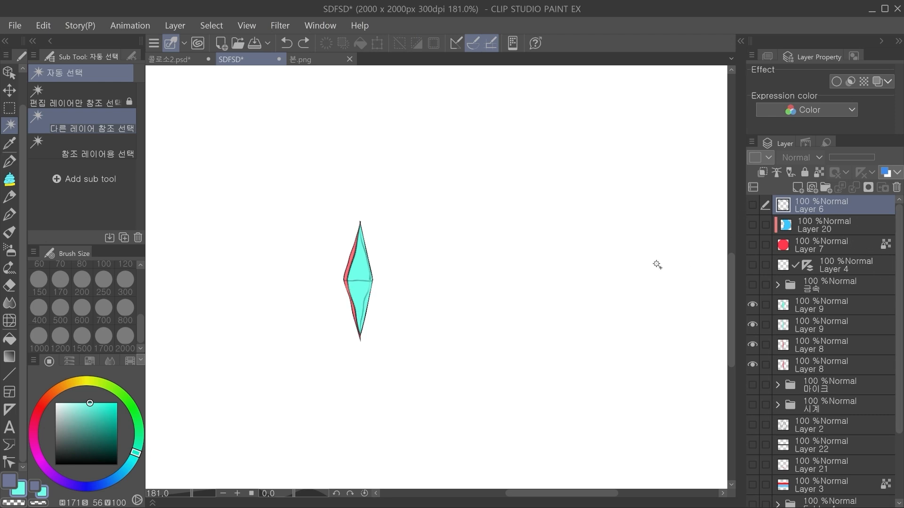
scroll(381, 309, "up", 2)
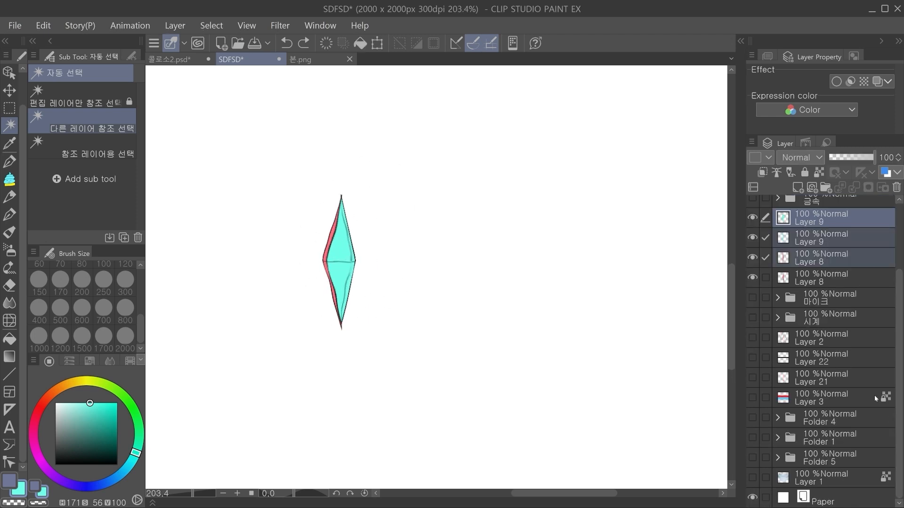
Step: Undo the liquify warps, the narrowing and the splitting, back to whole diamonds on Layers 9 and 8
key("ctrl+z")
key("ctrl+z")
key("ctrl+z")
key("ctrl+z")
key("ctrl+z")
key("ctrl+z")
key("ctrl+z")
key("ctrl+z")
key("ctrl+z")
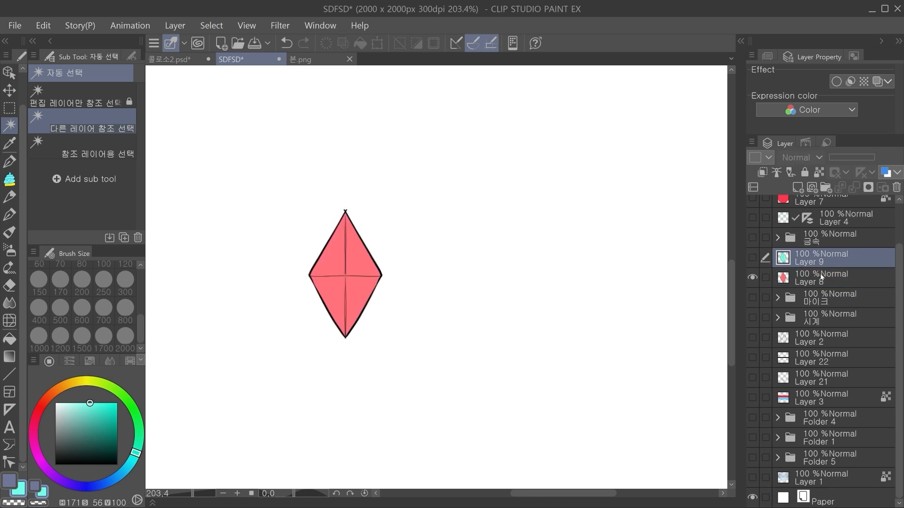
Step: Select the red facets of Layer 8's diamond with the magic wand, delete their fill and deselect
left_click(330, 260)
left_click(357, 260)
left_click(359, 291)
key("Delete")
key("ctrl+d")
Step: Erase the inner cross lines of Layer 8's diamond, keeping only the black outline
key("e")
scroll(345, 245, "up", 4)
mouse_move(344, 264)
left_mouse_down()
mouse_move(344, 200)
mouse_move(347, 355)
left_mouse_up()
left_click_drag(289, 299, 373, 299)
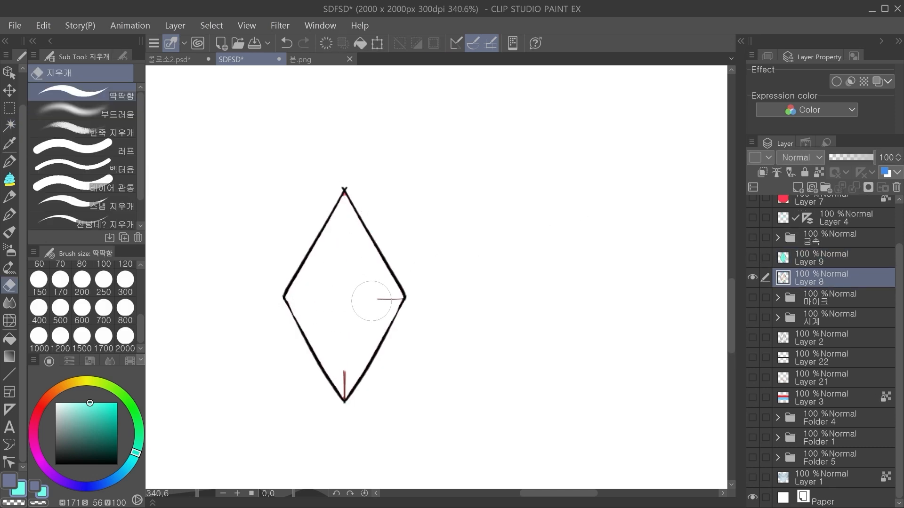
left_click_drag(344, 373, 346, 389)
Step: Add a new layer below Layer 8 and fill the inside of the diamond outline with red
left_click(826, 297)
left_click(797, 188)
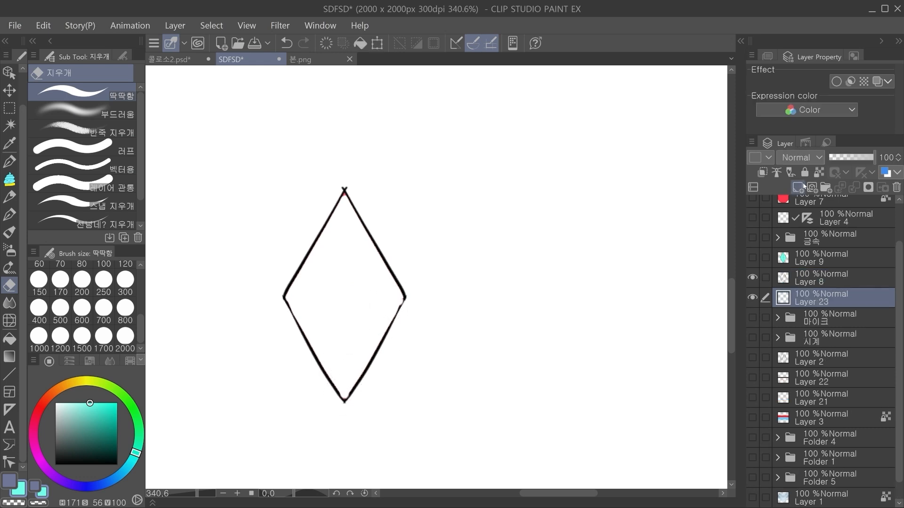
left_click(41, 407)
left_click(95, 403)
key("g")
left_click(353, 284)
Step: Refill the diamond on Layer 23 with light blue
scroll(494, 226, "down", 2)
left_click(127, 467)
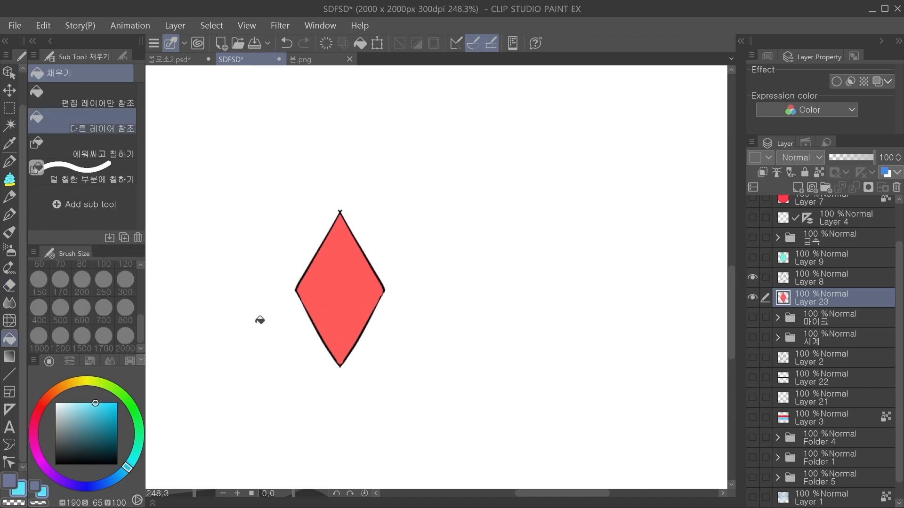
left_click(339, 291)
Step: Sample the teal from Layer 9's diamond, fill the diamond on Layer 23 with it and show Layer 9
left_click(806, 258)
left_click(752, 257)
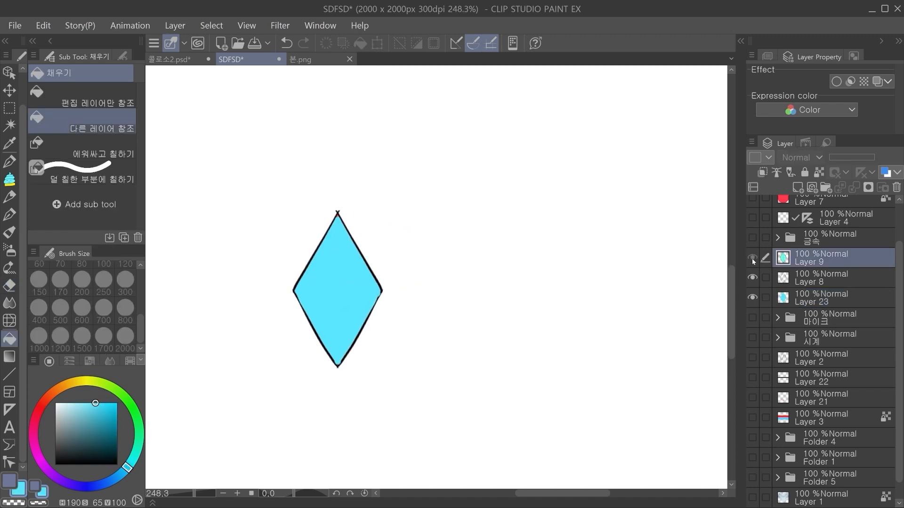
key("i")
left_click(366, 259)
left_click(753, 257)
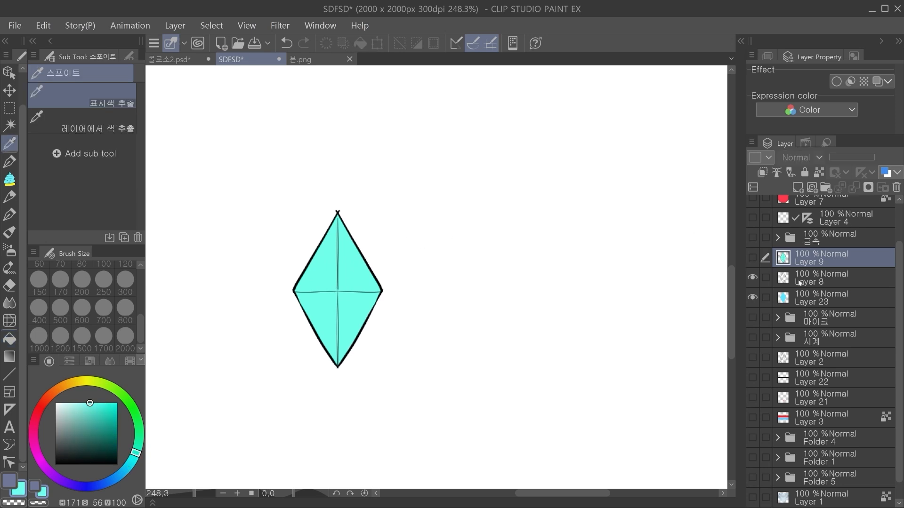
left_click(810, 298)
key("g")
left_click(352, 283)
left_click(806, 258)
left_click(753, 257)
Step: Try to squeeze Layer 9's diamond horizontally into a thin strip with a free transform
left_click_drag(426, 274, 368, 313)
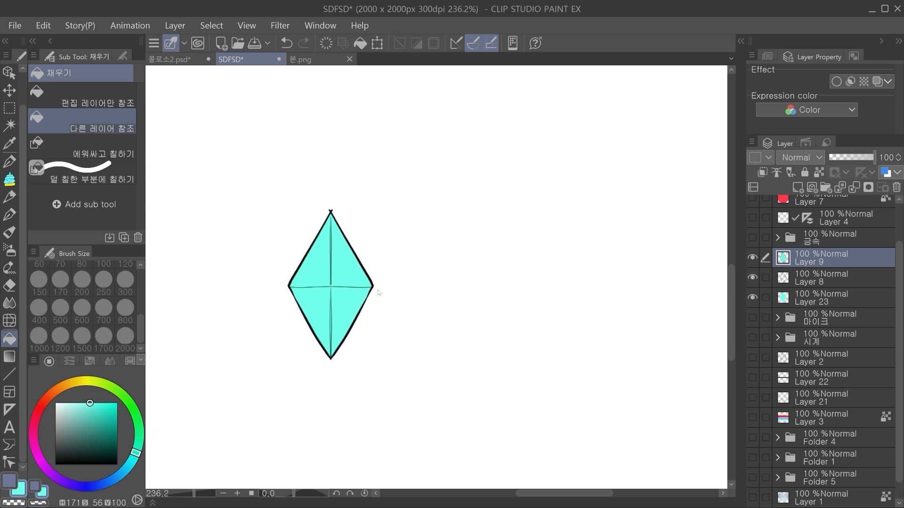
key("ctrl+t")
left_click(372, 383)
key("ctrl+t")
left_click_drag(374, 286, 333, 286)
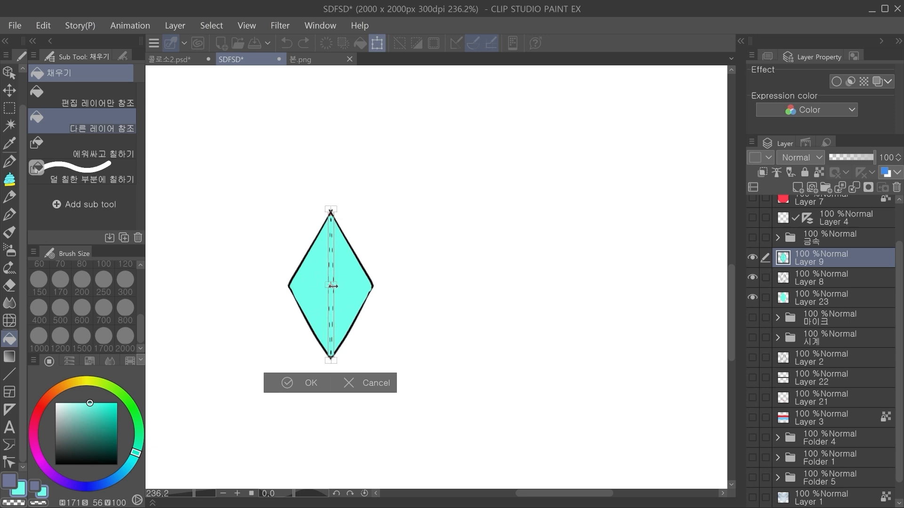
left_click(373, 382)
Step: Isolate Layer 9 and paint teal sampled from the diamond over its outline with the CEL SHADE razou marker at size 300
key("e")
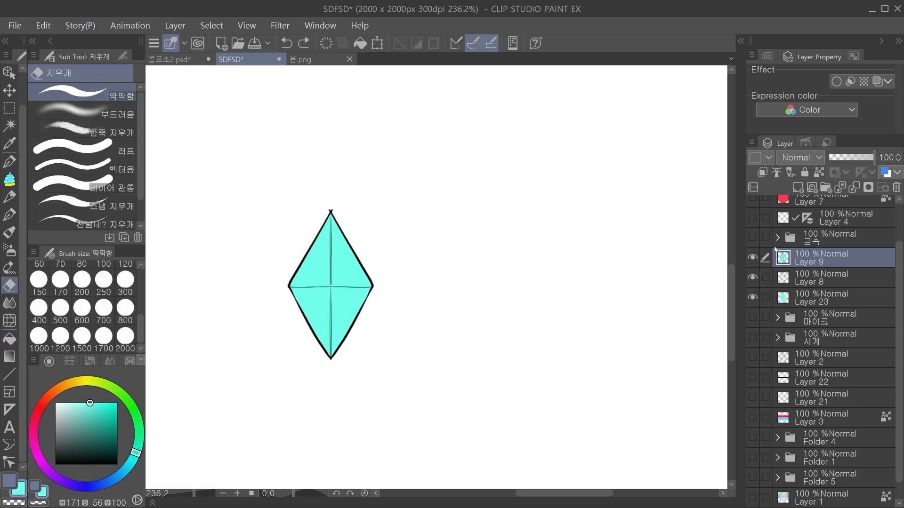
left_click(754, 255, "alt")
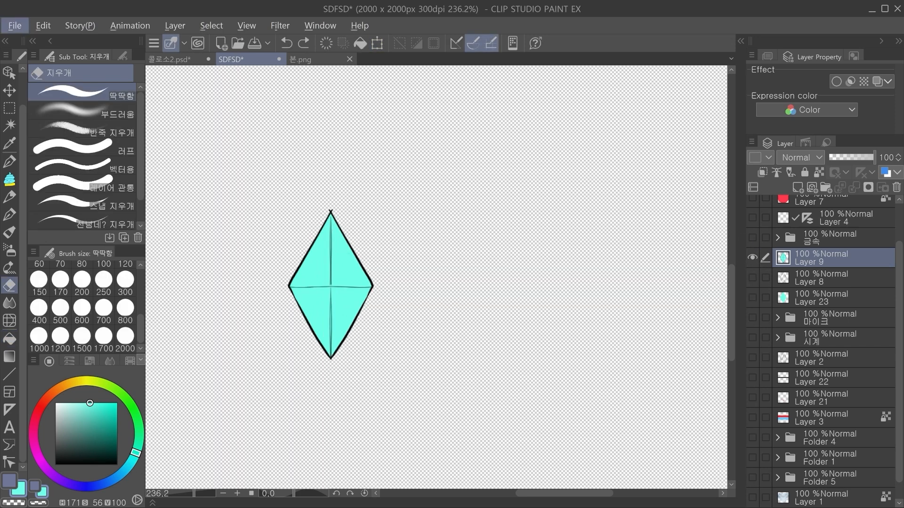
key("i")
left_click(348, 255)
key("p")
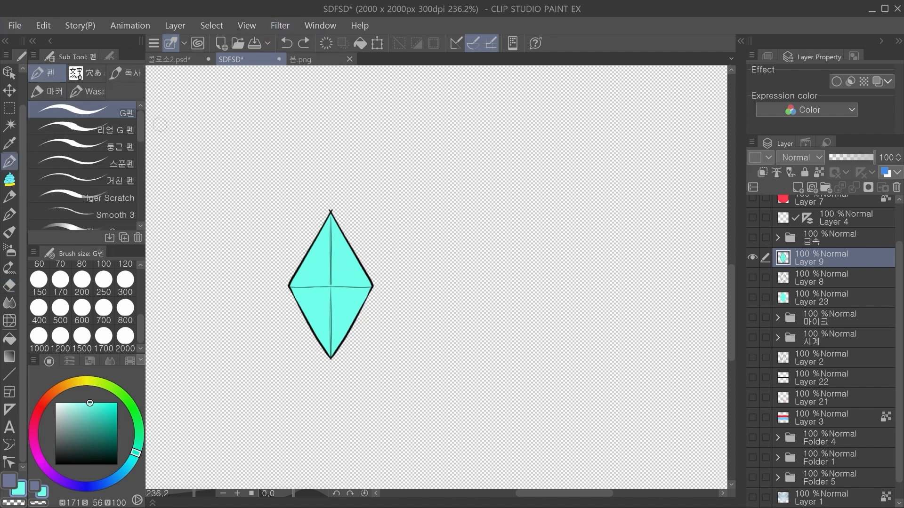
left_click(57, 91)
mouse_move(364, 222)
left_mouse_down()
mouse_move(333, 210)
mouse_move(325, 188)
mouse_move(292, 269)
mouse_move(302, 164)
mouse_move(272, 291)
mouse_move(272, 262)
mouse_move(276, 302)
mouse_move(321, 377)
mouse_move(255, 300)
mouse_move(365, 339)
mouse_move(414, 242)
mouse_move(380, 246)
mouse_move(383, 258)
mouse_move(374, 182)
mouse_move(242, 221)
mouse_move(228, 257)
left_mouse_up()
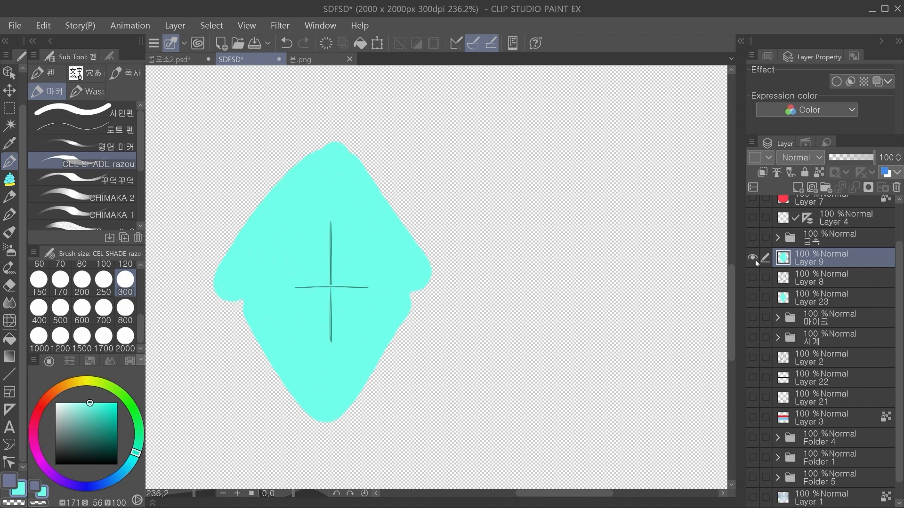
Step: Show the hidden Layers 8 and 23 again and clip Layer 9 to the layer below
left_click_drag(752, 277, 752, 297)
left_click(762, 173)
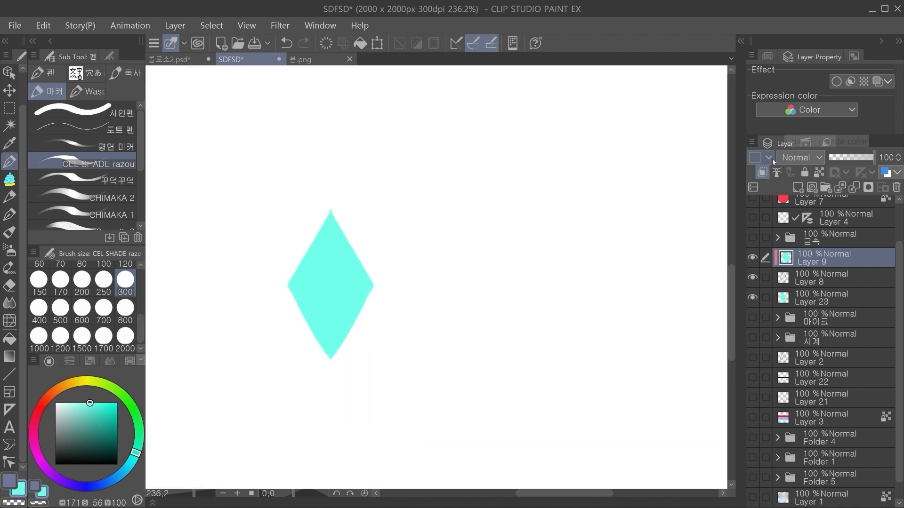
Step: Move Layer 8 above Layer 9, try to narrow Layer 9's diamond with a free transform and start the liquify tool
left_click_drag(828, 278, 834, 252)
left_click(834, 278)
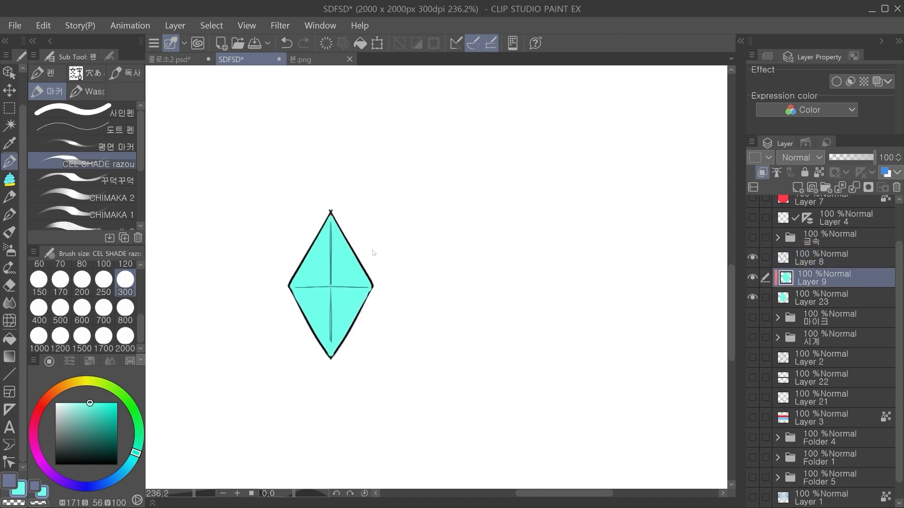
key("ctrl+t")
mouse_move(433, 282)
left_mouse_down()
mouse_move(372, 285)
mouse_move(349, 302)
mouse_move(355, 284)
left_mouse_up()
left_click(313, 446)
left_click(9, 321)
Step: Undo the Layer 8 reordering, Layer 9's clipping and its latest teal marker strokes
key("ctrl+z")
key("ctrl+z")
key("ctrl+z")
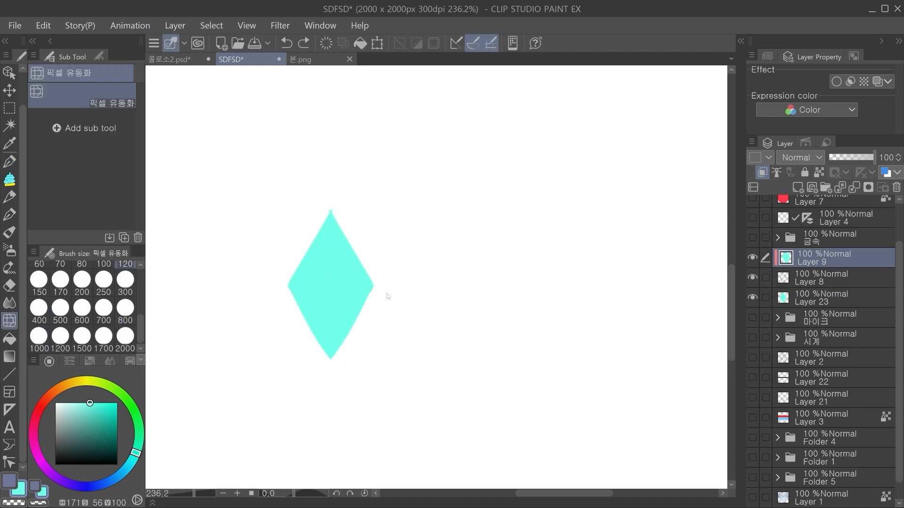
key("ctrl+z")
key("ctrl+z")
key("ctrl+z")
key("ctrl+z")
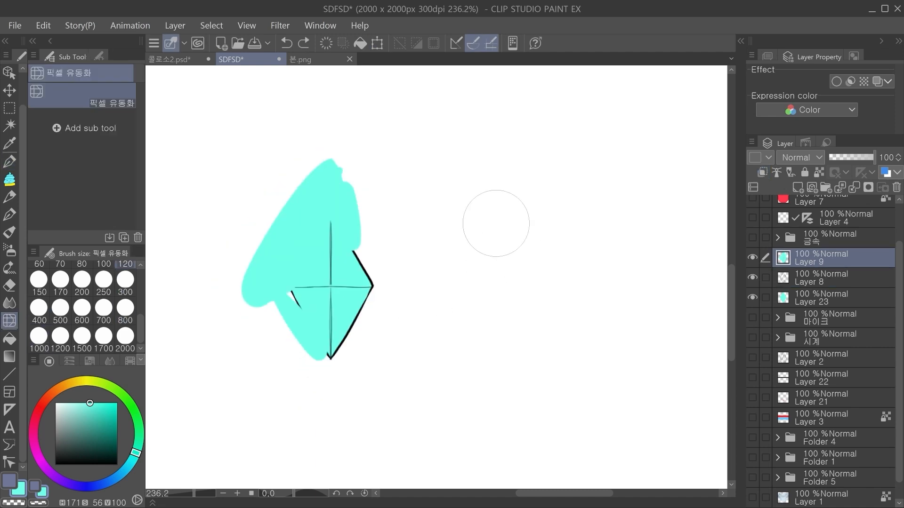
key("ctrl+z")
key("ctrl+z")
key("ctrl+z")
key("ctrl+z")
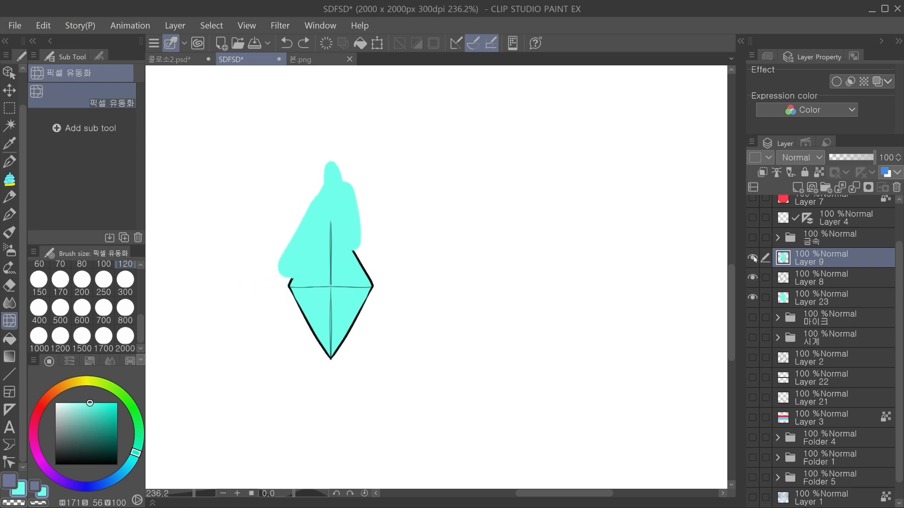
Step: Hide Layer 9, add a new layer above Layer 8 and set up the straight line tool with black
left_click(797, 187)
left_click_drag(194, 339, 198, 353)
left_click_drag(94, 424, 56, 465)
key("p")
left_click(10, 375)
left_click_drag(326, 270, 315, 252)
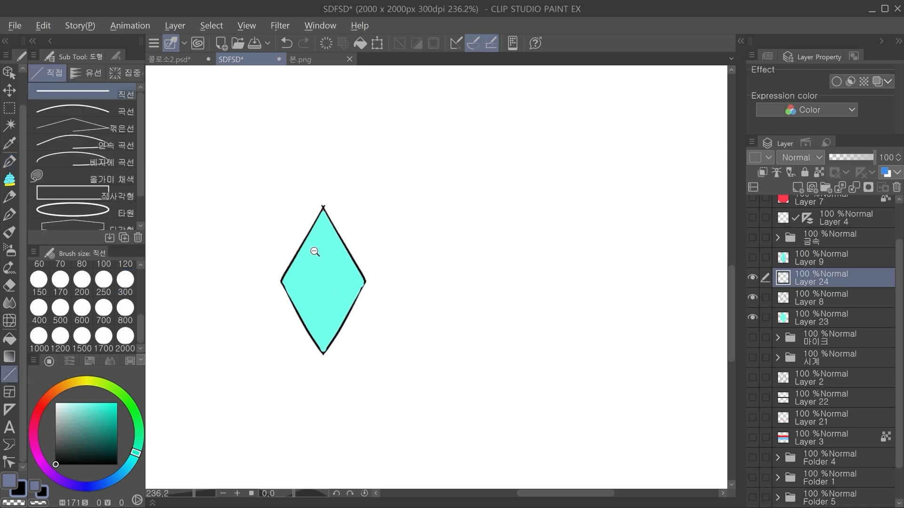
Step: Draw a vertical straight line at brush size 3 from the diamond's upper tip to its lower tip
scroll(339, 249, "down", 1)
left_click_drag(327, 215, 326, 320)
scroll(341, 306, "up", 2)
key("ctrl+z")
scroll(85, 306, "up", 5)
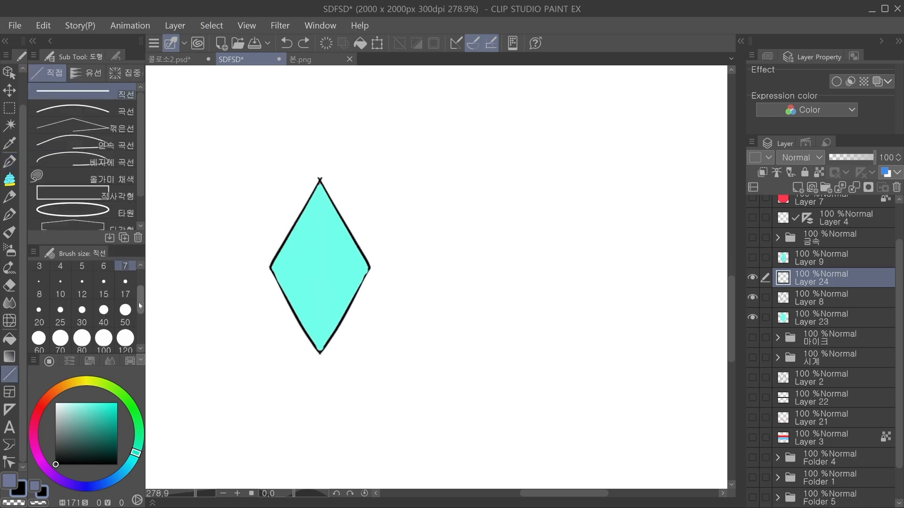
left_click(82, 273)
left_click_drag(320, 180, 319, 328)
key("ctrl+z")
scroll(140, 311, "up", 2)
left_click(39, 303)
left_click_drag(320, 180, 320, 358)
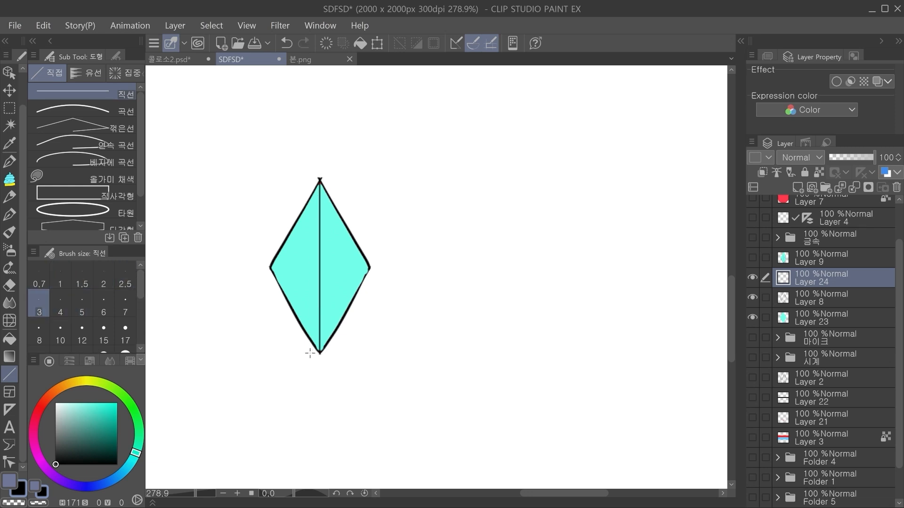
Step: Add another new layer and draw a horizontal straight line across the diamond between its side corners
left_click(797, 187)
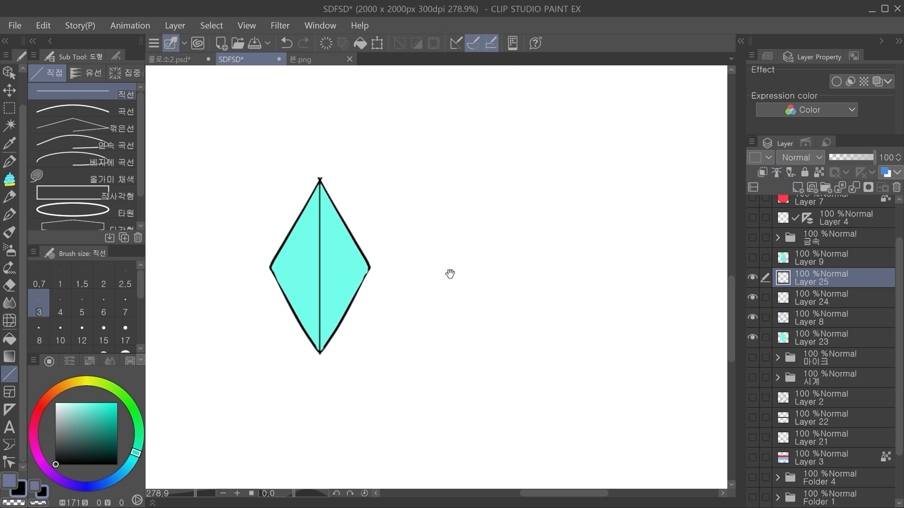
left_click_drag(372, 264, 397, 235)
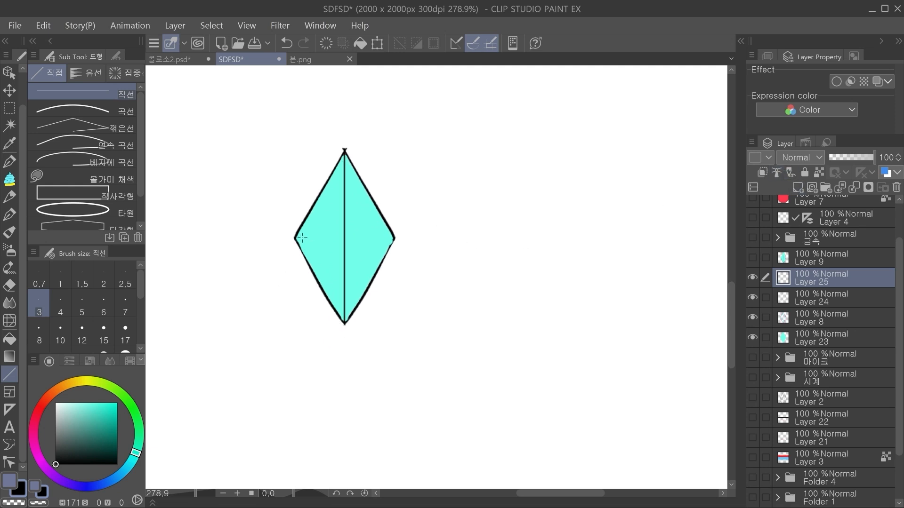
left_click_drag(395, 243, 399, 240)
left_click_drag(384, 260, 410, 278)
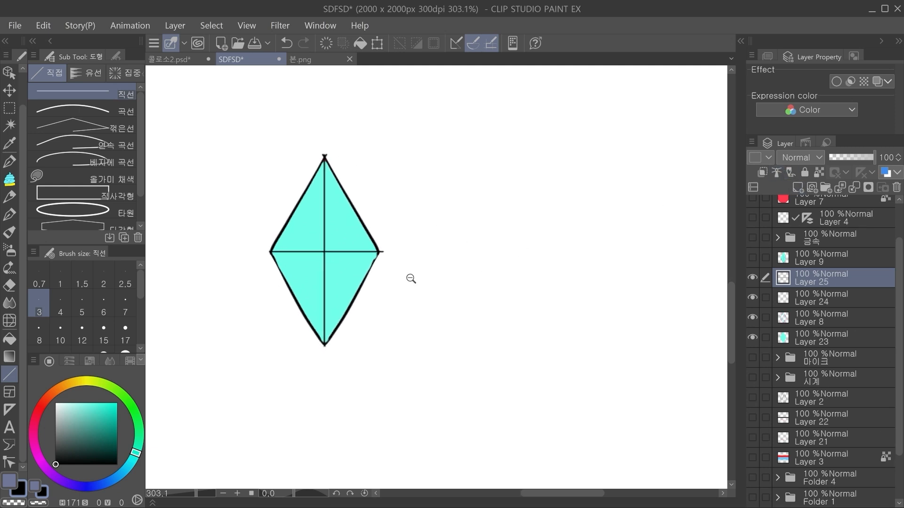
Step: Split the horizontal line at the diamond's centre by moving its right half to a separate layer, and hide the left half
left_click(10, 108)
left_click_drag(532, 320, 323, 147)
key("ctrl+d")
mouse_move(752, 278)
left_mouse_down()
mouse_move(753, 299)
mouse_move(753, 279)
left_mouse_up()
left_click(752, 297)
left_click_drag(248, 118, 407, 258)
key("ctrl+z")
left_click(347, 283)
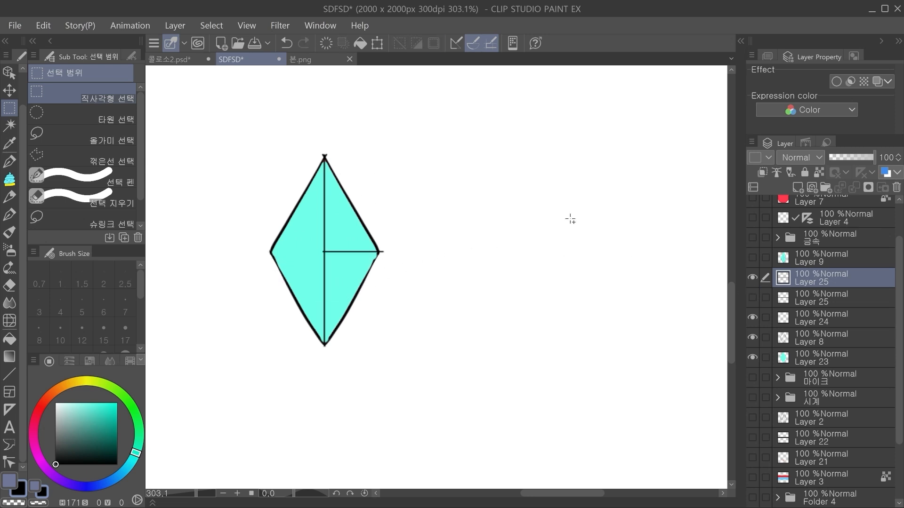
Step: Bend Layer 24's vertical line toward the diamond's right corner with liquify strokes, keeping its ends at the tips
left_click(810, 320)
key("j")
left_click_drag(333, 249, 341, 249)
key("ctrl+z")
key("ctrl+z")
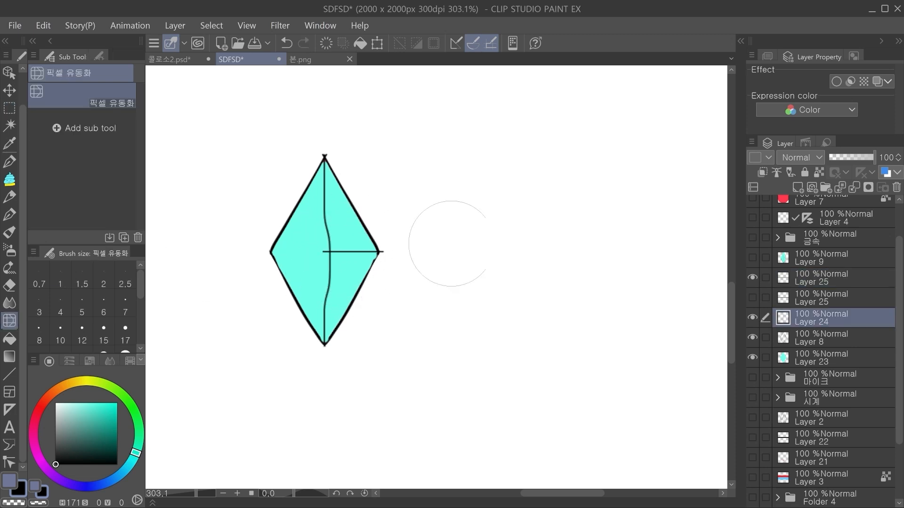
left_click_drag(328, 248, 336, 245)
left_click_drag(324, 194, 333, 196)
left_click_drag(333, 162, 336, 171)
left_click_drag(328, 251, 348, 260)
left_click_drag(316, 301, 326, 301)
left_click_drag(336, 249, 343, 249)
Step: Refine the vertical line's bend with the liquify tool at size 80 and show both horizontal line halves
left_click(126, 333)
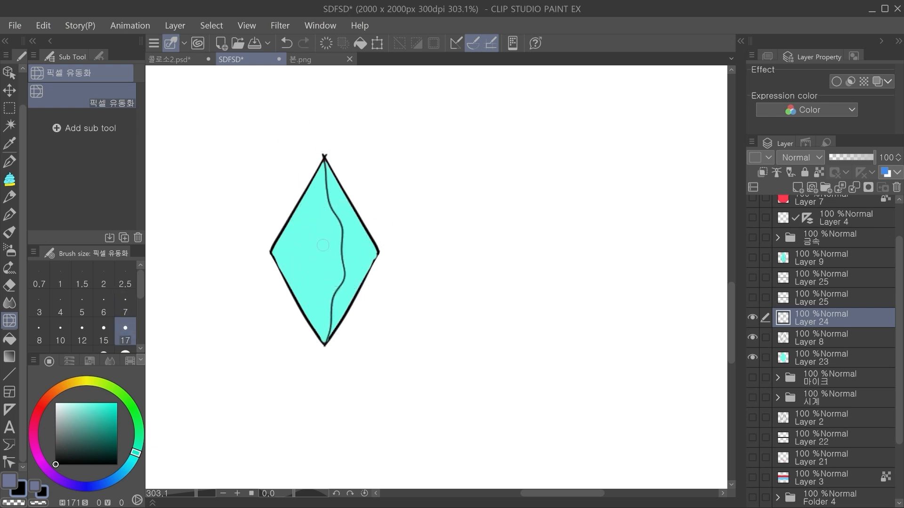
scroll(82, 306, "down", 2)
left_click(82, 307)
mouse_move(336, 250)
left_mouse_down()
mouse_move(359, 274)
mouse_move(352, 269)
left_mouse_up()
left_click_drag(350, 221, 346, 224)
left_click_drag(354, 265, 350, 281)
left_click(753, 297)
left_click(753, 277)
Step: Try to shift and then shorten the horizontal line's right half so that it fits the bent line
left_click(811, 278)
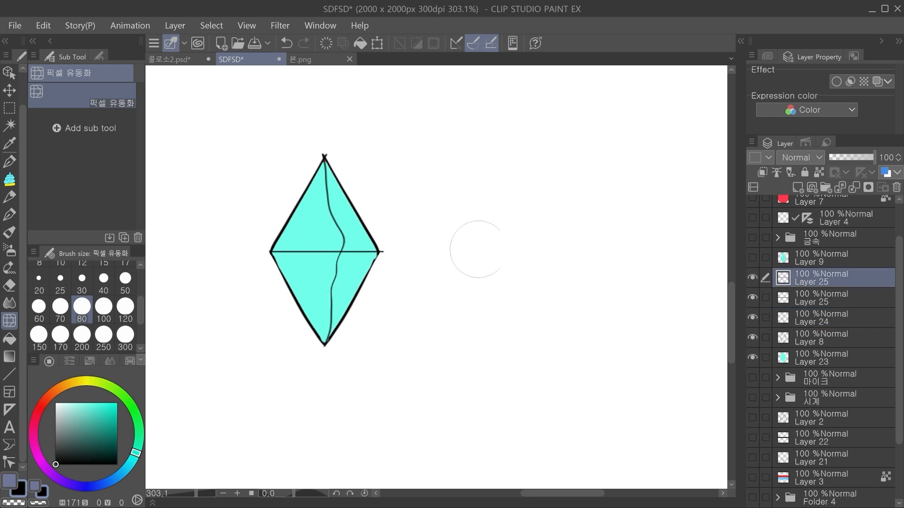
key("k")
left_click_drag(367, 254, 377, 255)
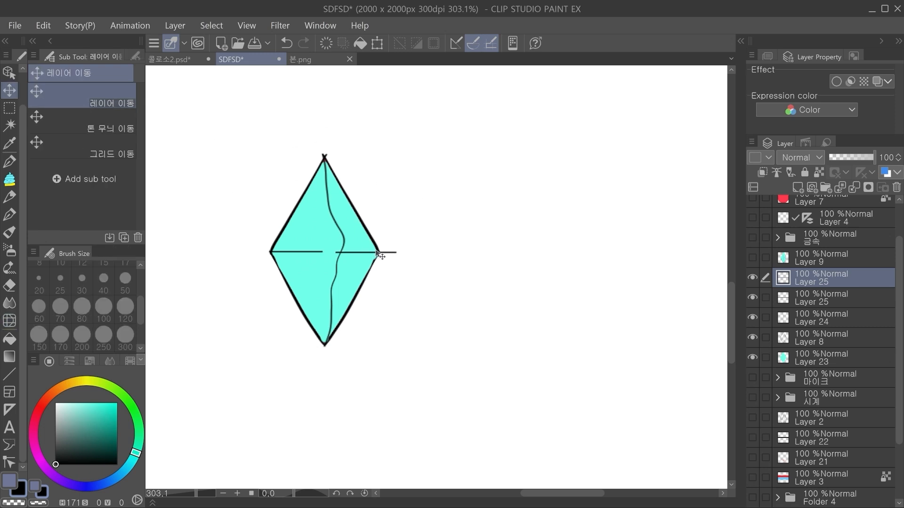
key("ctrl+z")
key("ctrl+t")
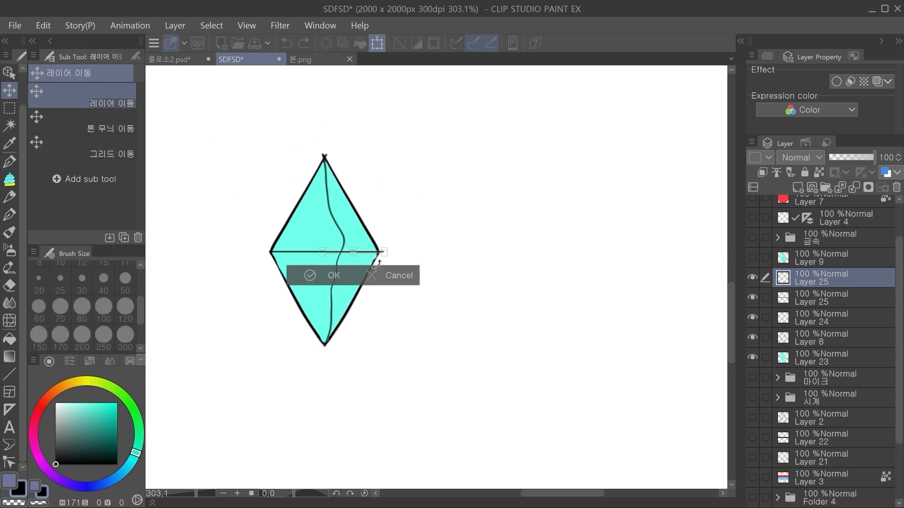
left_click_drag(321, 253, 379, 253)
key("ctrl+z")
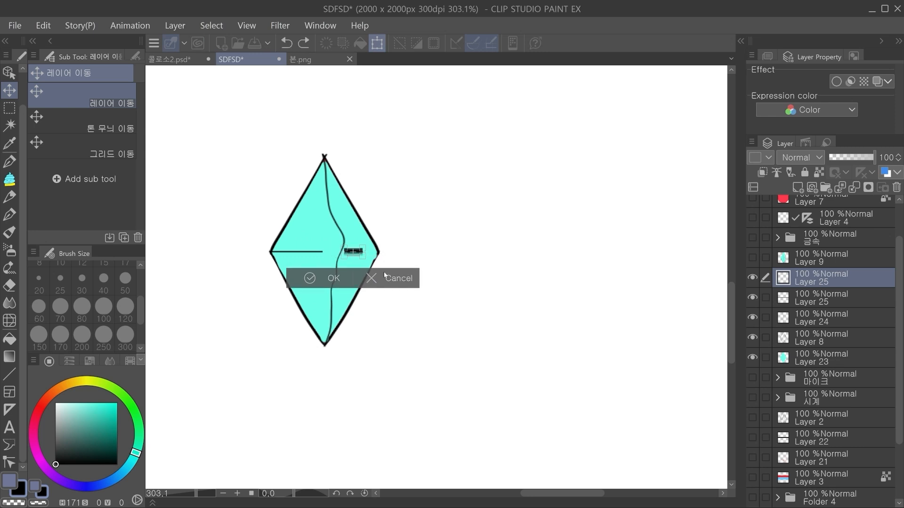
left_click(382, 277)
Step: Tilt and shorten the horizontal line's right half with a free transform to join the bend to the diamond's right corner
scroll(382, 252, "up", 4)
key("ctrl+t")
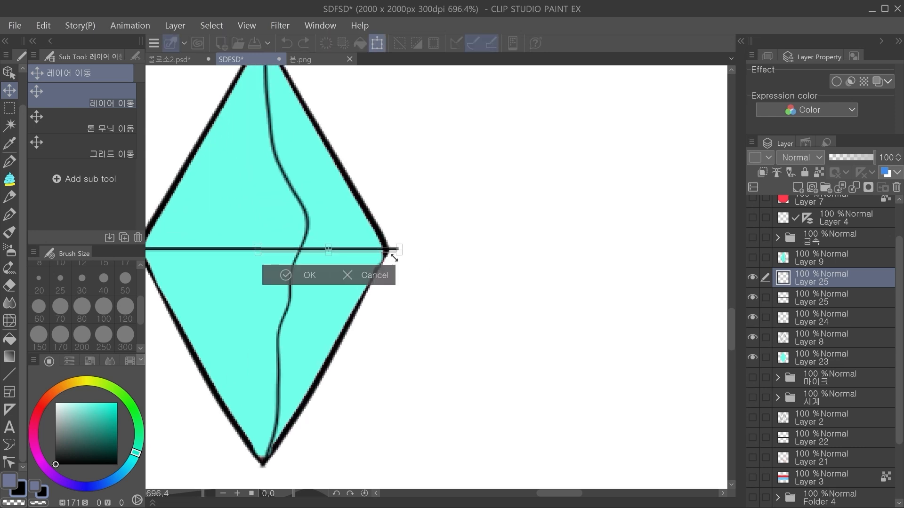
left_click_drag(437, 227, 432, 258)
left_click_drag(365, 266, 406, 271)
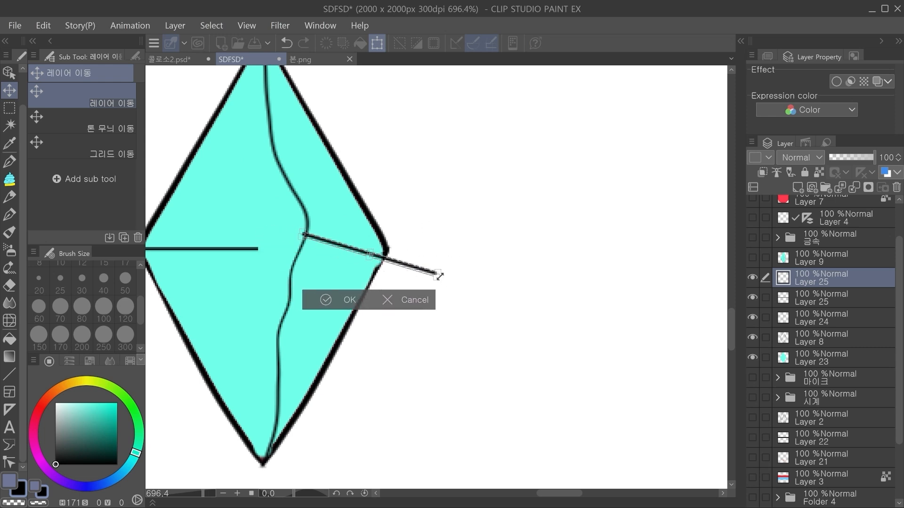
left_click_drag(439, 276, 385, 253)
left_click(310, 283)
left_click_drag(286, 282, 361, 296)
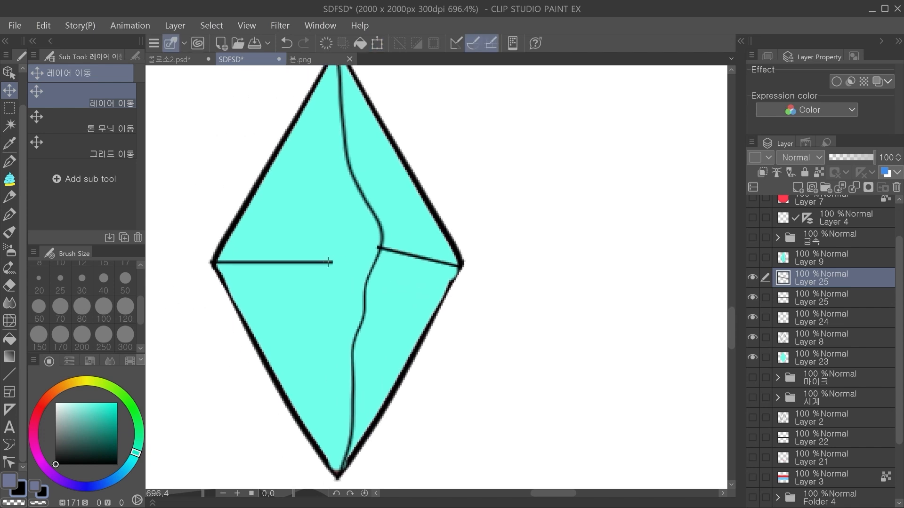
Step: Stretch and tilt the horizontal line's left half with a free transform so that it reaches the bend
left_click(329, 262)
key("ctrl+t")
left_click_drag(340, 264, 379, 250)
key("ctrl+z")
left_click(256, 289)
left_click_drag(471, 233, 419, 241)
left_click_drag(488, 290, 425, 309)
left_click_drag(419, 268, 433, 275)
left_click_drag(395, 247, 363, 279)
scroll(353, 282, "up", 2)
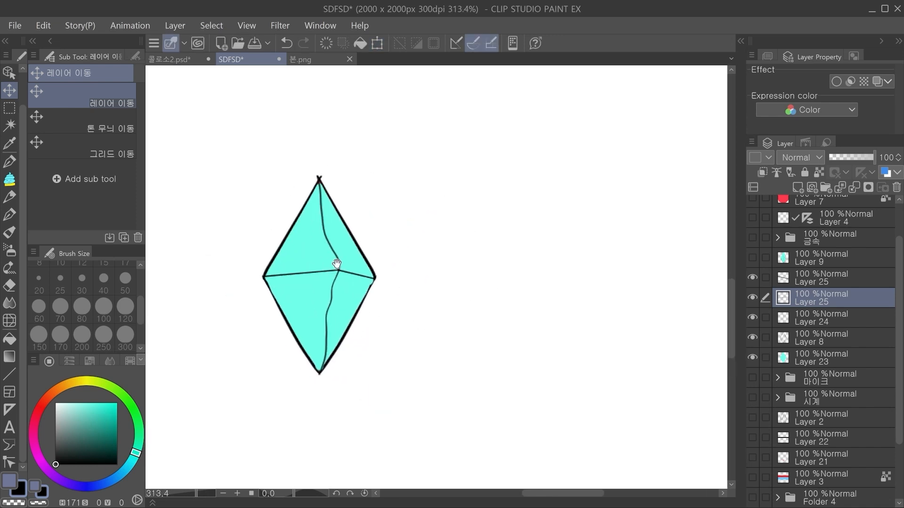
Step: Undo the latest edits to the diamond's facet lines
scroll(356, 271, "down", 1)
key("ctrl+z")
key("ctrl+z")
key("ctrl+z")
key("ctrl+z")
key("ctrl+z")
key("ctrl+z")
key("ctrl+z")
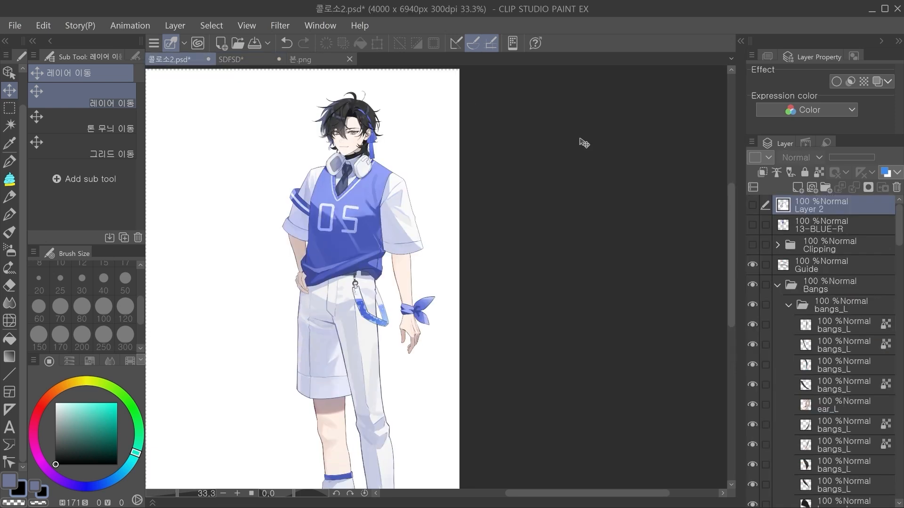
Step: In 콜로소2.psd, show the 13-BLUE-R layer and examine the character's heart-shaped earring up close
left_click_drag(371, 140, 405, 165)
left_click_drag(405, 183, 481, 248)
left_click(752, 205)
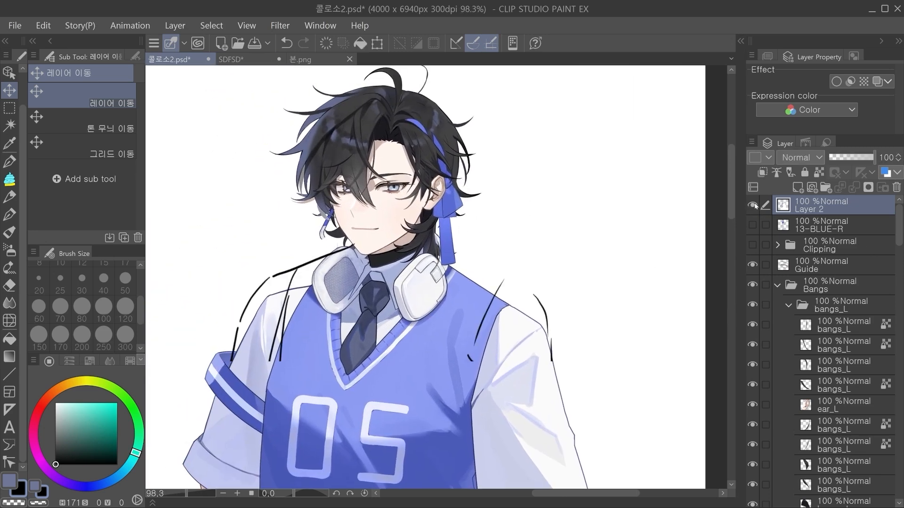
left_click(752, 206)
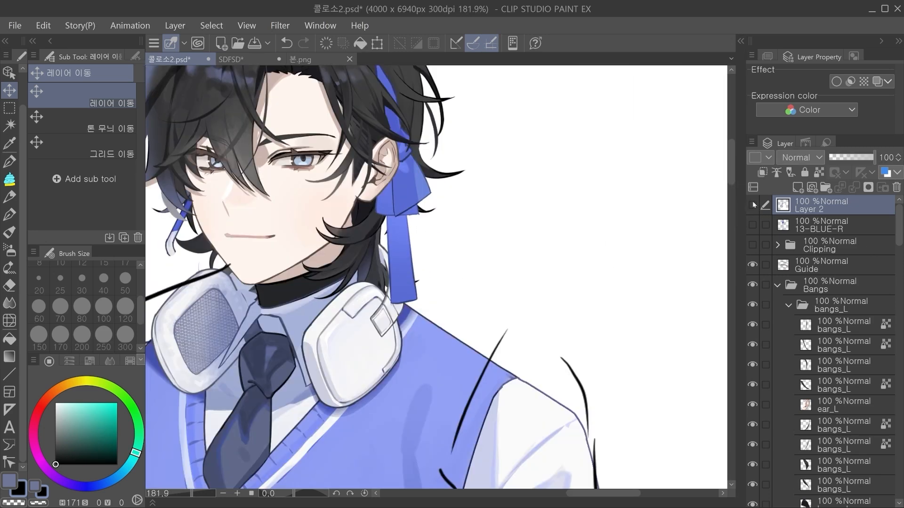
left_click(752, 225)
left_click_drag(392, 222, 400, 230)
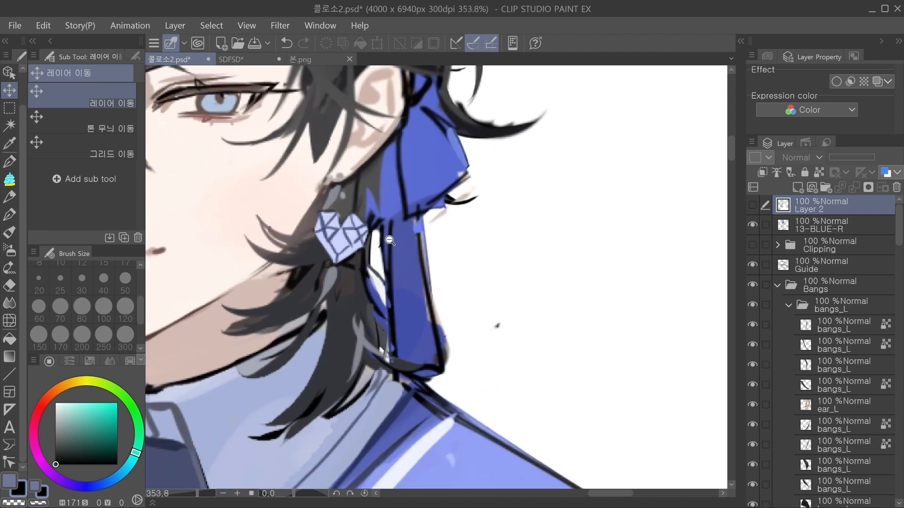
left_click_drag(337, 295, 429, 290)
left_click_drag(536, 276, 525, 275)
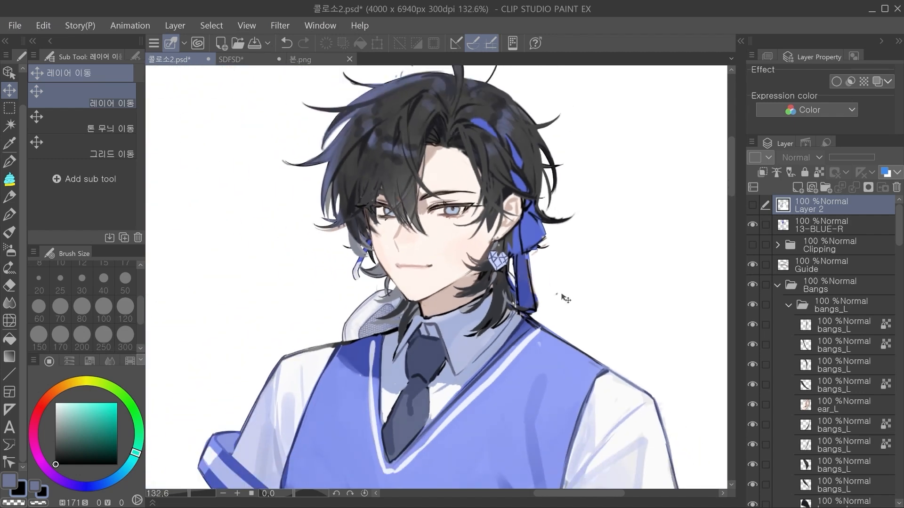
Step: Return to the SDFSD document, display Folder 1's red heart gem, then select and show Layer 4 with its symmetry ruler
left_click(264, 60)
scroll(753, 392, "down", 5)
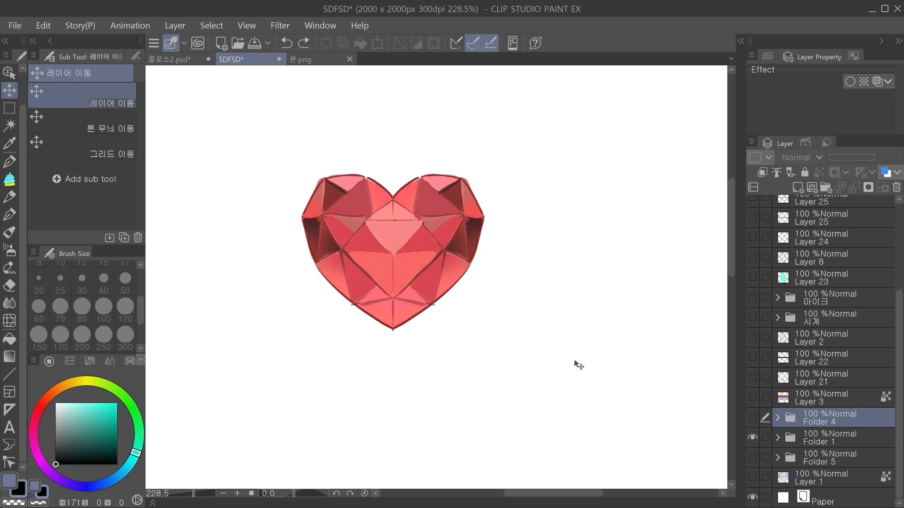
scroll(843, 235, "up", 5)
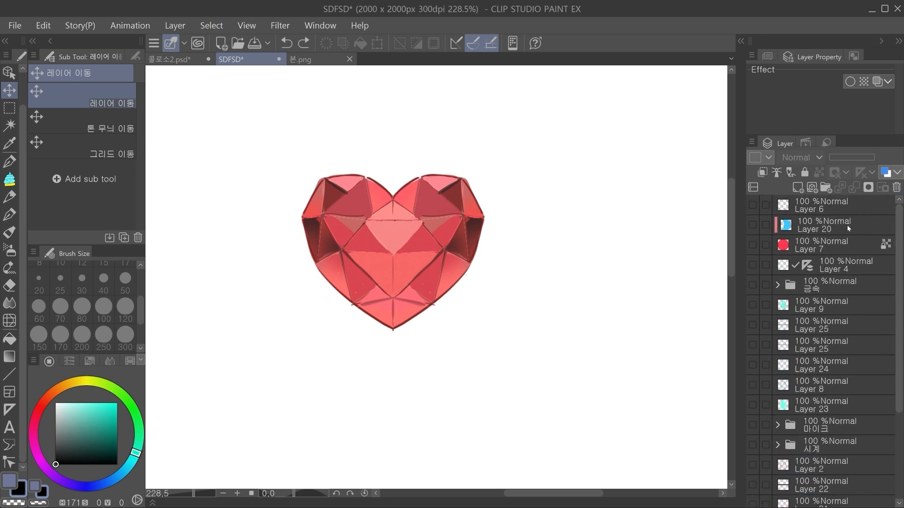
left_click(847, 225)
left_click(781, 265)
left_click(756, 266)
left_click_drag(460, 269, 460, 469)
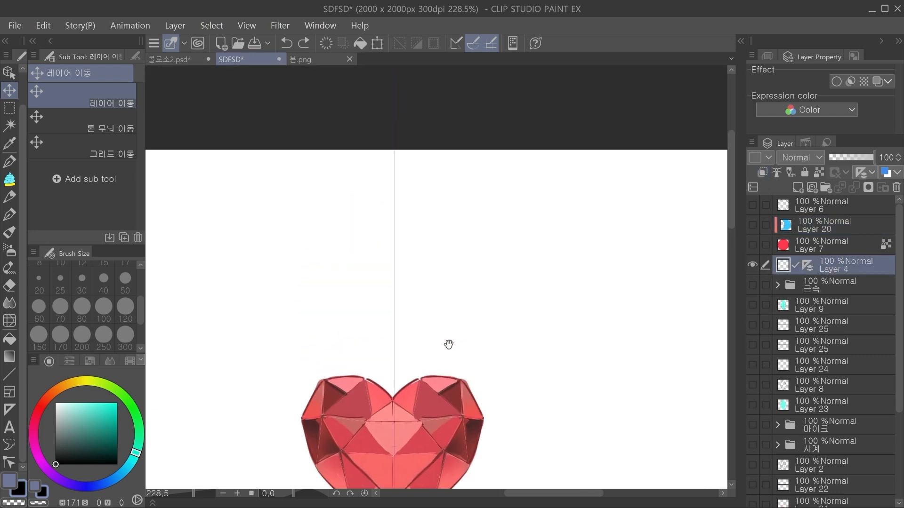
Step: Choose the G pen for Layer 4 and set its brush size to 17
scroll(409, 249, "up", 3)
key("p")
left_click(47, 73)
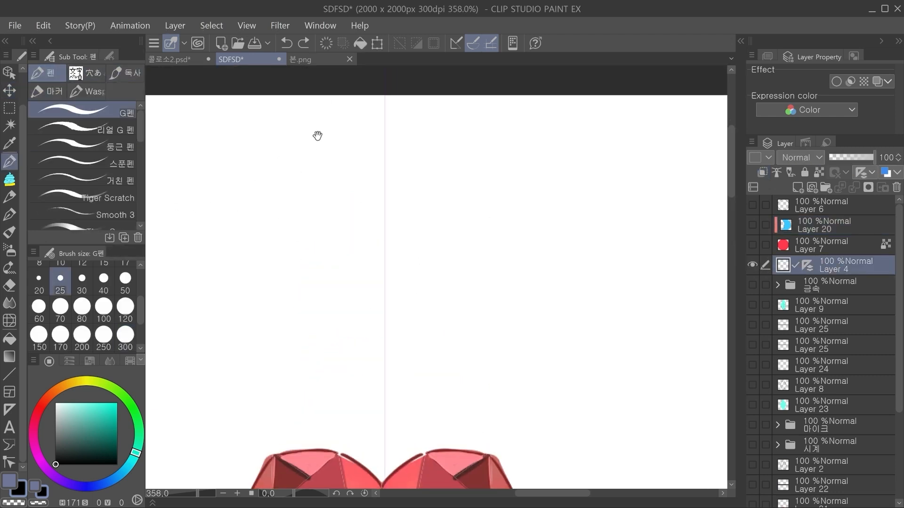
left_click_drag(349, 146, 424, 145)
key("ctrl+z")
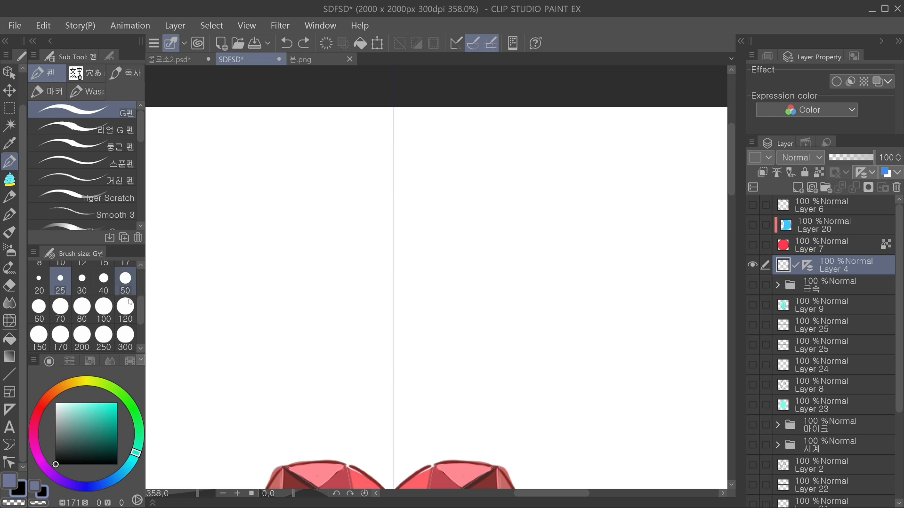
left_click(125, 318)
scroll(139, 307, "up", 1)
scroll(139, 308, "up", 1)
left_click(125, 275)
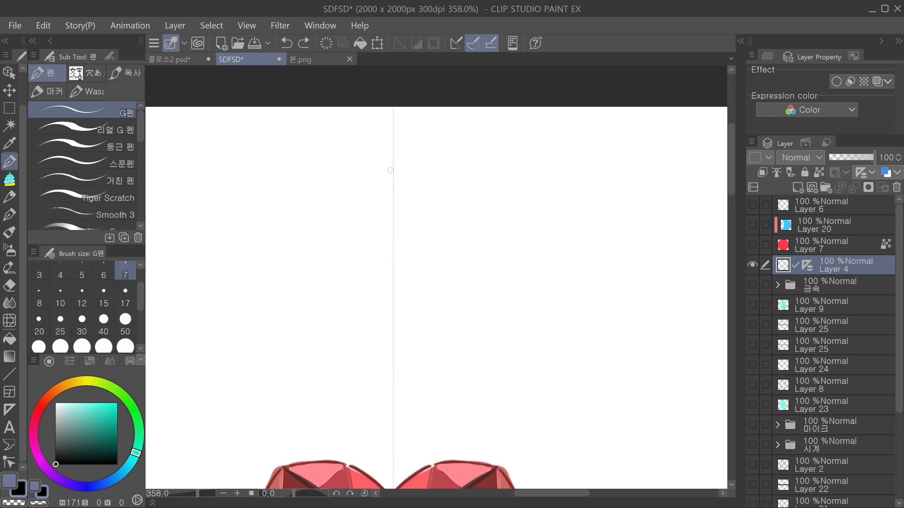
key("ctrl+y")
left_click(126, 303)
key("ctrl+z")
Step: Draw a symmetric heart outline above the red gem with a smaller heart inside it
mouse_move(394, 186)
left_mouse_down()
mouse_move(425, 164)
mouse_move(461, 178)
mouse_move(464, 241)
left_mouse_up()
mouse_move(324, 242)
left_mouse_down()
mouse_move(348, 271)
mouse_move(389, 302)
mouse_move(330, 248)
mouse_move(401, 303)
left_mouse_up()
key("ctrl+z")
mouse_move(393, 215)
left_mouse_down()
mouse_move(420, 201)
mouse_move(438, 233)
left_mouse_up()
key("ctrl+z")
mouse_move(393, 210)
left_mouse_down()
mouse_move(424, 199)
mouse_move(438, 215)
mouse_move(439, 232)
mouse_move(397, 279)
left_mouse_up()
key("ctrl+z")
mouse_move(439, 231)
left_mouse_down()
mouse_move(441, 239)
mouse_move(398, 272)
left_mouse_up()
Step: Connect the inner heart to the outer outline with short symmetric facet lines
left_click_drag(393, 187, 394, 207)
mouse_move(359, 164)
left_mouse_down()
mouse_move(357, 197)
mouse_move(324, 239)
left_mouse_up()
left_click_drag(393, 269, 393, 291)
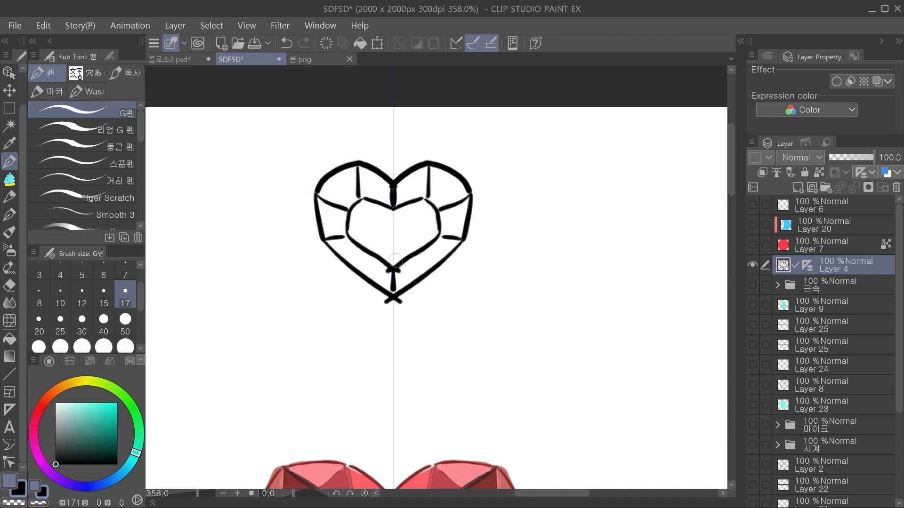
scroll(490, 248, "down", 1)
left_click_drag(465, 345, 458, 173)
left_click_drag(457, 210, 448, 315)
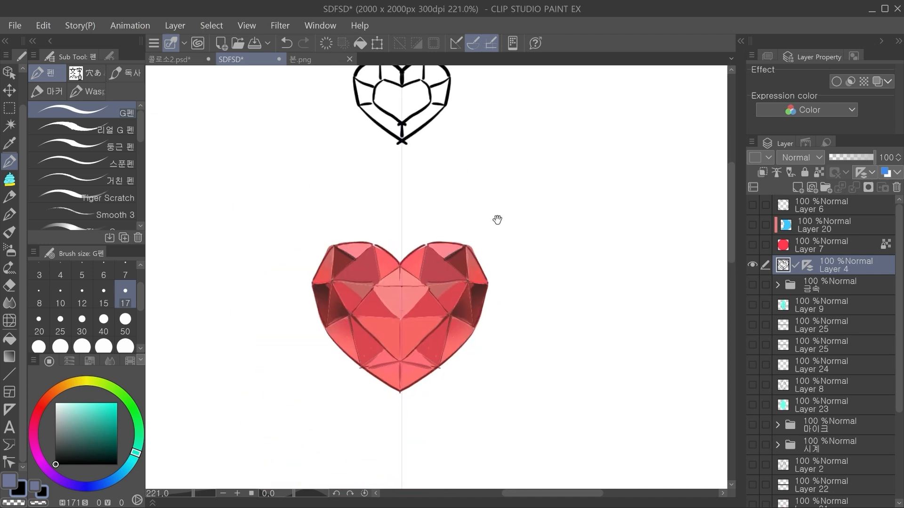
left_click_drag(491, 204, 473, 281)
mouse_move(384, 98)
left_mouse_down()
mouse_move(448, 126)
mouse_move(384, 246)
left_mouse_up()
key("ctrl+z")
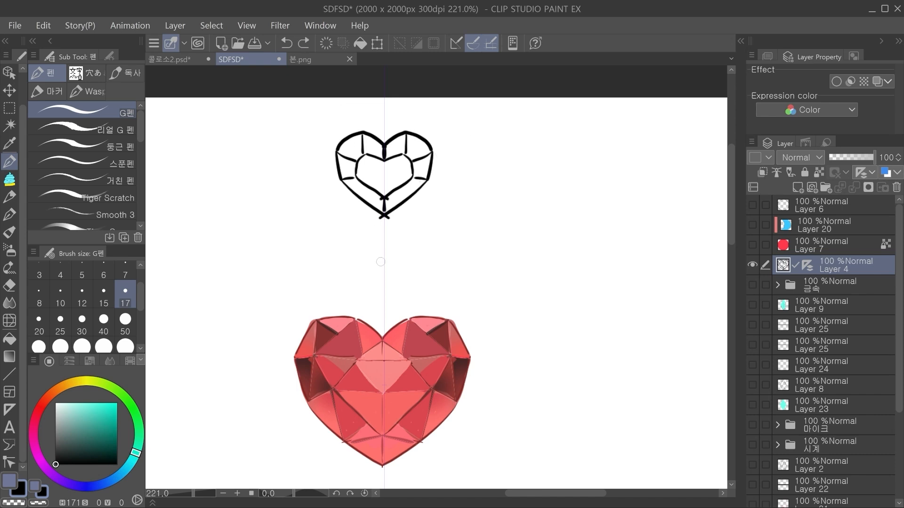
left_click_drag(436, 221, 397, 200)
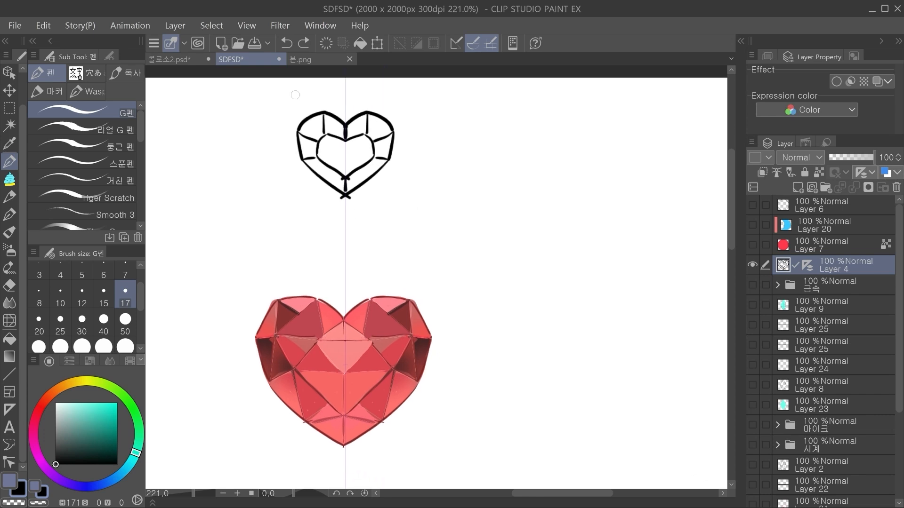
Step: Pull four facets away from the red heart gem's right side with the layer move tool, then undo the moves
key("k")
left_click_drag(434, 336, 427, 230)
left_click_drag(429, 269, 483, 230)
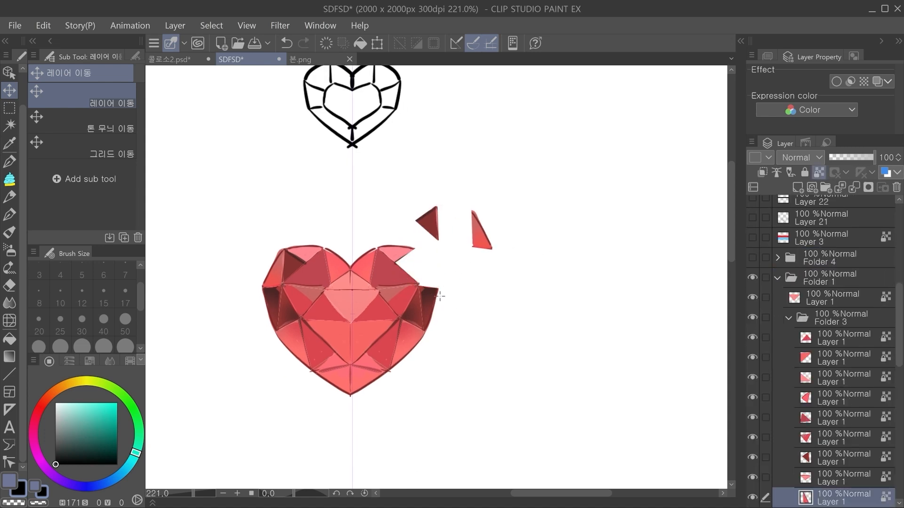
left_click_drag(430, 309, 463, 300)
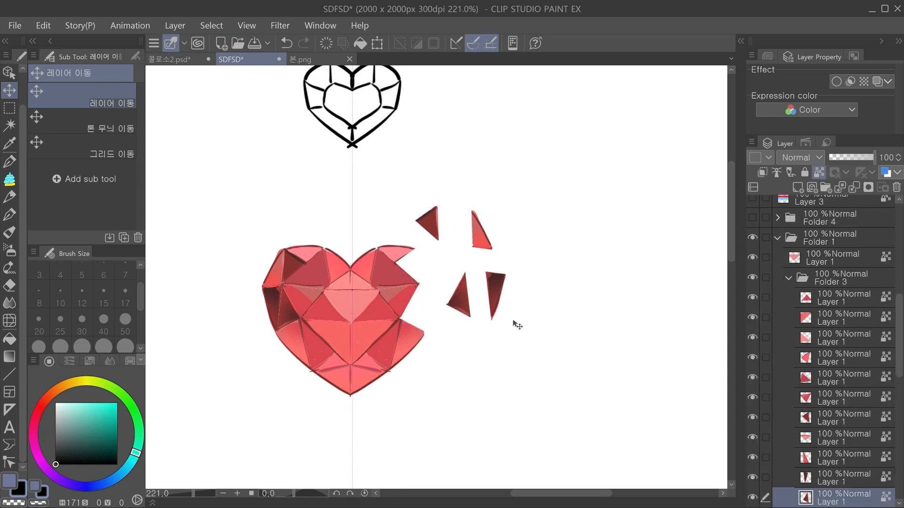
key("ctrl+z")
key("ctrl+z")
key("ctrl+z")
key("ctrl+z")
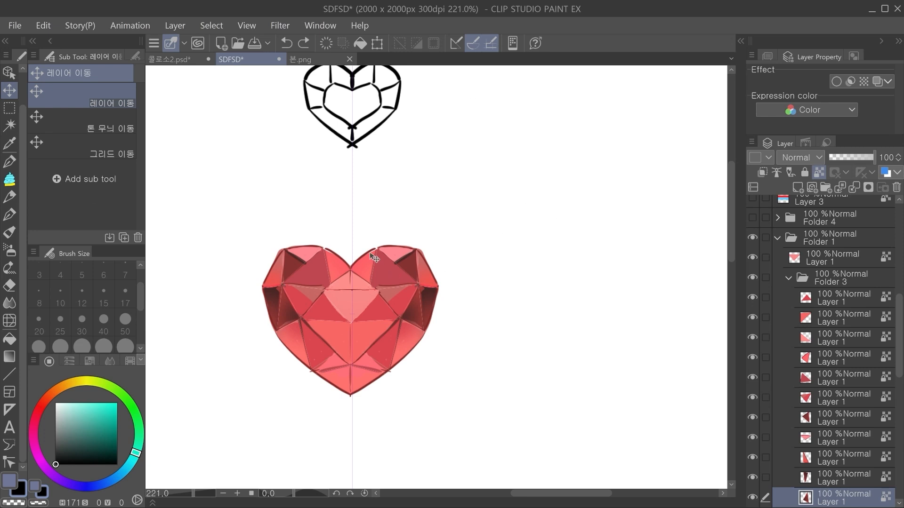
Step: Pull three facets off the red heart gem's upper-left lobe, then put them back by undoing the moves
scroll(375, 258, "down", 1)
left_click_drag(384, 276, 346, 223)
key("ctrl+z")
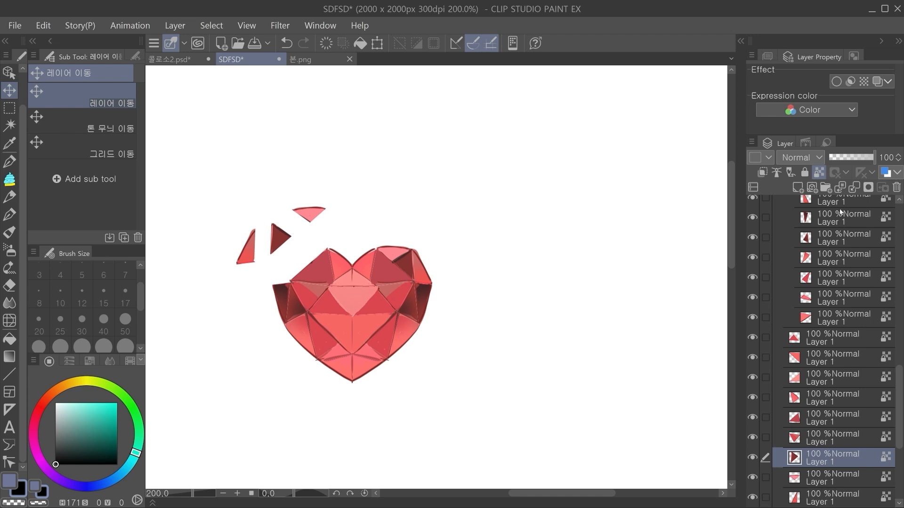
key("ctrl+z")
Step: Add a new raster layer at the top of the layer stack and switch to the G pen
left_click(795, 189)
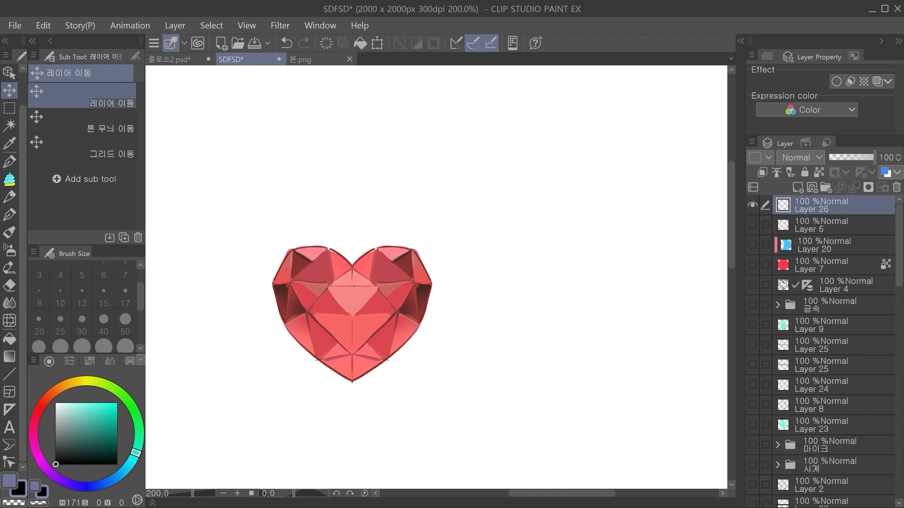
key("p")
Step: Sketch a wide, flat diamond-shaped gem outline with a horizontal dividing line to the right of the red heart gem
left_click_drag(594, 256, 468, 248)
mouse_move(436, 289)
left_mouse_down()
mouse_move(467, 261)
mouse_move(464, 269)
mouse_move(496, 280)
mouse_move(484, 285)
mouse_move(529, 266)
mouse_move(558, 282)
left_mouse_up()
key("ctrl+z")
left_click_drag(504, 284, 551, 284)
mouse_move(437, 287)
left_mouse_down()
mouse_move(479, 304)
mouse_move(500, 285)
left_mouse_up()
mouse_move(556, 284)
left_mouse_down()
mouse_move(495, 310)
mouse_move(472, 303)
mouse_move(503, 312)
left_mouse_up()
key("ctrl+z")
key("ctrl+z")
mouse_move(503, 313)
left_mouse_down()
mouse_move(532, 296)
mouse_move(519, 303)
left_mouse_up()
mouse_move(466, 269)
left_mouse_down()
mouse_move(499, 260)
mouse_move(527, 266)
mouse_move(498, 258)
left_mouse_up()
key("ctrl+z")
Step: Refine the upper edges of the flat gem sketch and mark a small curve on the red heart's center
key("ctrl+z")
mouse_move(571, 286)
left_mouse_down()
mouse_move(410, 246)
mouse_move(536, 305)
mouse_move(476, 220)
mouse_move(524, 269)
mouse_move(539, 267)
left_mouse_up()
key("ctrl+z")
key("ctrl+z")
key("ctrl+z")
key("ctrl+z")
key("ctrl+z")
key("ctrl+z")
key("ctrl+z")
mouse_move(500, 240)
left_mouse_down()
mouse_move(536, 240)
mouse_move(501, 244)
left_mouse_up()
left_click(567, 246, "alt")
key("ctrl+z")
key("ctrl+z")
key("ctrl+z")
left_click_drag(341, 281, 351, 279)
key("ctrl+z")
mouse_move(478, 238)
left_mouse_down()
mouse_move(495, 229)
mouse_move(526, 241)
left_mouse_up()
Step: Close the flat gem sketch's lower point and add short facet lines inside its upper and lower halves
key("ctrl+z")
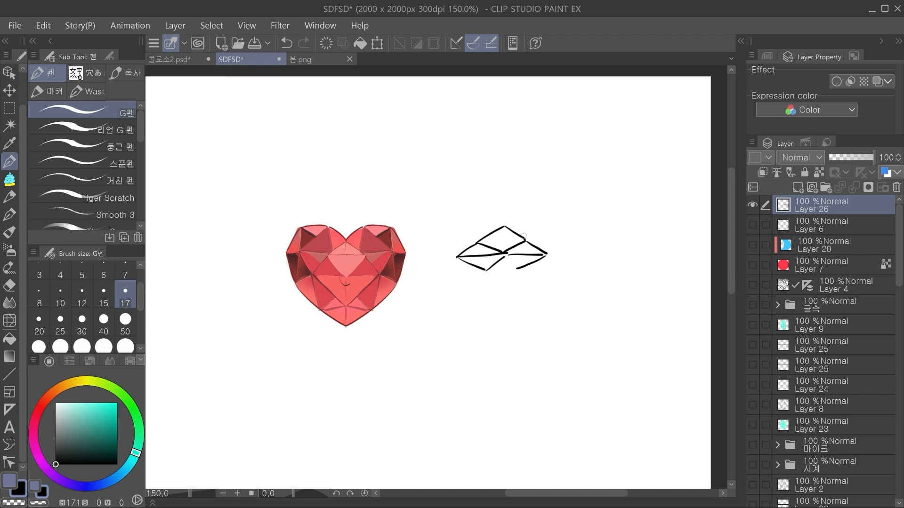
key("ctrl+z")
mouse_move(487, 272)
left_mouse_down()
mouse_move(504, 284)
mouse_move(519, 269)
mouse_move(500, 286)
left_mouse_up()
scroll(495, 279, "up", 1)
left_click_drag(467, 252, 474, 279)
left_click_drag(519, 249, 523, 262)
mouse_move(520, 265)
left_mouse_down()
mouse_move(497, 277)
mouse_move(508, 277)
mouse_move(499, 288)
left_mouse_up()
key("ctrl+z")
mouse_move(475, 282)
left_mouse_down()
mouse_move(488, 290)
mouse_move(512, 280)
left_mouse_up()
key("ctrl+z")
mouse_move(476, 253)
left_mouse_down()
mouse_move(509, 245)
mouse_move(497, 245)
left_mouse_up()
key("ctrl+z")
left_click_drag(477, 254, 506, 252)
key("ctrl+z")
mouse_move(487, 336)
left_mouse_down()
mouse_move(492, 319)
mouse_move(478, 323)
left_mouse_up()
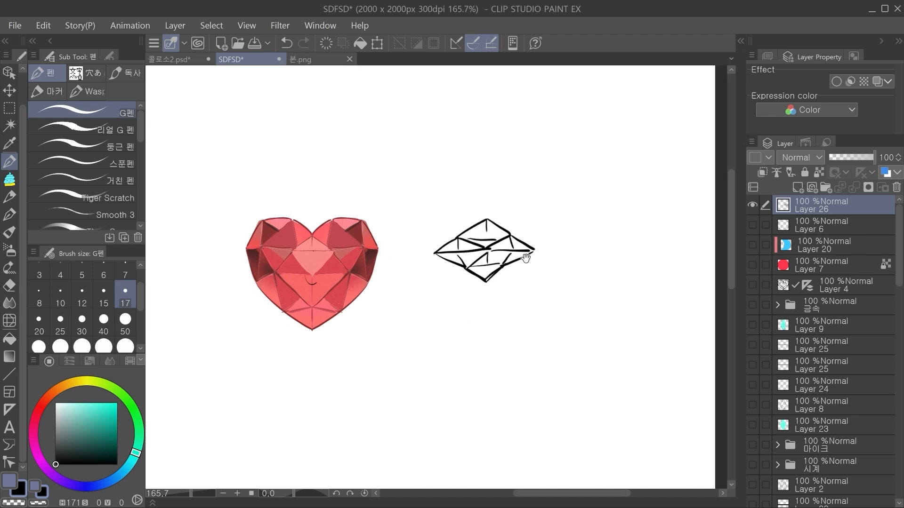
left_click_drag(503, 236, 499, 247)
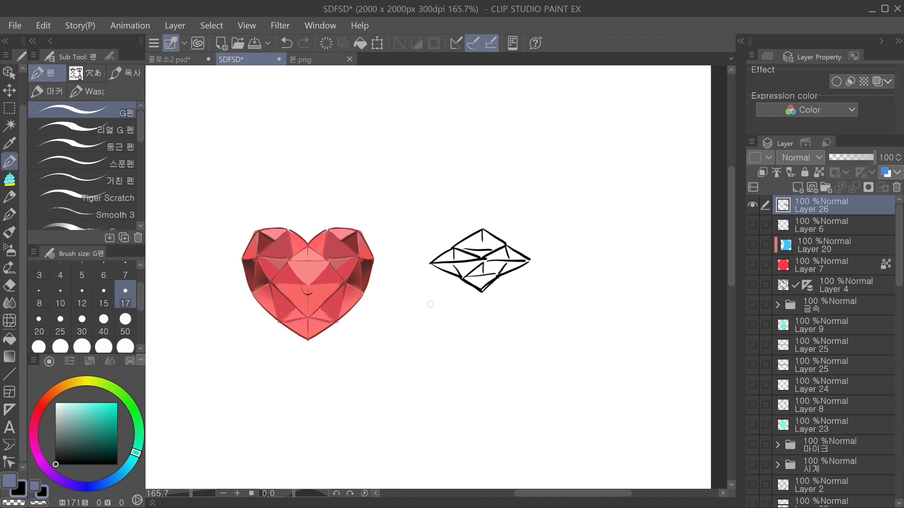
Step: Sketch the angular outline of a heart gem turned to the side, below the flat gem sketch
mouse_move(428, 307)
left_mouse_down()
mouse_move(468, 202)
mouse_move(466, 322)
left_mouse_up()
key("ctrl+z")
mouse_move(461, 283)
left_mouse_down()
mouse_move(425, 250)
mouse_move(451, 245)
left_mouse_up()
mouse_move(383, 275)
left_mouse_down()
mouse_move(382, 237)
mouse_move(401, 257)
left_mouse_up()
mouse_move(368, 254)
left_mouse_down()
mouse_move(359, 269)
mouse_move(424, 290)
left_mouse_up()
mouse_move(359, 276)
left_mouse_down()
mouse_move(362, 318)
mouse_move(404, 358)
left_mouse_up()
left_click_drag(424, 299, 409, 348)
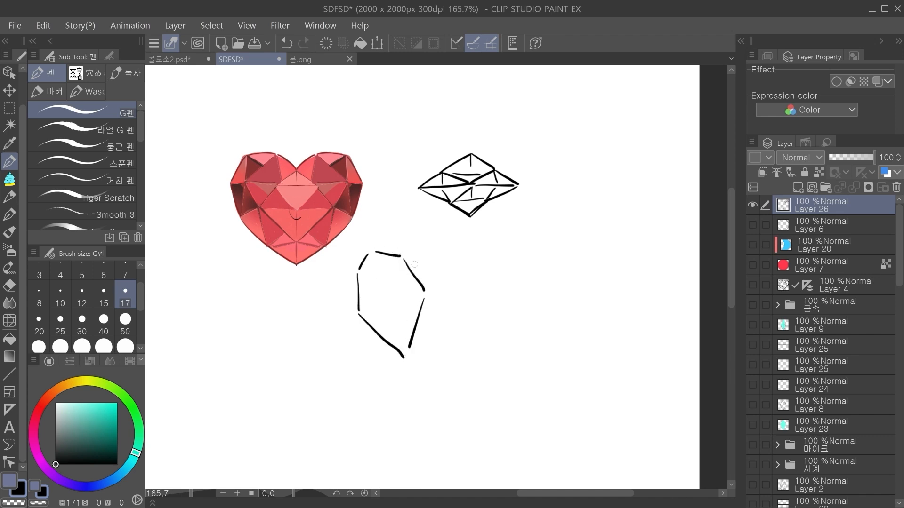
Step: Add narrow side faces for thickness and a horizontal dividing line to the turned heart gem sketch
key("ctrl+z")
left_click_drag(402, 255, 418, 249)
mouse_move(418, 249)
left_mouse_down()
mouse_move(433, 281)
mouse_move(409, 360)
left_mouse_up()
key("ctrl+z")
mouse_move(359, 300)
left_mouse_down()
mouse_move(437, 286)
mouse_move(417, 278)
left_mouse_up()
key("ctrl+z")
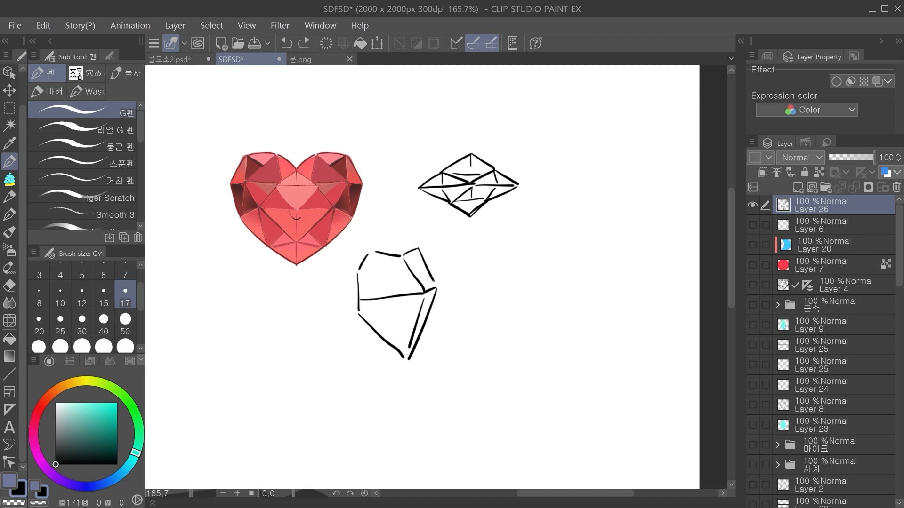
Step: Circle the turned gem sketch's middle and start a curved outline beside it, then undo both
mouse_move(396, 312)
left_mouse_down()
mouse_move(427, 318)
mouse_move(381, 321)
left_mouse_up()
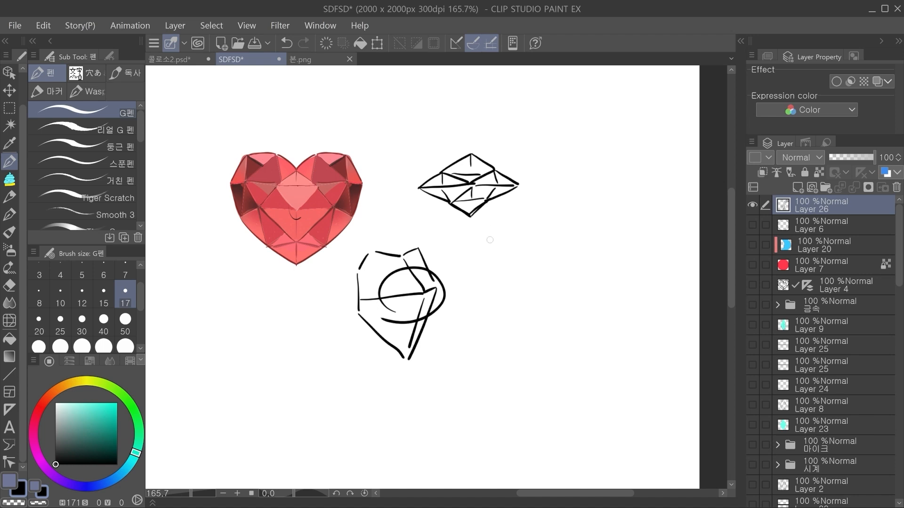
key("ctrl+z")
mouse_move(470, 279)
left_mouse_down()
mouse_move(525, 253)
mouse_move(545, 291)
left_mouse_up()
key("ctrl+z")
key("ctrl+z")
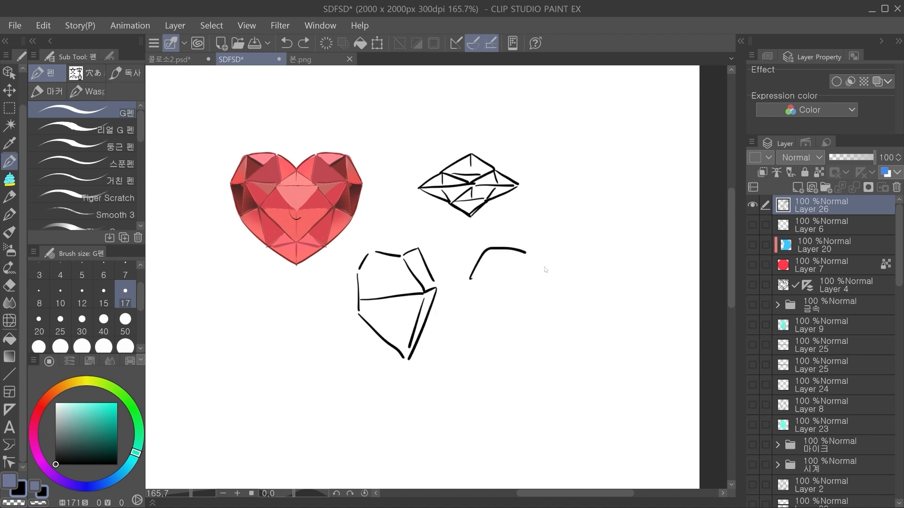
left_click_drag(462, 306, 473, 358)
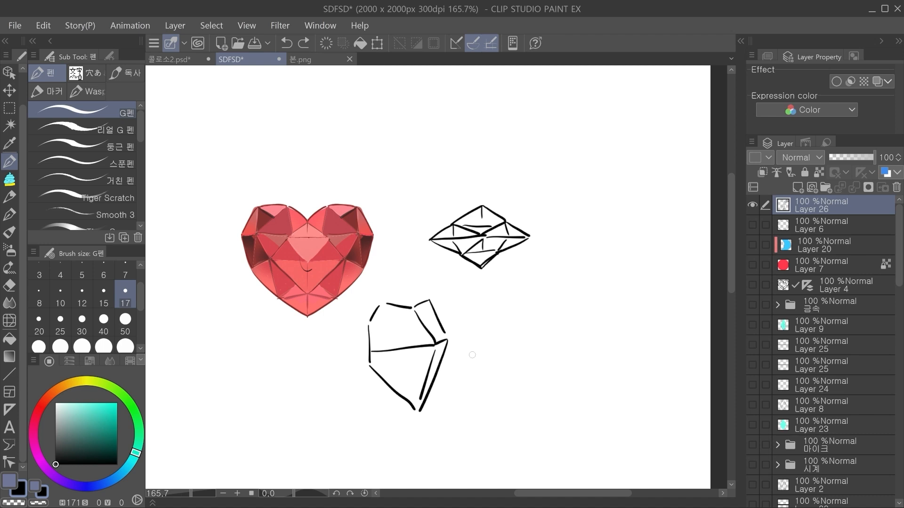
Step: Circle the flat gem sketch and the turned gem sketch, then undo both circles
mouse_move(434, 283)
left_mouse_down()
mouse_move(454, 183)
mouse_move(483, 284)
left_mouse_up()
left_click_drag(337, 324, 398, 418)
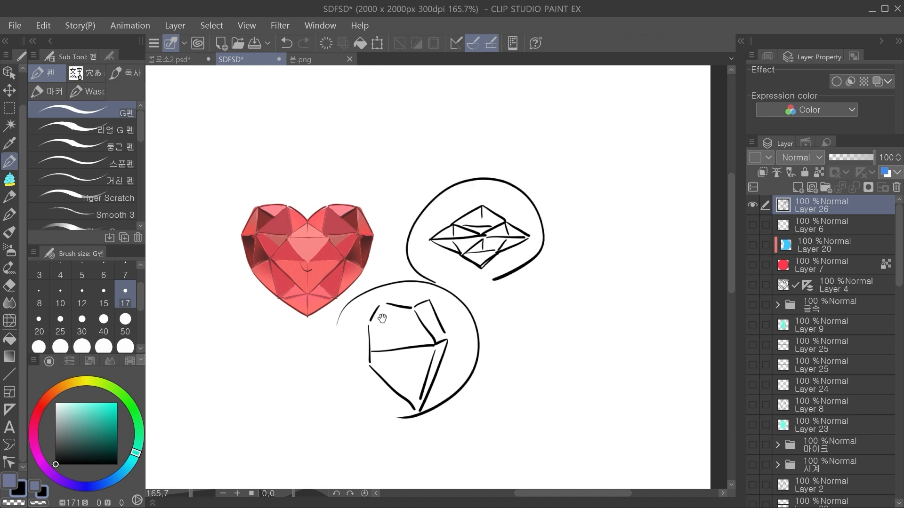
key("ctrl+z")
key("ctrl+z")
Step: Mark facet edges on the red heart gem's upper-left lobe, then undo the marks
scroll(297, 270, "up", 3)
left_click_drag(286, 244, 303, 252)
mouse_move(269, 247)
left_mouse_down()
mouse_move(292, 260)
mouse_move(269, 240)
mouse_move(272, 282)
mouse_move(269, 247)
left_mouse_up()
key("ctrl+z")
key("ctrl+z")
Step: Sketch a small group of connected polygonal facets above the red heart gem
key("ctrl+z")
left_click_drag(310, 154, 308, 159)
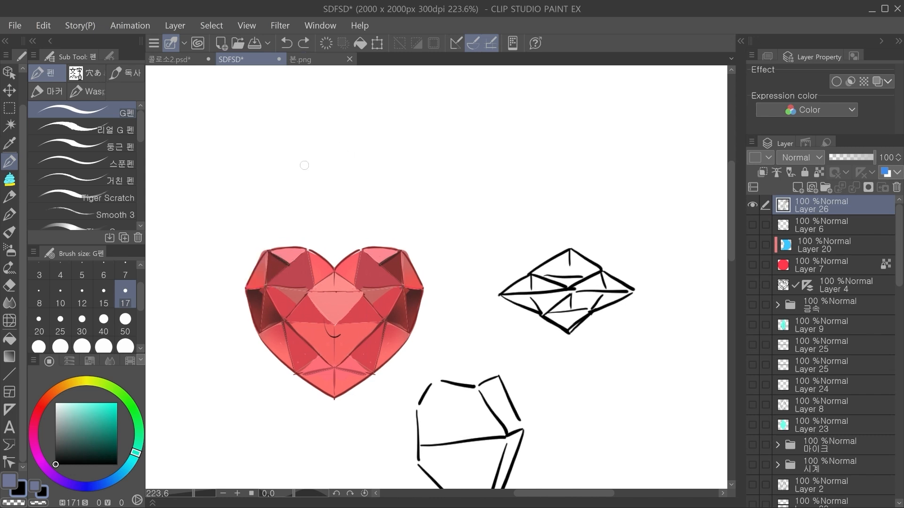
mouse_move(248, 282)
left_mouse_down()
mouse_move(280, 244)
mouse_move(273, 275)
mouse_move(280, 253)
left_mouse_up()
Step: Try further facet lines on the small sketch above the red heart gem and undo them
key("ctrl+z")
key("ctrl+z")
left_click_drag(328, 139, 357, 132)
mouse_move(357, 132)
left_mouse_down()
mouse_move(376, 148)
mouse_move(316, 160)
left_mouse_up()
key("ctrl+z")
left_click_drag(315, 165, 348, 176)
left_click_drag(356, 156, 349, 175)
left_click_drag(380, 148, 378, 174)
mouse_move(350, 180)
left_mouse_down()
mouse_move(377, 176)
mouse_move(340, 194)
left_mouse_up()
left_click_drag(314, 164, 299, 187)
left_click_drag(300, 189, 382, 197)
scroll(497, 257, "down", 1)
left_click_drag(506, 330, 470, 311)
key("ctrl+z")
key("ctrl+z")
key("ctrl+z")
key("ctrl+z")
left_click_drag(300, 161, 306, 189)
left_click_drag(308, 193, 335, 174)
Step: Undo all the pen sketches around the red heart gem until only the gem is left
key("ctrl+z")
key("ctrl+z")
key("ctrl+z")
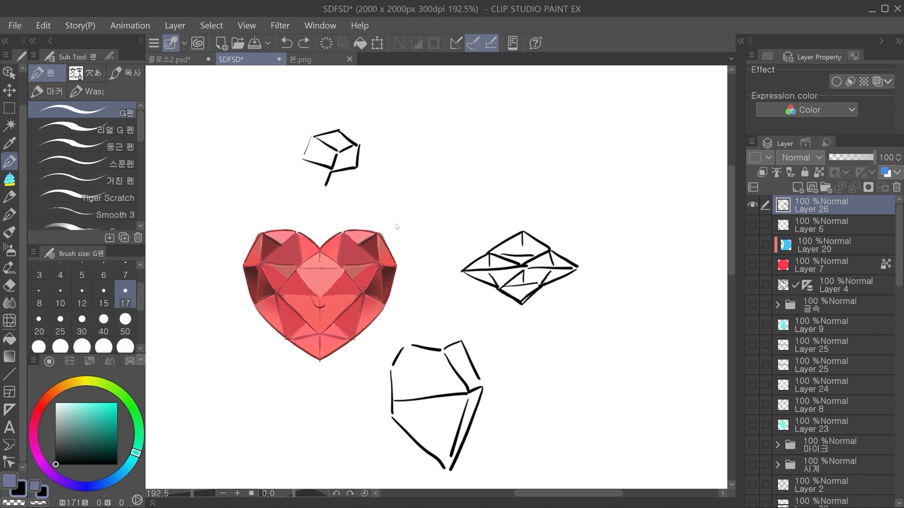
key("ctrl+z")
key("ctrl+z")
key("ctrl+z")
key("ctrl+z")
key("ctrl+z")
key("ctrl+z")
key("ctrl+z")
key("ctrl+z")
key("ctrl+z")
key("ctrl+z")
key("ctrl+z")
key("ctrl+z")
key("ctrl+z")
key("ctrl+z")
key("ctrl+z")
key("ctrl+z")
key("ctrl+z")
key("ctrl+z")
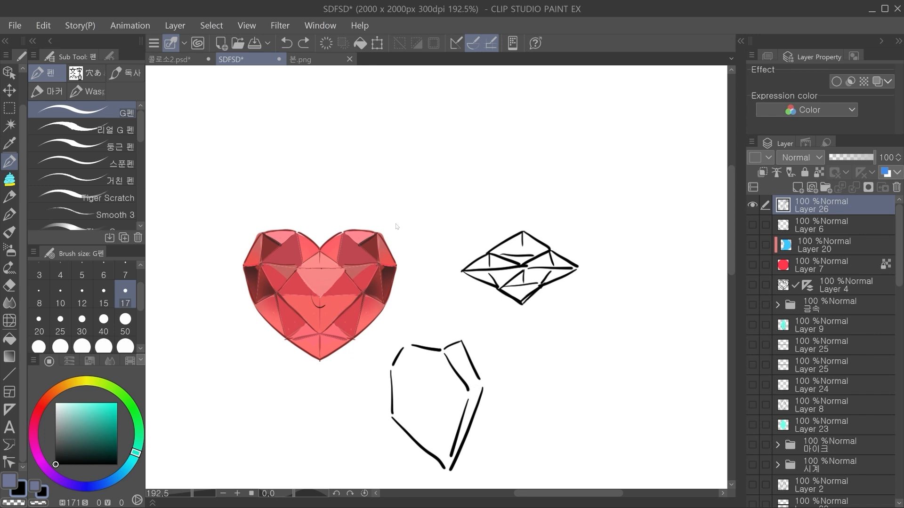
key("ctrl+z")
key("ctrl+z")
key("ctrl+z")
key("ctrl+z")
key("ctrl+z")
key("ctrl+z")
key("ctrl+z")
key("ctrl+z")
key("ctrl+z")
key("ctrl+z")
key("ctrl+z")
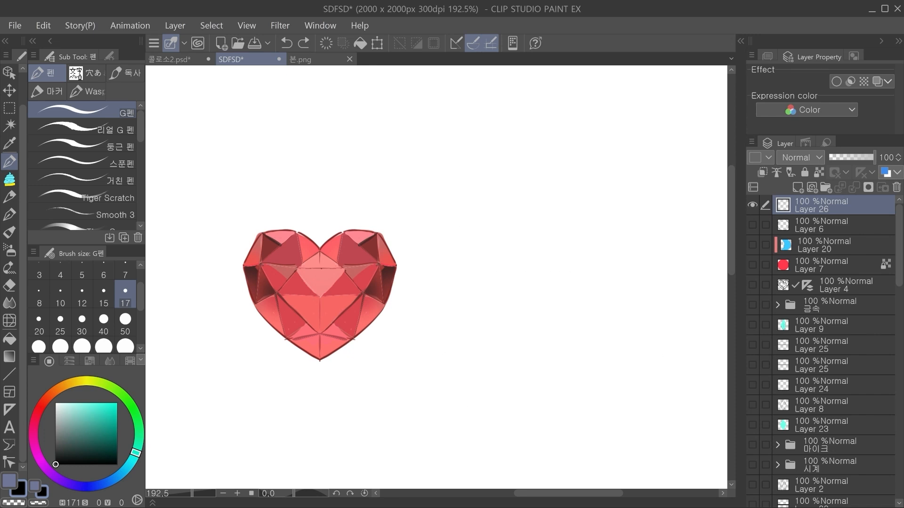
Step: Pick the dark facet layer in the red heart's upper-left lobe and try to move it
left_click_drag(362, 283, 361, 230)
scroll(832, 339, "down", 8)
scroll(849, 369, "up", 5)
left_click(813, 313)
left_click(282, 201, "ctrl+shift")
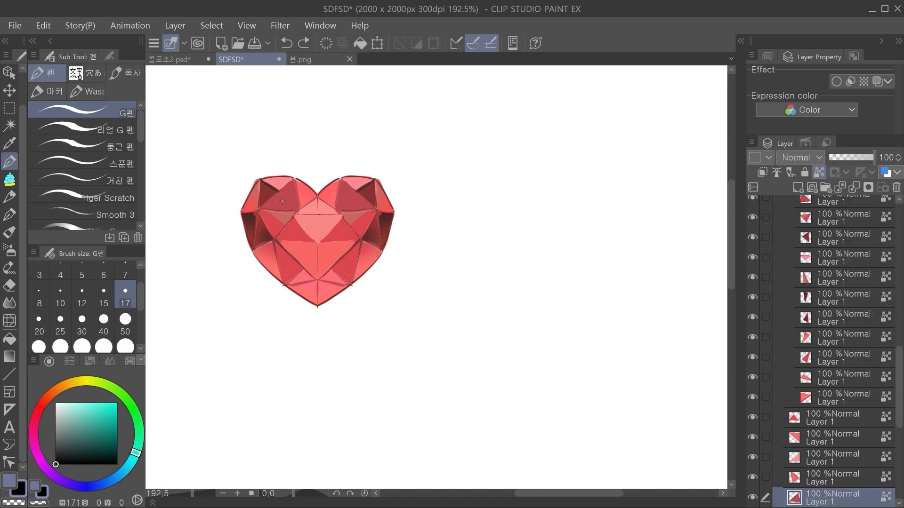
key("k")
left_click_drag(300, 260, 273, 251)
key("ctrl+z")
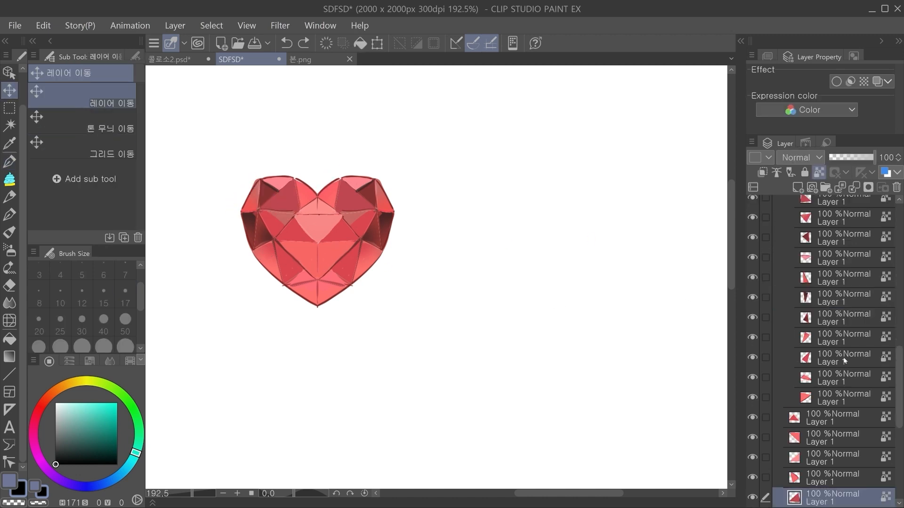
Step: Show Folder 4's narrow rotated red heart gem and hide Folder 1
scroll(842, 330, "up", 5)
left_click(816, 259)
left_click(752, 258)
left_click_drag(509, 296, 498, 328)
left_click(753, 278)
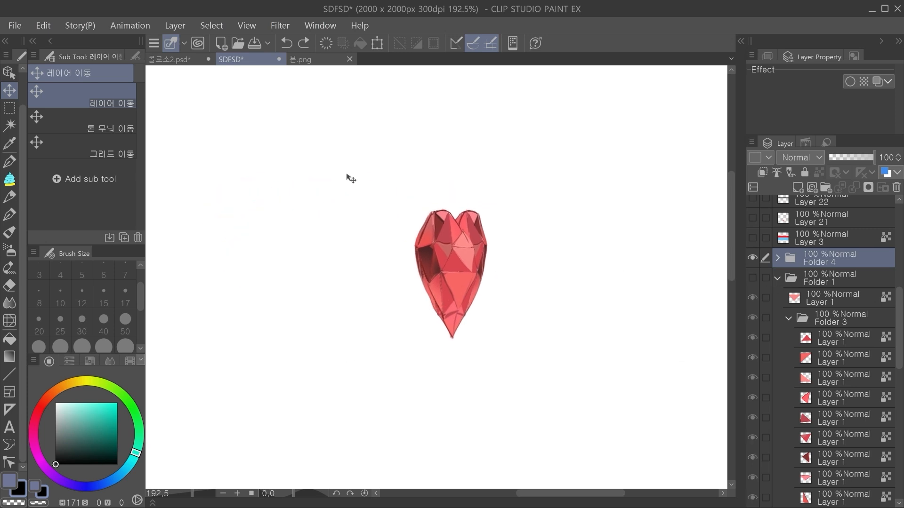
left_click_drag(489, 277, 434, 275)
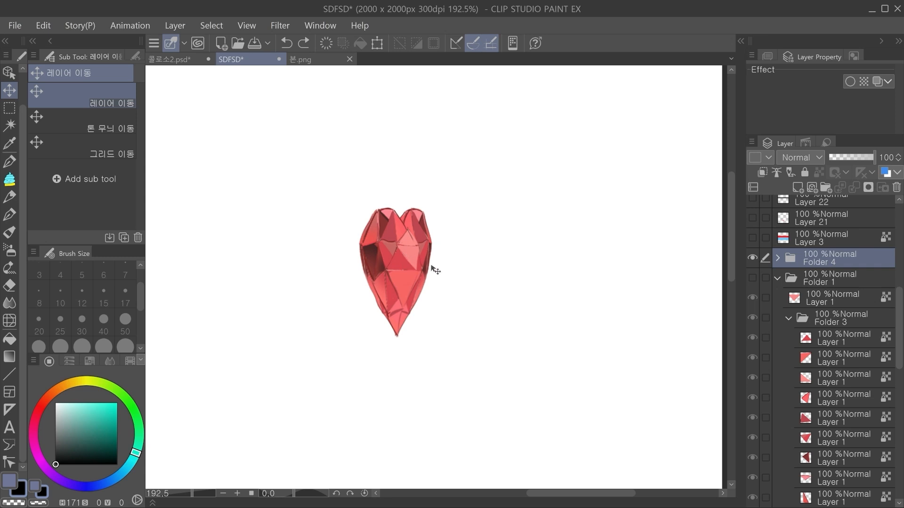
Step: Transform the rotated heart's upper central facet by pulling its lower-left corner slightly outward, and apply the change
scroll(446, 261, "up", 2)
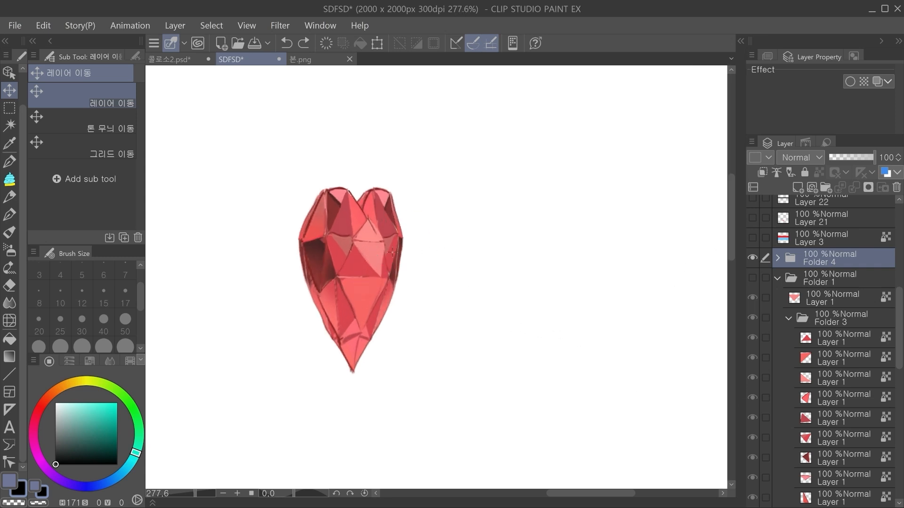
left_click(387, 262, "ctrl+shift")
key("ctrl+t")
left_click_drag(391, 277, 391, 278)
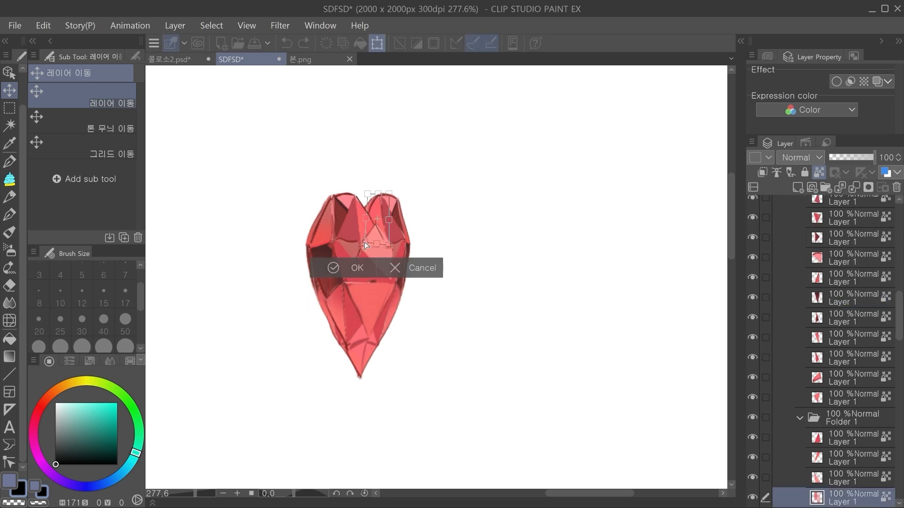
left_click_drag(366, 244, 358, 243)
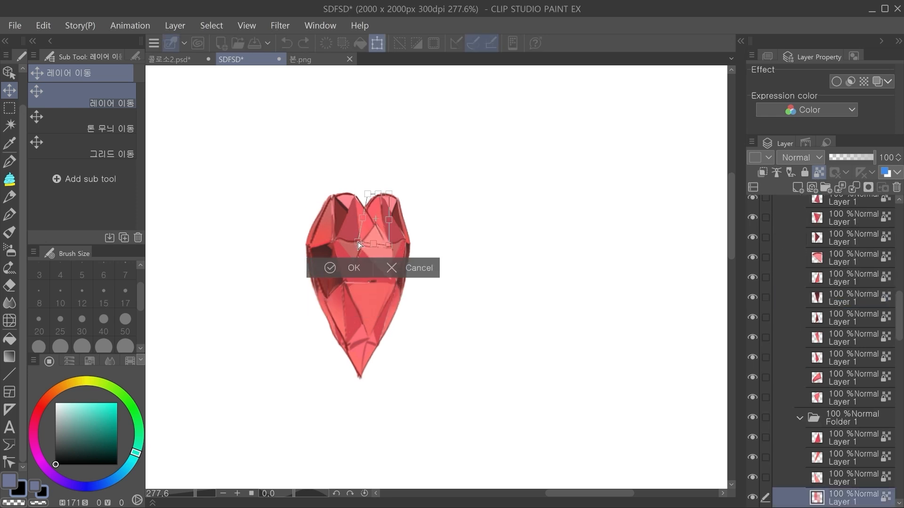
left_click(353, 269)
left_click_drag(374, 276, 390, 278)
left_click_drag(334, 278, 334, 265)
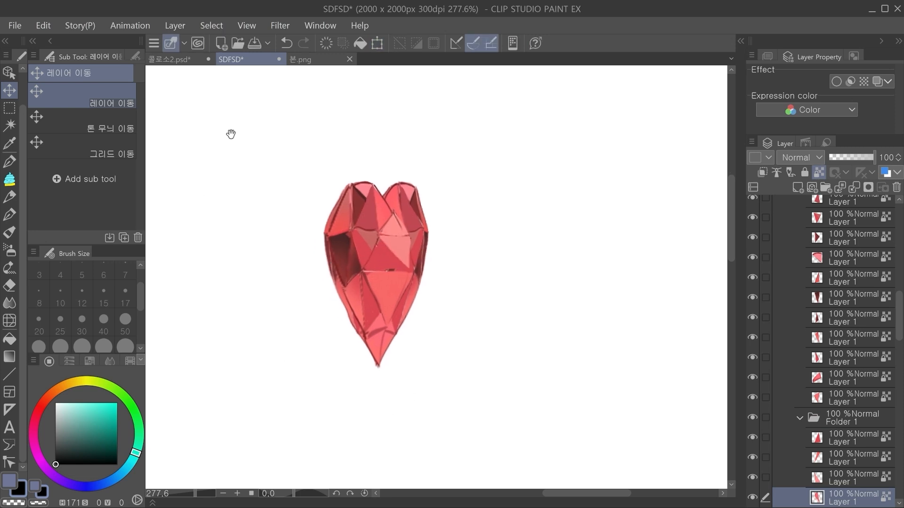
Step: Show Folder 5's rotated blue heart gem alongside the rotated red one
left_click_drag(541, 285, 512, 284)
scroll(335, 240, "down", 1)
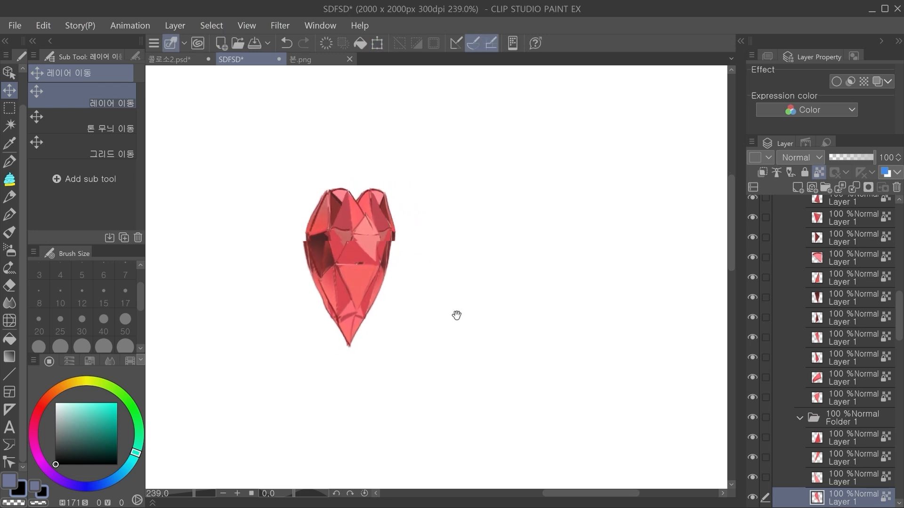
scroll(410, 175, "down", 2)
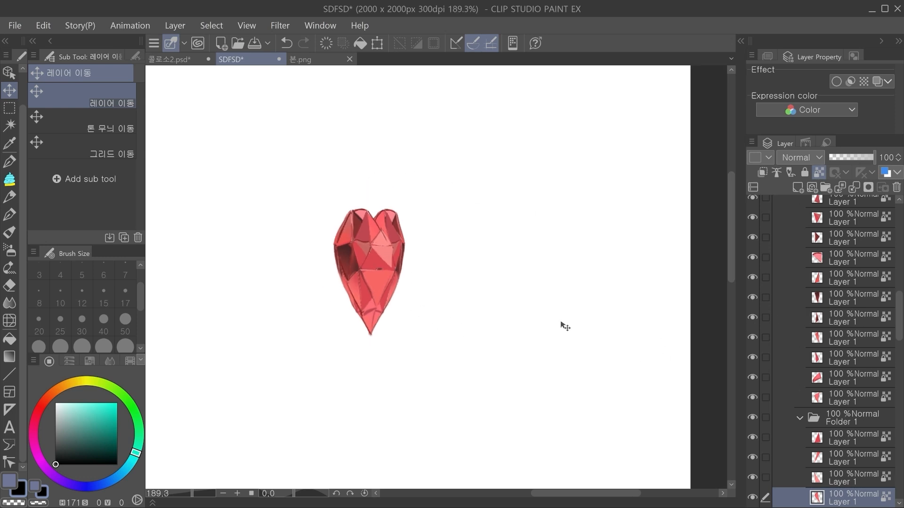
left_click_drag(461, 283, 450, 300)
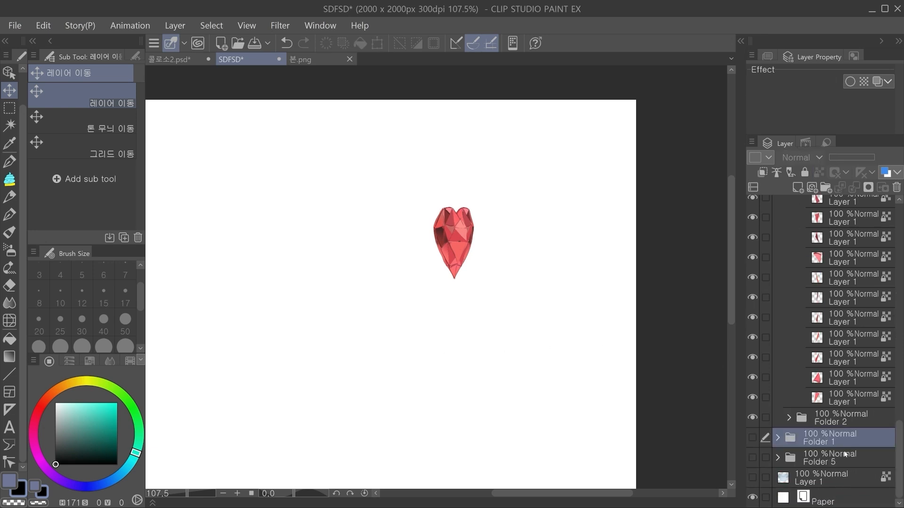
left_click(846, 454)
left_click(754, 458)
left_click_drag(256, 230, 266, 232)
left_click_drag(265, 231, 341, 246)
Step: Show the Layer 1 just above the paper to compare the front-facing blue heart with the rotated gems
left_click(822, 478)
left_click(754, 478)
left_click_drag(468, 361, 398, 314)
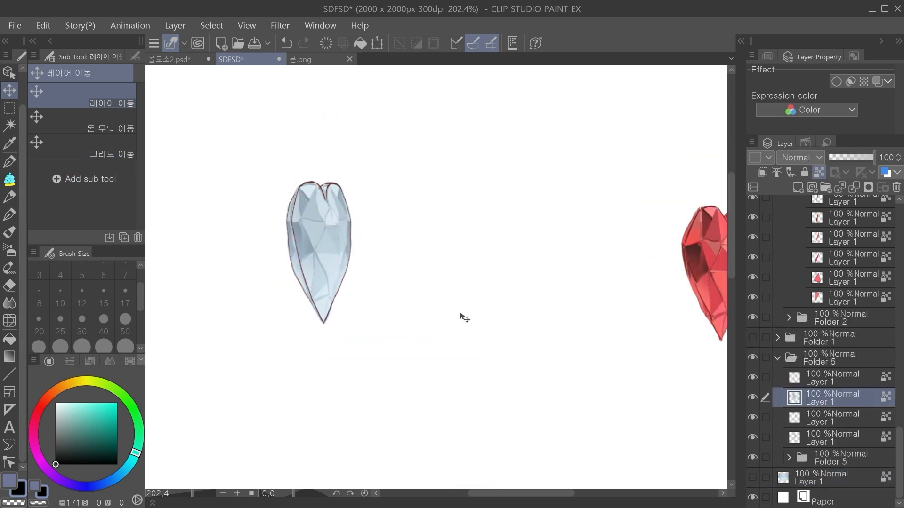
Step: Pull the facet and detail layers of the rotated blue heart in Folder 5 apart, then undo the moves
left_click_drag(464, 315, 555, 329)
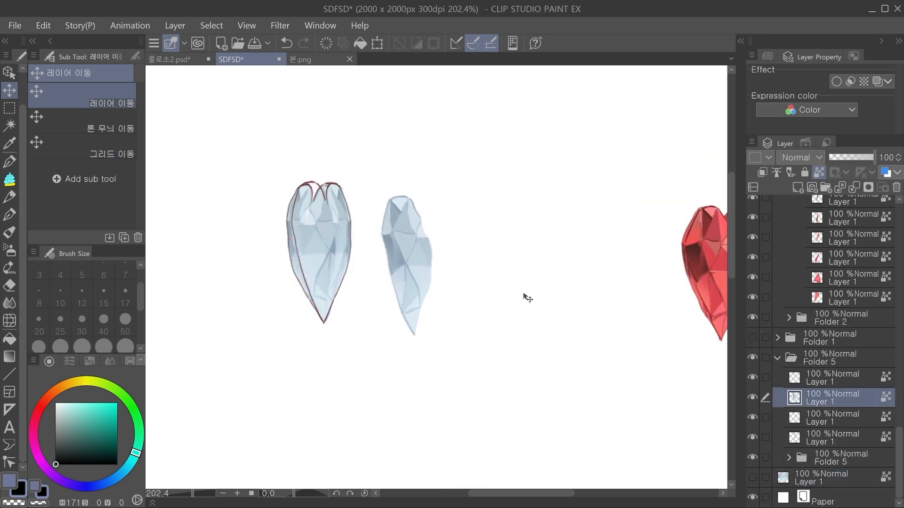
left_click(343, 231, "ctrl+shift")
left_click_drag(516, 294, 618, 307)
left_click_drag(473, 310, 569, 300)
left_click(280, 193, "ctrl+shift")
left_click(308, 198, "ctrl+shift")
mouse_move(476, 282)
left_mouse_down()
mouse_move(599, 295)
mouse_move(576, 287)
left_mouse_up()
key("ctrl+z")
key("ctrl+z")
key("ctrl+z")
key("ctrl+z")
scroll(277, 274, "down", 2)
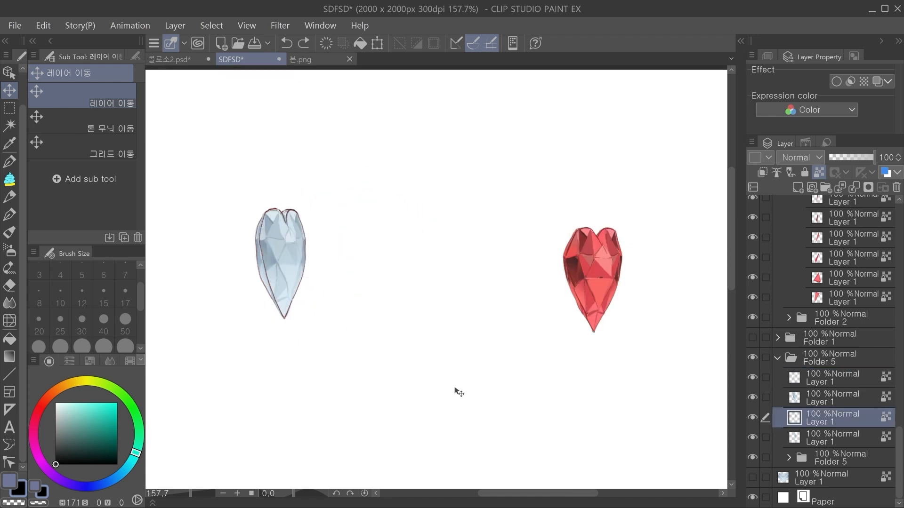
left_click_drag(486, 375, 457, 373)
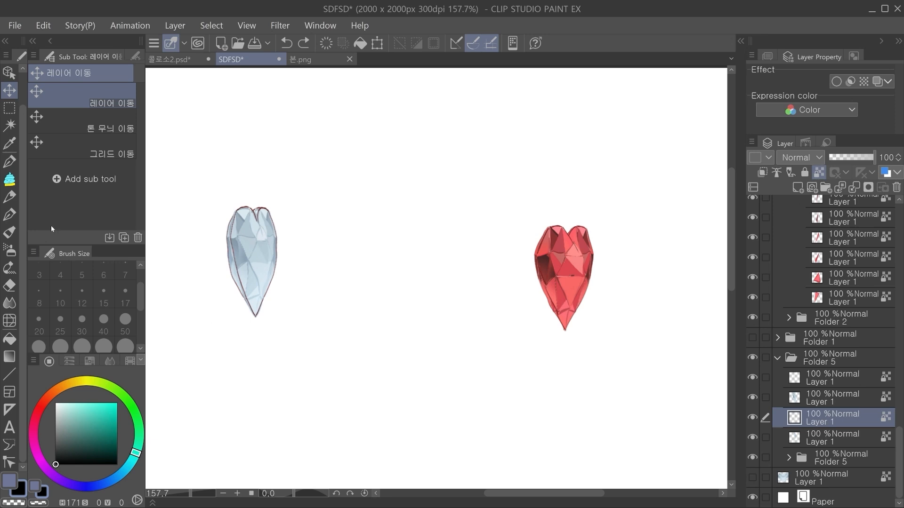
Step: Move the rotated blue heart of Folder 5 right beside the rotated red heart
left_click(828, 357)
left_click_drag(325, 306, 518, 315)
scroll(517, 315, "up", 1)
left_click_drag(579, 384, 416, 371)
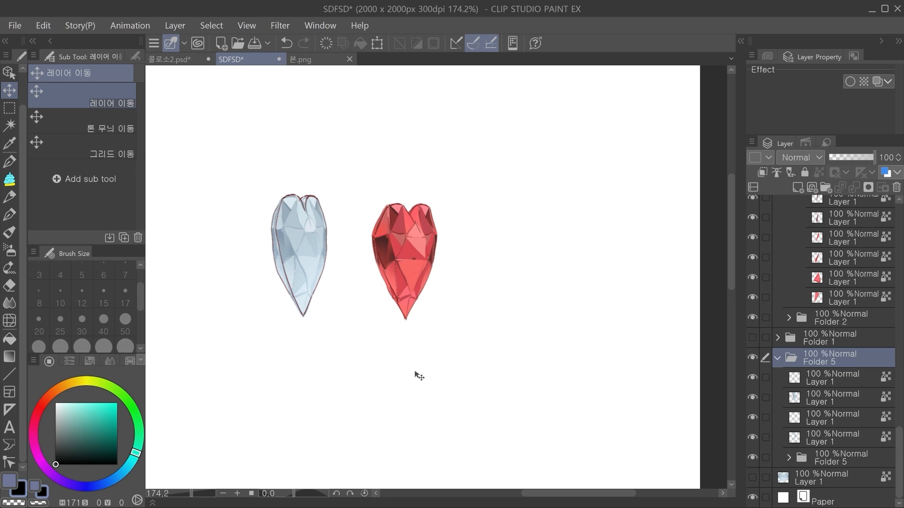
Step: Move the rotated blue heart's facet layer aside, try reshaping its right edge with Liquify, and undo the changes
left_click_drag(419, 376, 263, 345)
key("ctrl+z")
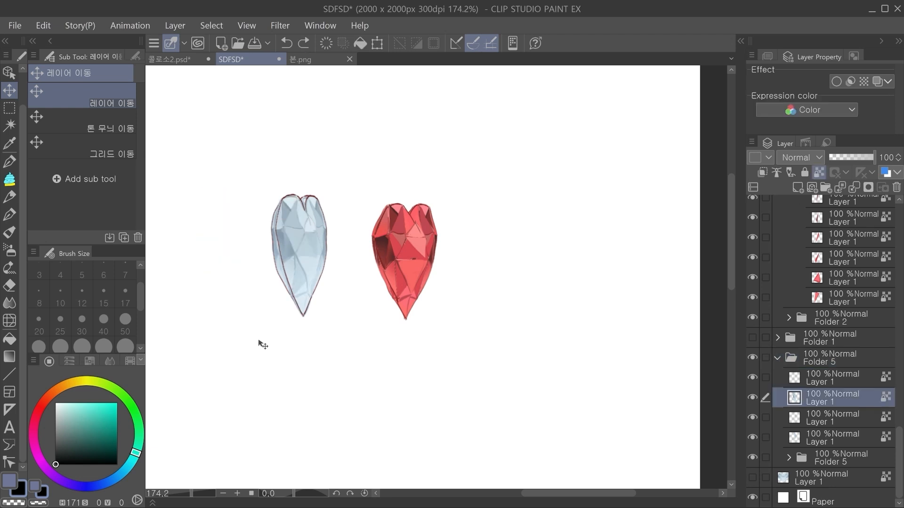
left_click_drag(262, 345, 291, 350)
scroll(302, 316, "up", 4)
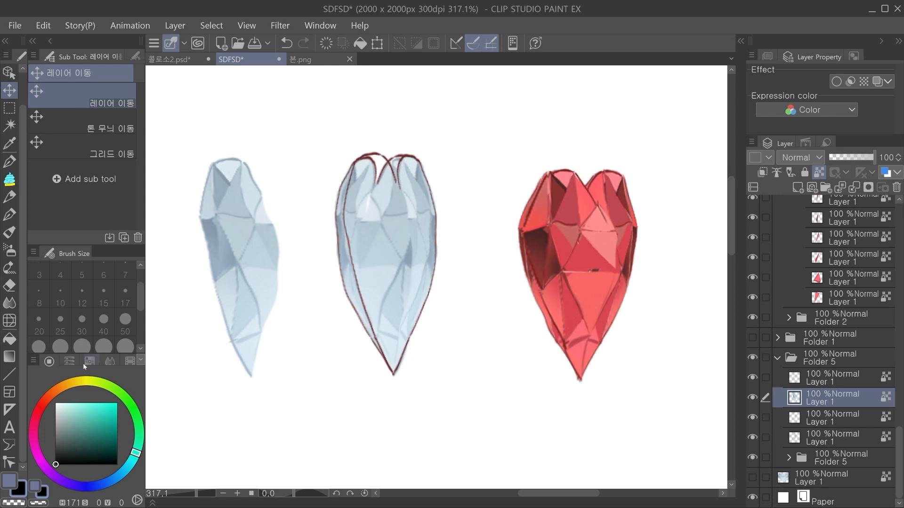
left_click(9, 320)
mouse_move(219, 310)
left_mouse_down()
mouse_move(218, 284)
mouse_move(225, 376)
mouse_move(243, 373)
mouse_move(243, 299)
mouse_move(187, 261)
left_mouse_up()
mouse_move(254, 193)
left_mouse_down()
mouse_move(263, 202)
mouse_move(252, 183)
mouse_move(262, 211)
mouse_move(291, 236)
mouse_move(267, 271)
left_mouse_up()
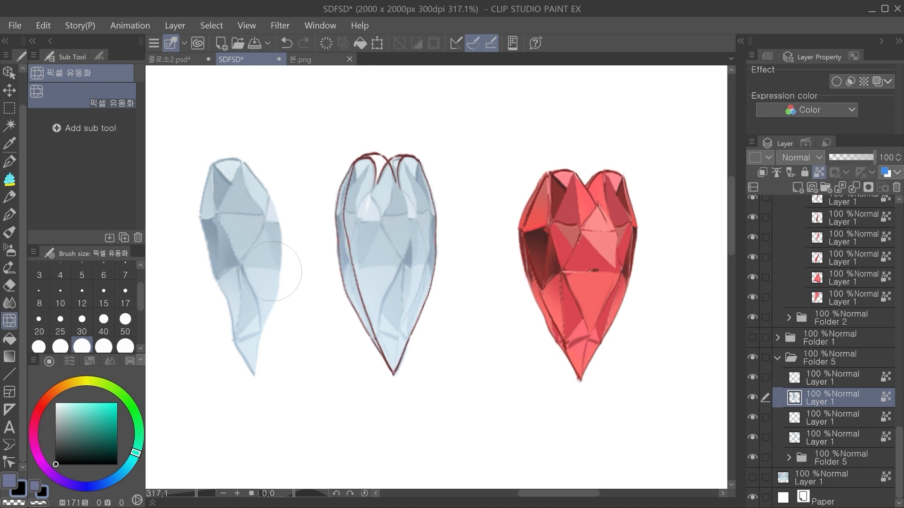
key("ctrl+z")
key("ctrl+z")
key("ctrl+z")
key("ctrl+z")
key("ctrl+z")
key("ctrl+z")
key("ctrl+z")
key("ctrl+z")
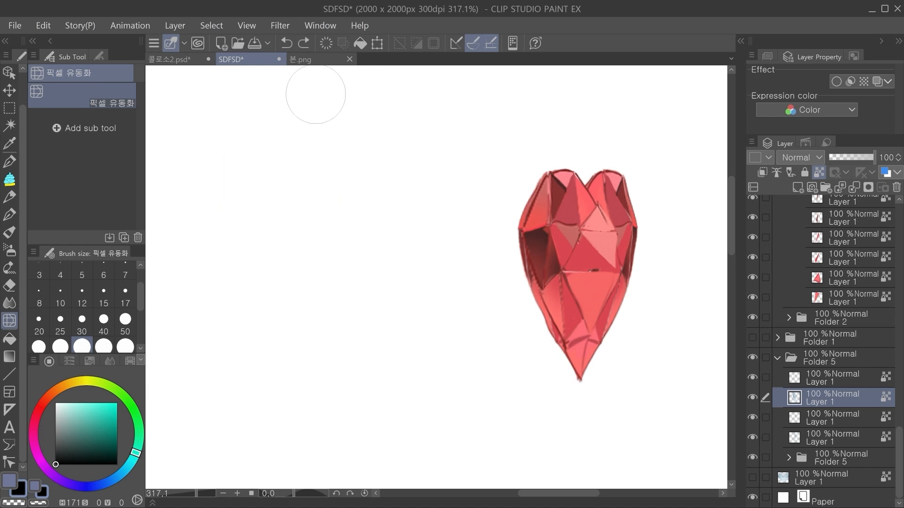
key("ctrl+y")
Step: Transform the upper-left facet of the rotated red heart by pulling its left edge slightly outward, and apply the change
mouse_move(617, 357)
left_mouse_down()
mouse_move(473, 329)
mouse_move(485, 335)
left_mouse_up()
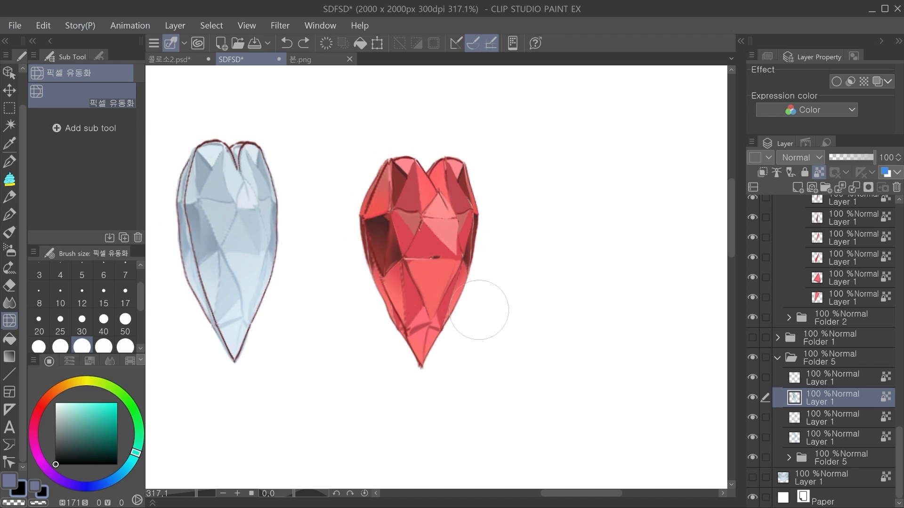
left_click_drag(416, 250, 429, 268)
left_click(394, 225, "ctrl+shift")
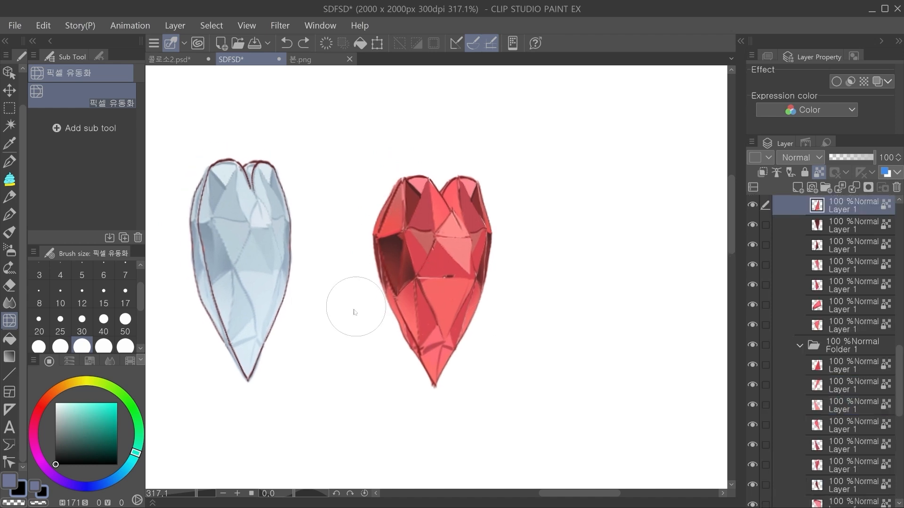
key("ctrl+t")
left_click_drag(381, 215, 373, 216)
key("Return")
mouse_move(520, 284)
left_mouse_down()
mouse_move(517, 373)
mouse_move(449, 279)
mouse_move(454, 284)
left_mouse_up()
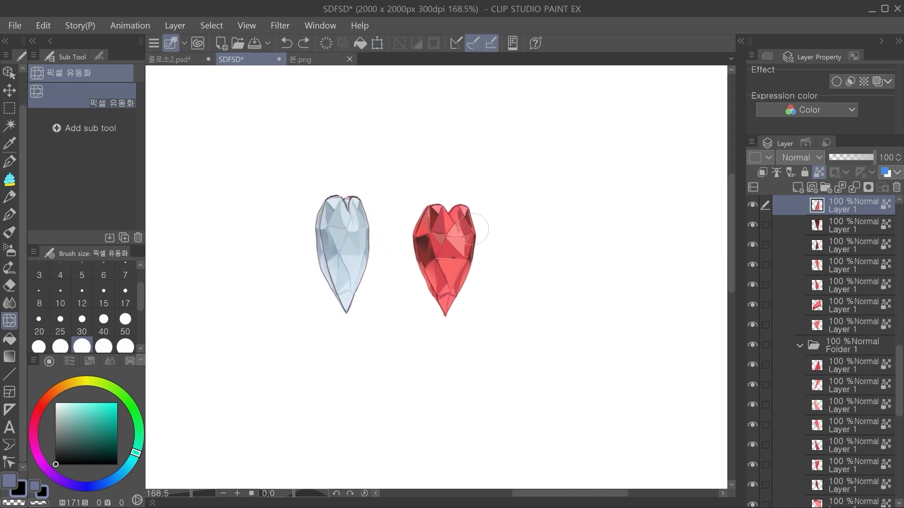
mouse_move(528, 267)
left_mouse_down()
mouse_move(509, 306)
mouse_move(431, 305)
left_mouse_up()
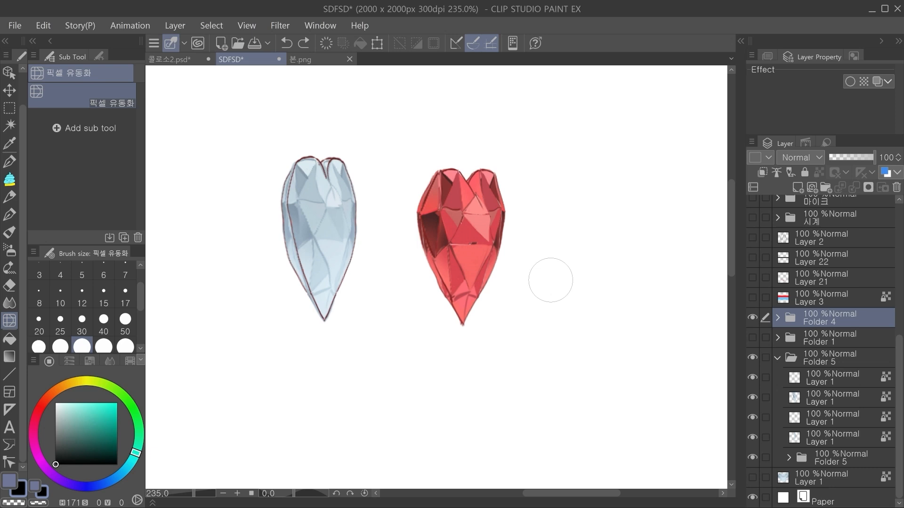
Step: Add a new layer among the rotated red heart's facet layers and fill a facet of its upper-right lobe pale pink
left_click(14, 90)
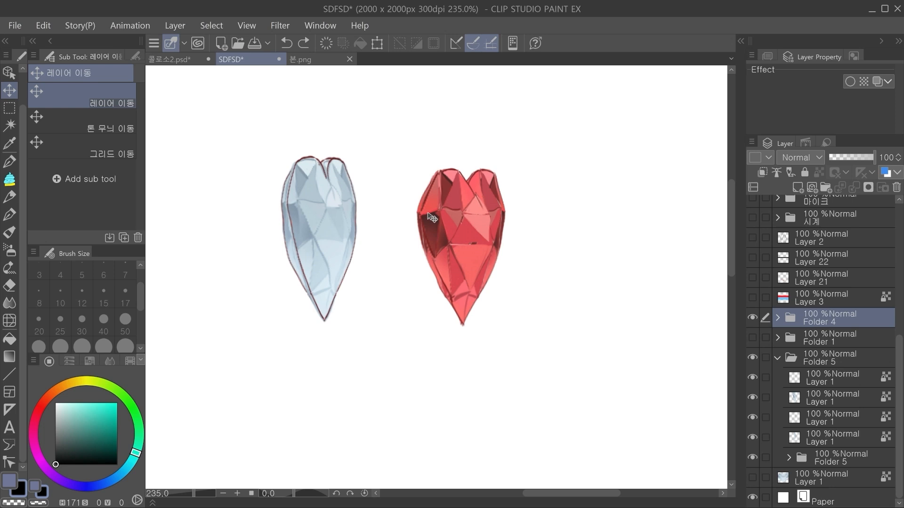
left_click_drag(486, 217, 478, 247)
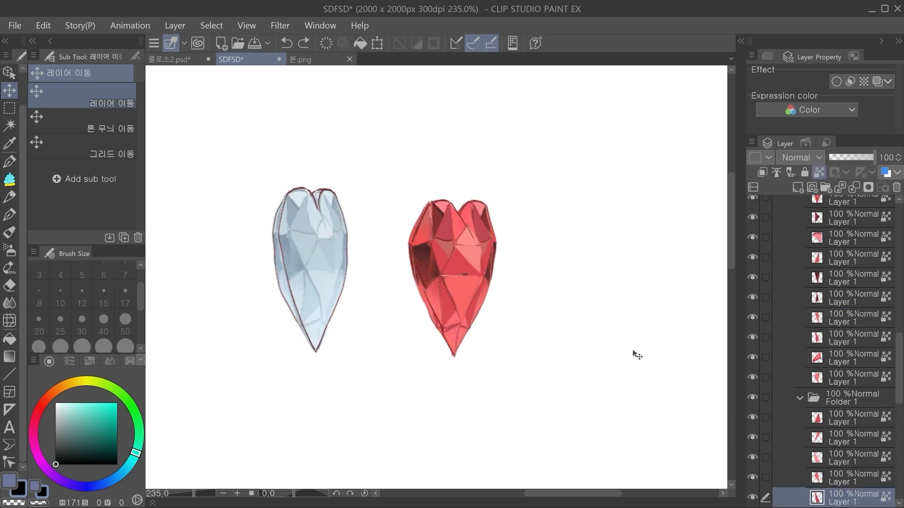
left_click(798, 188)
key("w")
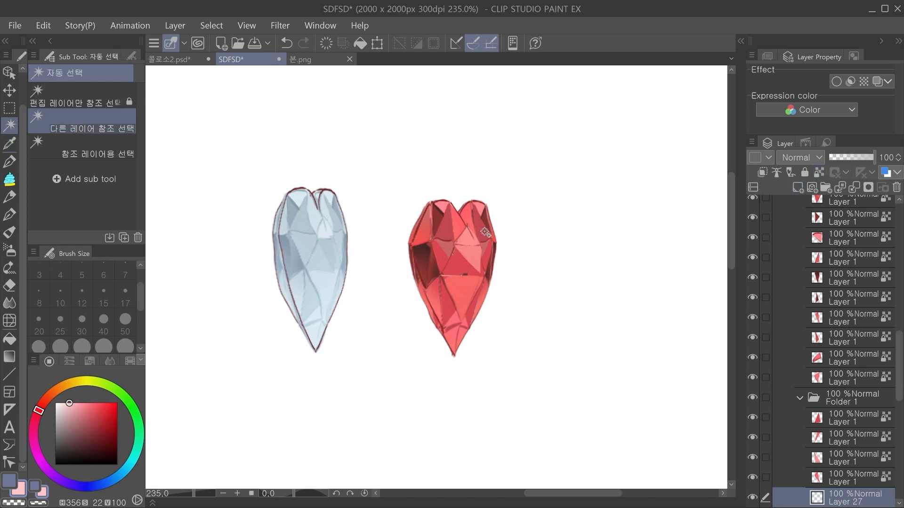
left_click(485, 232)
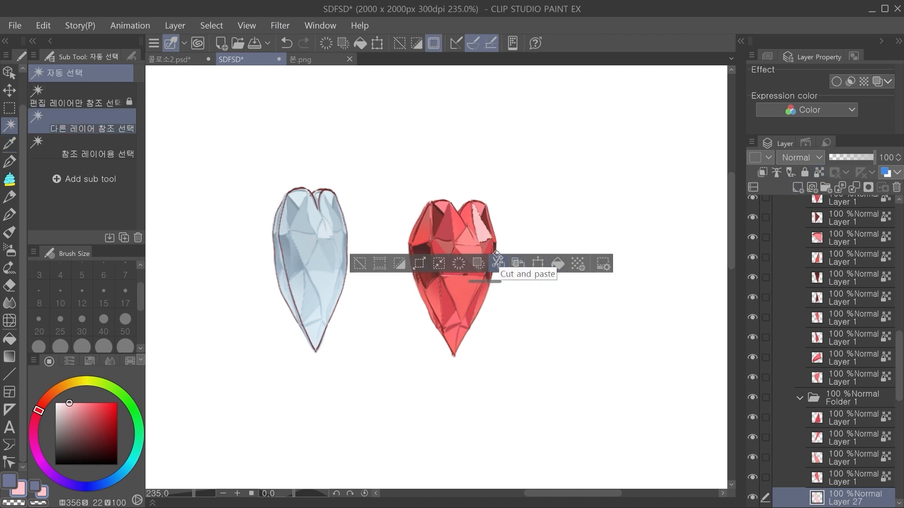
Step: Fill more facets along the rotated red heart's right side with pale pink on the same layer, and clear the selection
key("ctrl+d")
left_click(490, 253)
left_click(563, 292)
key("ctrl+d")
left_click(493, 266)
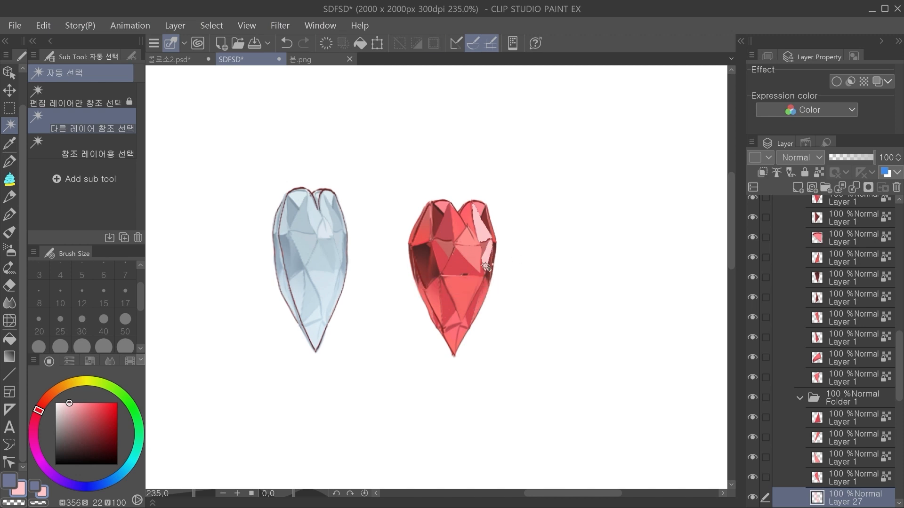
left_click(485, 209)
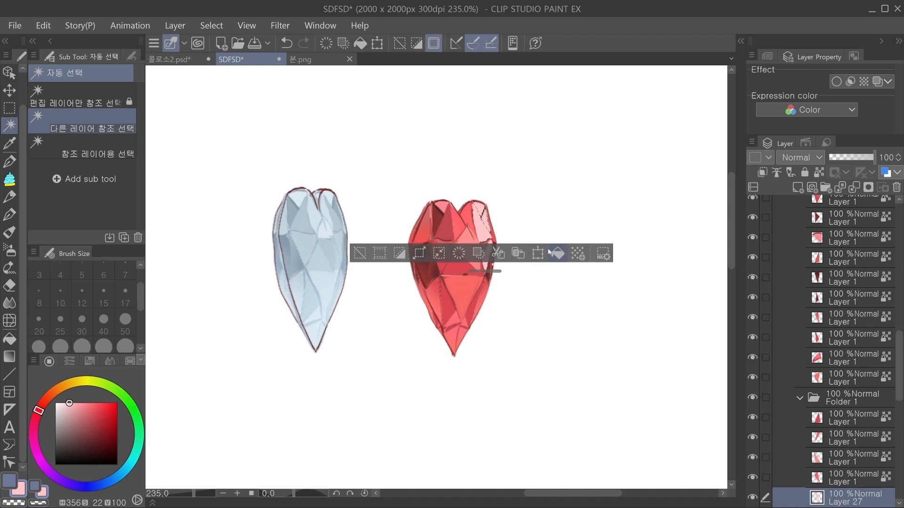
scroll(485, 288, "up", 2)
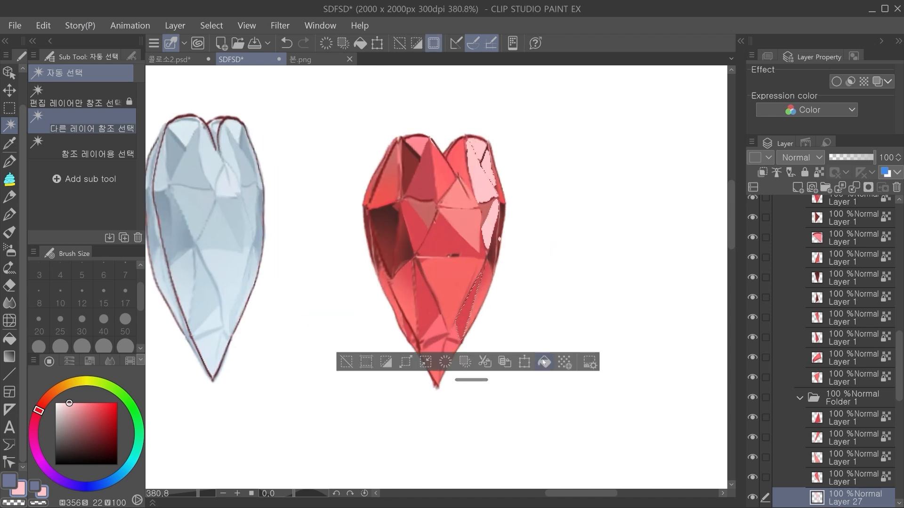
left_click(544, 361)
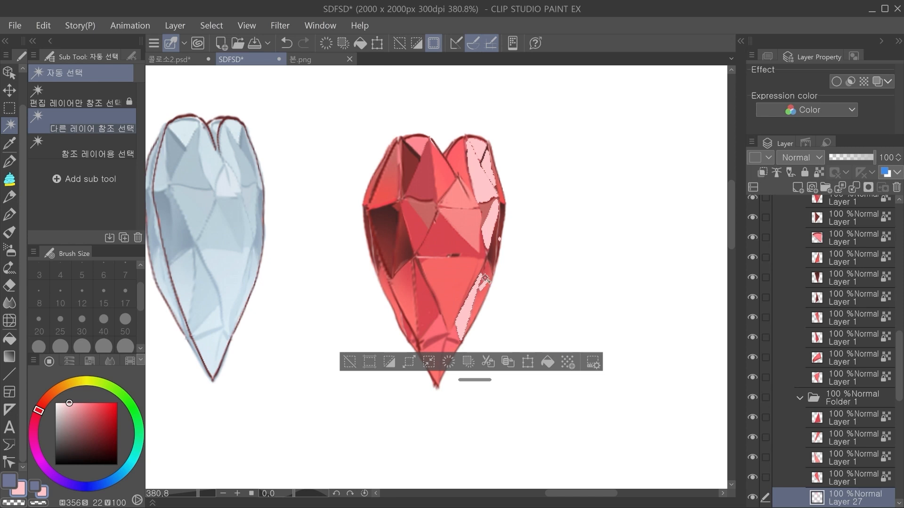
left_click(485, 282)
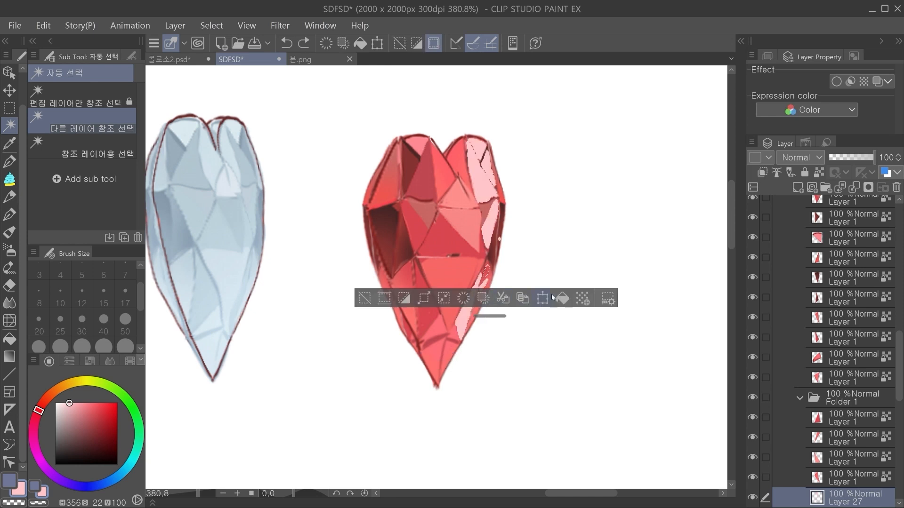
key("ctrl+d")
Step: Paint the facet beside the rotated red heart's lower tip pale pink with the G-pen
key("p")
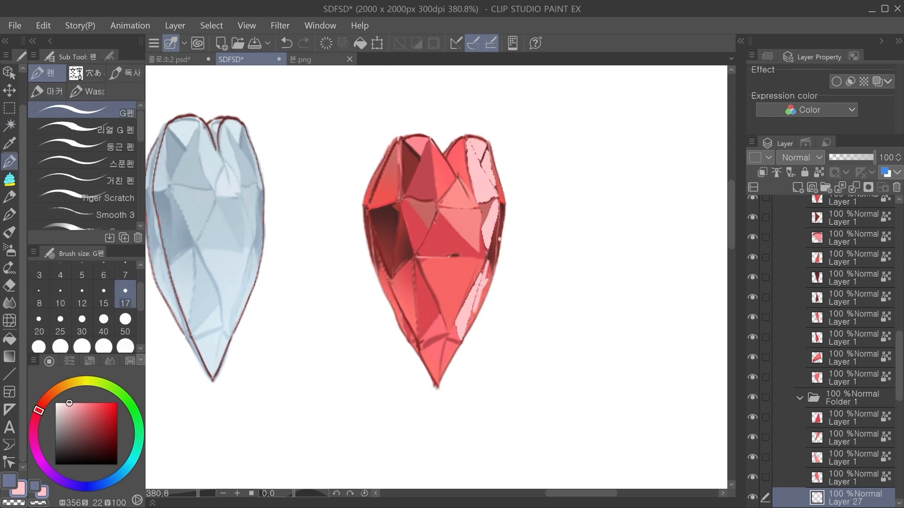
left_click_drag(455, 333, 459, 329)
mouse_move(448, 342)
left_mouse_down()
mouse_move(440, 372)
mouse_move(448, 343)
mouse_move(444, 373)
mouse_move(449, 349)
left_mouse_up()
key("space")
left_click_drag(499, 225, 464, 259)
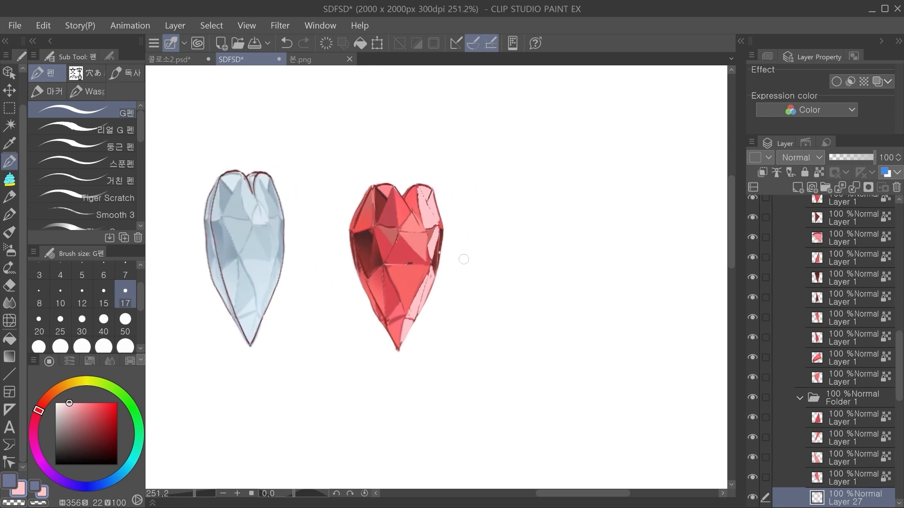
Step: Try pen strokes across the rotated blue heart to illustrate the light direction, undoing them each time
mouse_move(243, 251)
left_mouse_down()
mouse_move(289, 245)
mouse_move(296, 183)
left_mouse_up()
key("ctrl+z")
mouse_move(237, 303)
left_mouse_down()
mouse_move(229, 234)
mouse_move(314, 200)
left_mouse_up()
key("ctrl+z")
left_click_drag(383, 350, 353, 344)
left_click_drag(261, 200, 270, 241)
key("ctrl+z")
key("ctrl+z")
left_click(488, 325, "alt")
left_click_drag(489, 327, 413, 306)
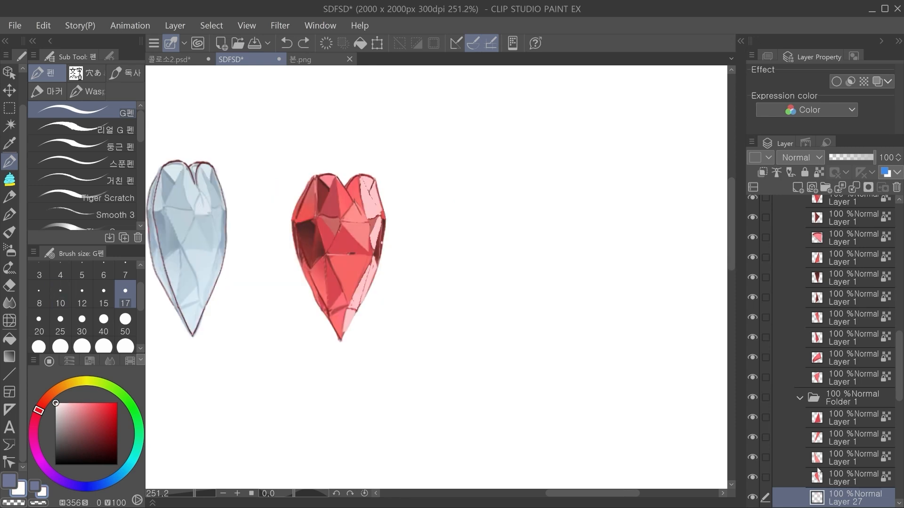
Step: Toggle the visibility of Layer 27's pink highlights, fade the layer's opacity to 0, and restore it to 100
left_click(755, 500)
left_click(754, 499)
left_click_drag(849, 161, 660, 212)
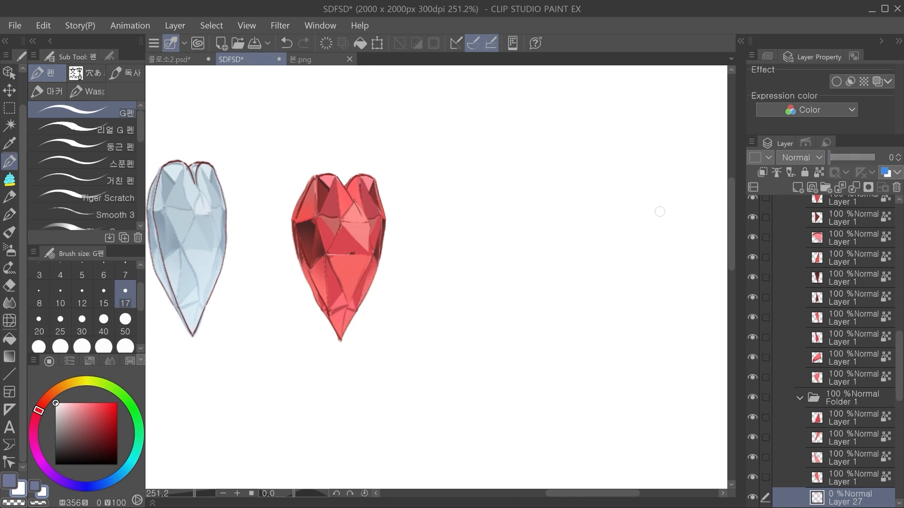
left_click_drag(840, 160, 879, 160)
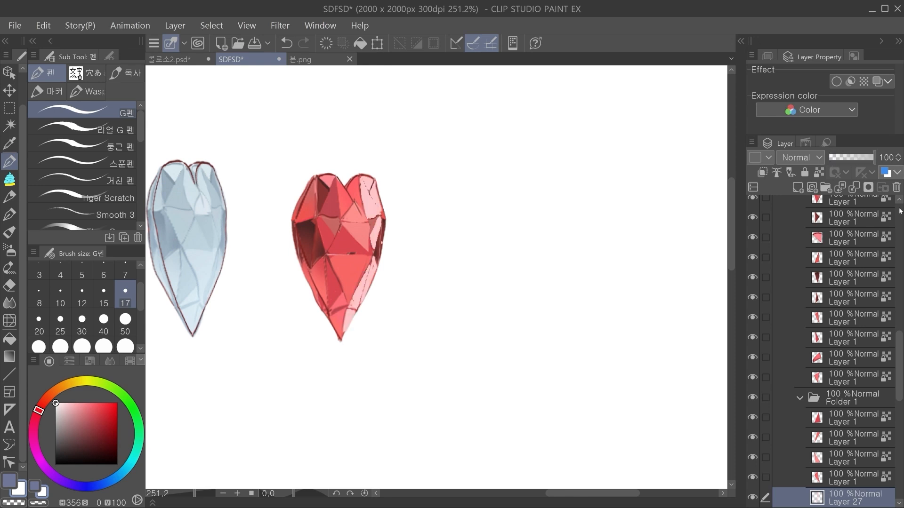
Step: Show Folder 1's front-facing red heart and hide Folder 5's rotated blue heart
left_click_drag(902, 362, 900, 461)
left_click(831, 338)
left_click(752, 338)
left_click_drag(447, 351, 638, 403)
left_click(755, 358)
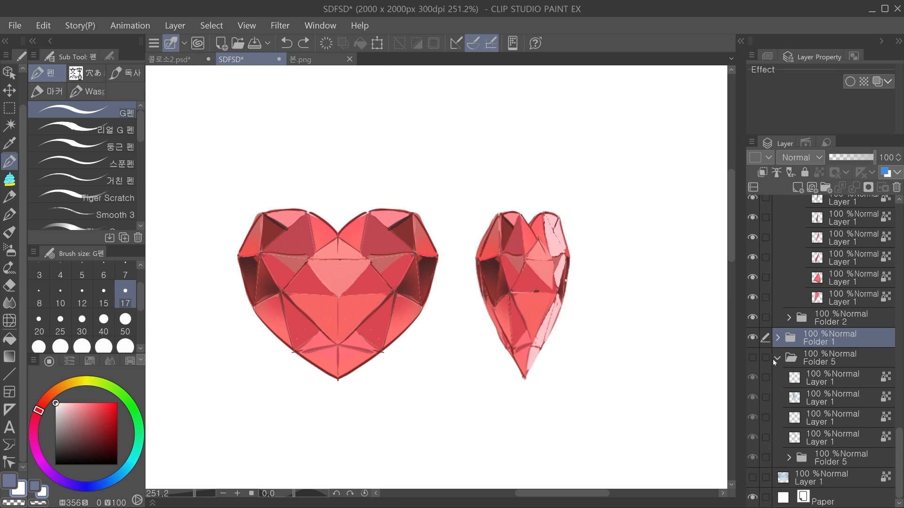
Step: Fill the facets of the front-facing red heart's upper-right lobe pale pink, each on its own new layer in Folder 1
left_click(805, 358)
left_click_drag(272, 350, 335, 352)
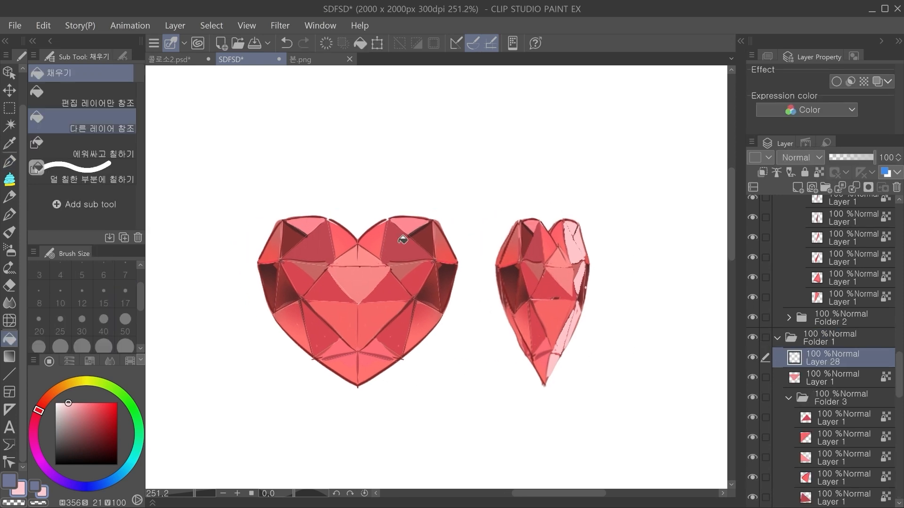
left_click(403, 240)
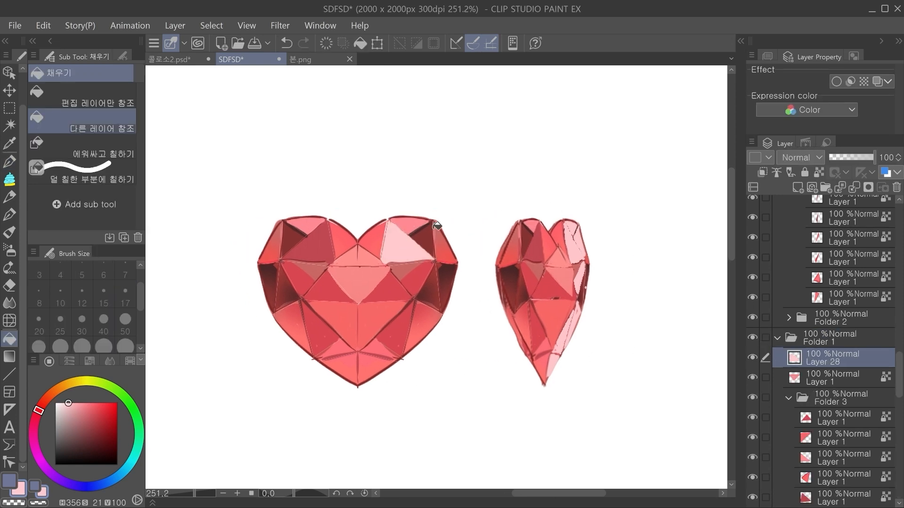
left_click(798, 187)
left_click(412, 226)
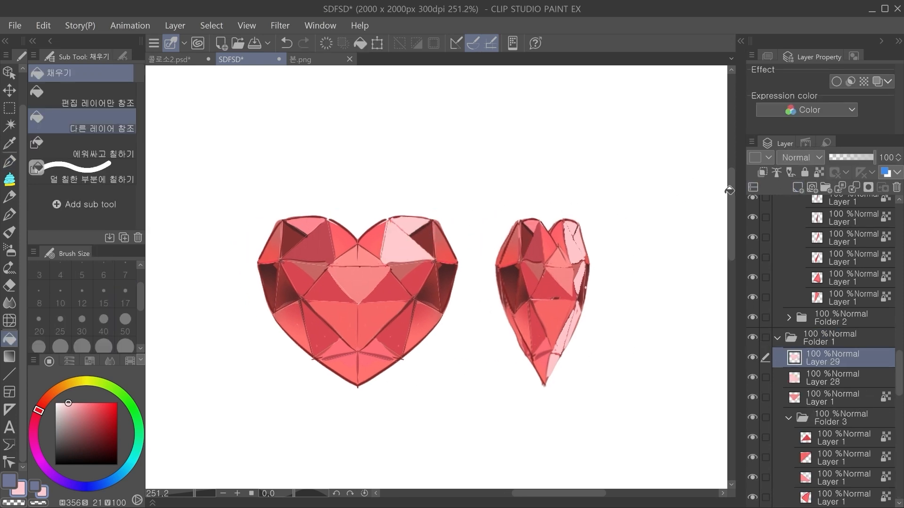
left_click(801, 190)
left_click(430, 233)
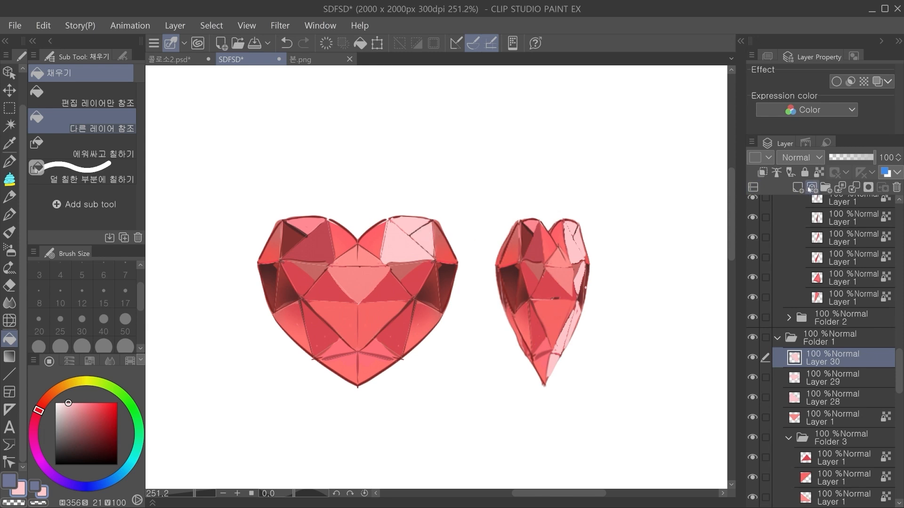
left_click(799, 187)
left_click(445, 247)
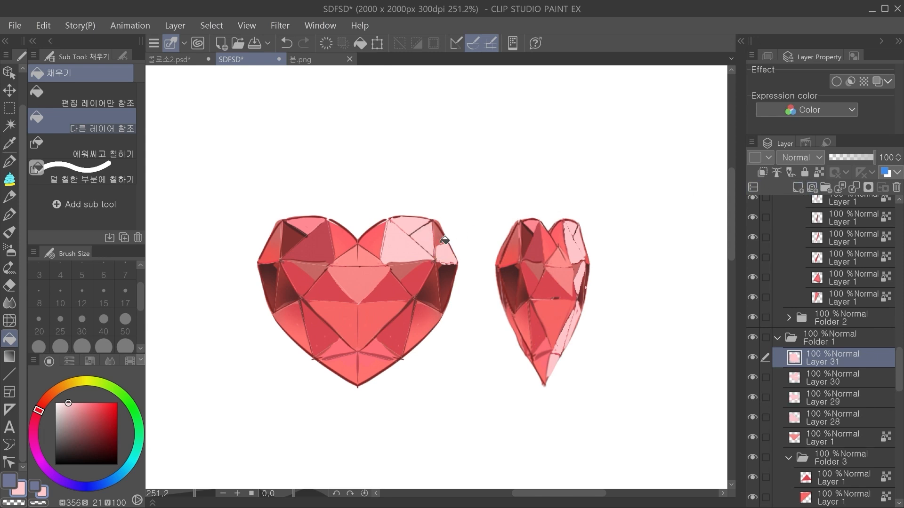
Step: Add a new layer and fill parts of the front-facing red heart's dark facet on its right side pale pink
left_click(798, 187)
left_click(437, 287)
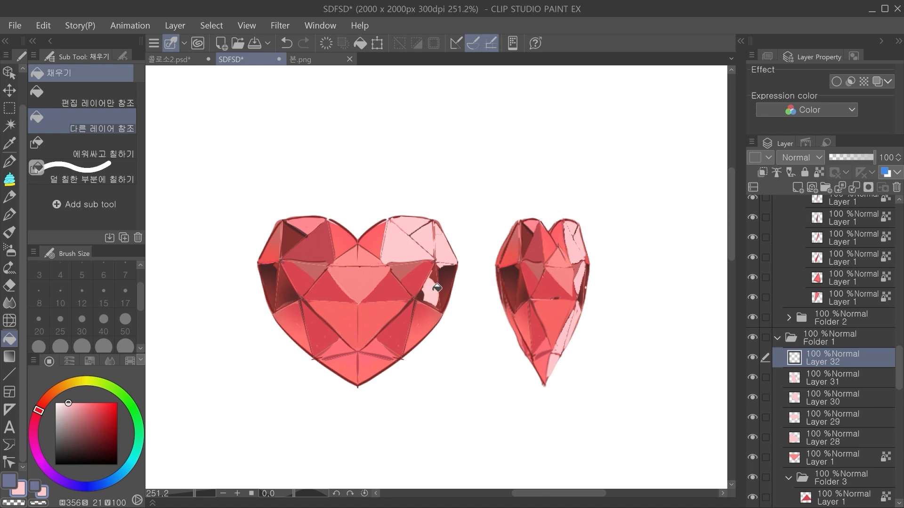
left_click(431, 286)
left_click(439, 274)
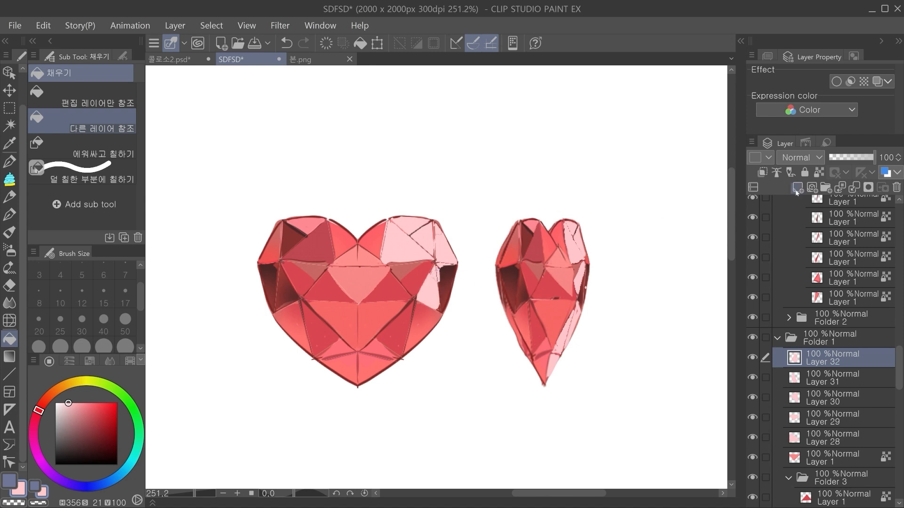
Step: Fill the front-facing red heart's central band and lower-right facets pale pink on further new layers
left_click(798, 187)
left_click(385, 291)
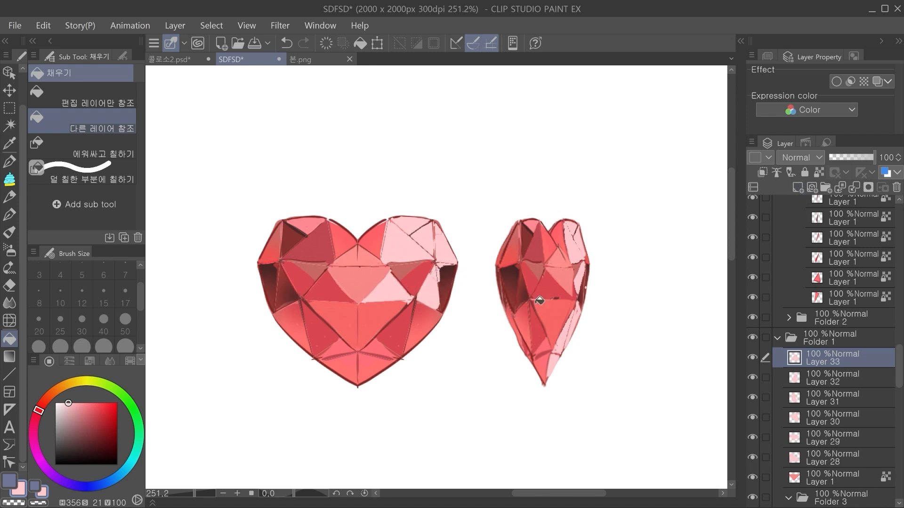
left_click(799, 189)
left_click(798, 188)
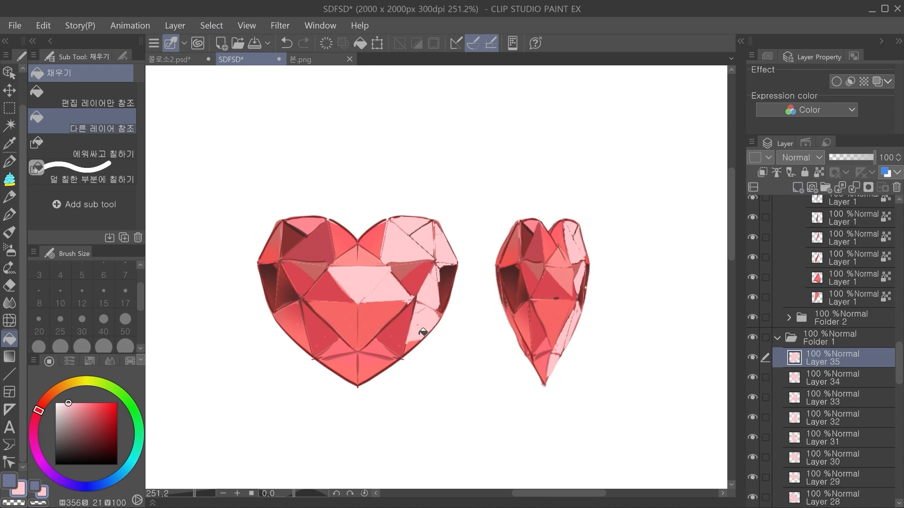
Step: Check Layer 35's pink facet using its visibility and opacity, keep it shown at 100, and select Layer 34
scroll(352, 304, "down", 1)
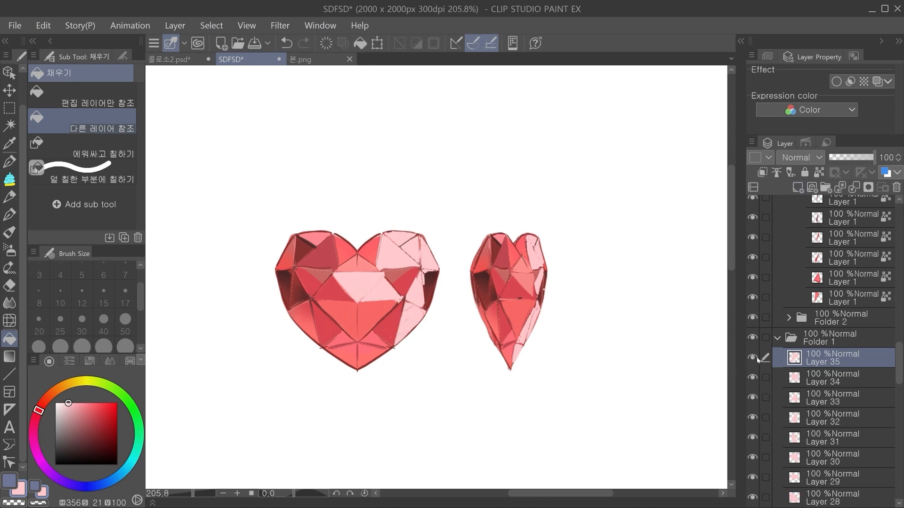
left_click(753, 357)
mouse_move(868, 157)
left_mouse_down()
mouse_move(826, 161)
mouse_move(882, 166)
mouse_move(822, 160)
mouse_move(878, 161)
left_mouse_up()
left_click(832, 378)
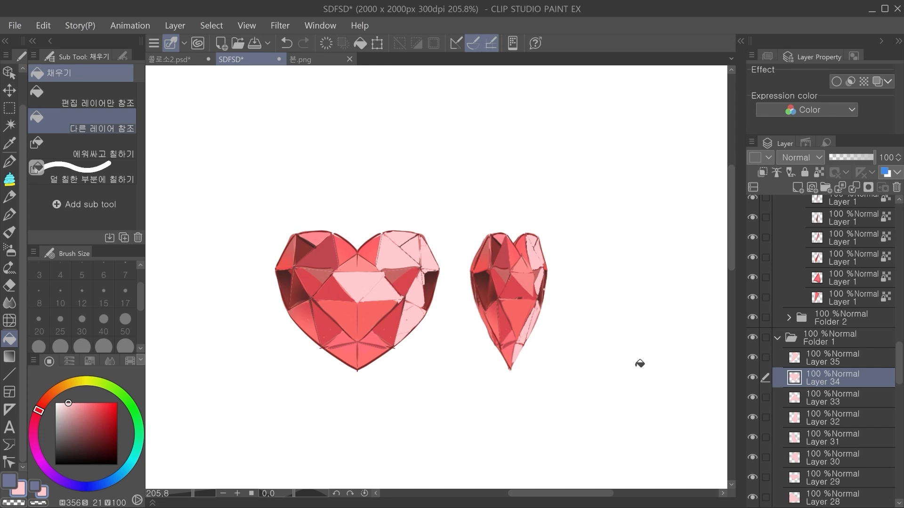
scroll(445, 367, "down", 2)
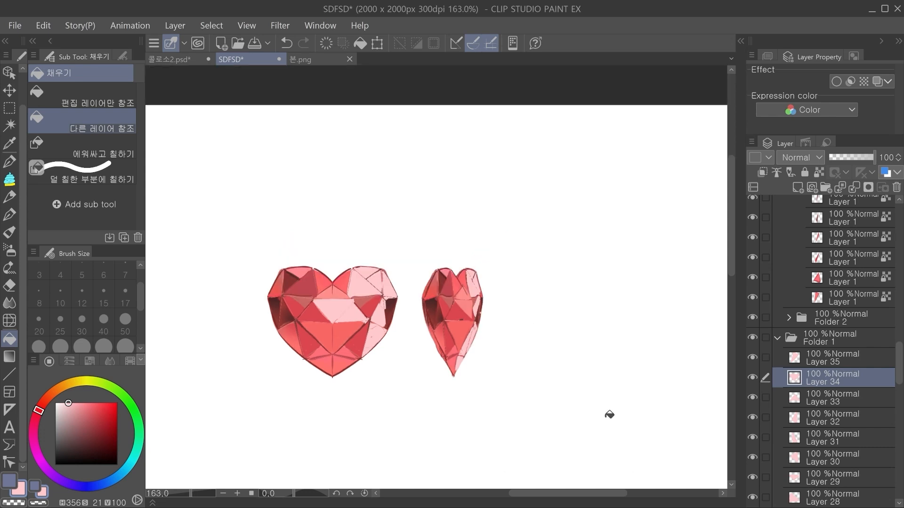
Step: Collapse and hide the heart gem folders Folder 1 and Folder 4, and show the 금속 folder
left_click(780, 336)
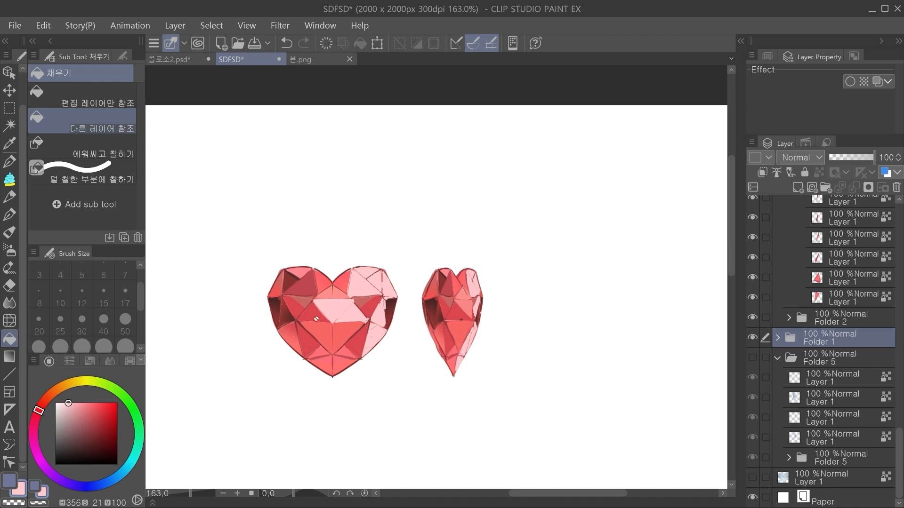
scroll(367, 298, "up", 2)
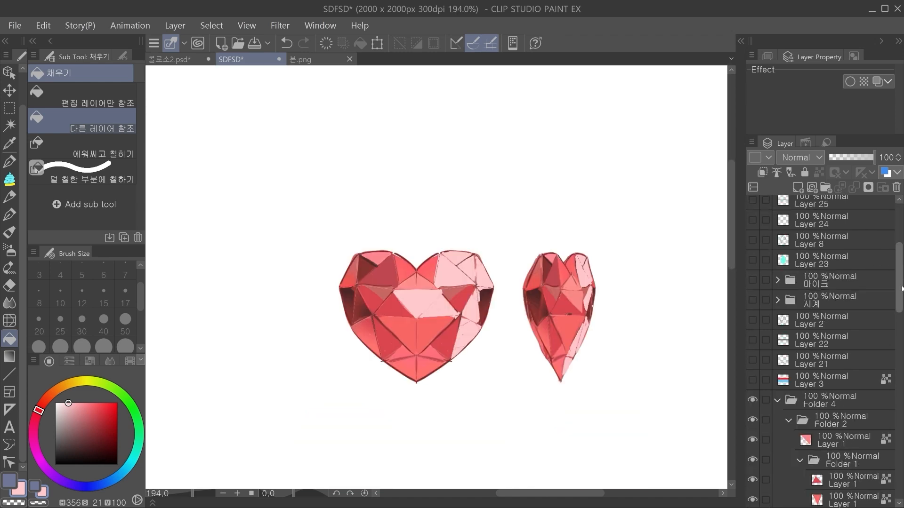
left_click(777, 284)
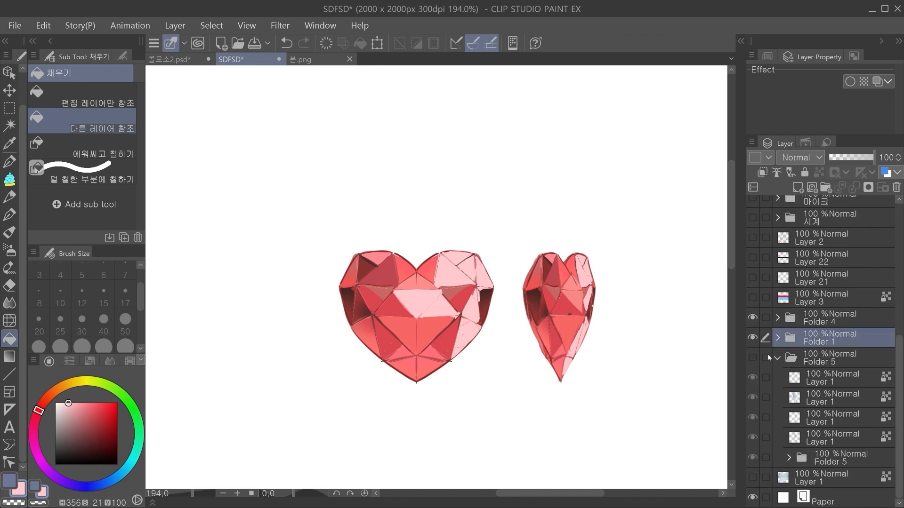
left_click_drag(753, 318, 753, 337)
left_click_drag(894, 353, 898, 255)
left_click(838, 290)
left_click(835, 263)
left_click(752, 263)
left_click_drag(552, 334, 542, 325)
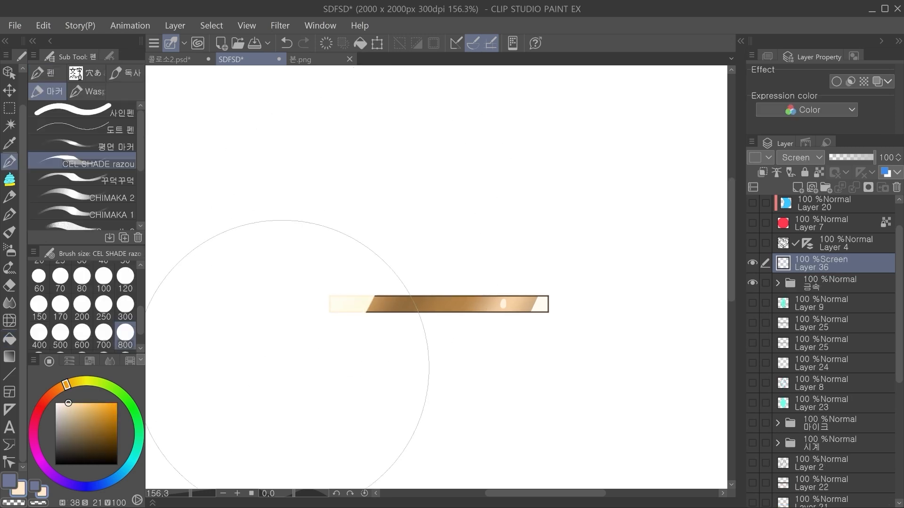
Step: Add a Screen layer above the 금속 folder and paint a slanted pale cream highlight over the gold bar's left end
left_click_drag(290, 369, 295, 329)
scroll(426, 343, "down", 2)
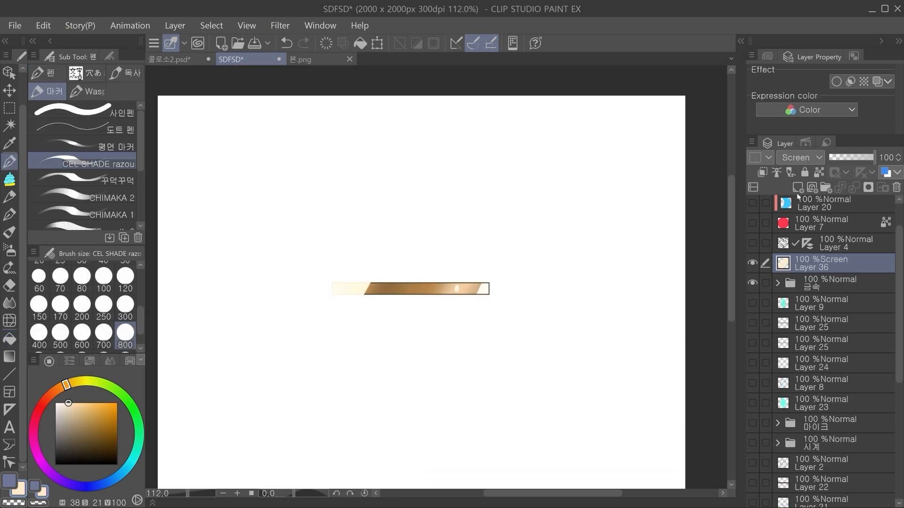
Step: Try sliding the cream Screen highlight along the gold bar, undo the shift, and hide that layer
key("k")
left_click_drag(359, 320, 391, 302)
left_click_drag(306, 332, 348, 337)
left_click_drag(433, 327, 375, 385)
left_click_drag(375, 384, 362, 390)
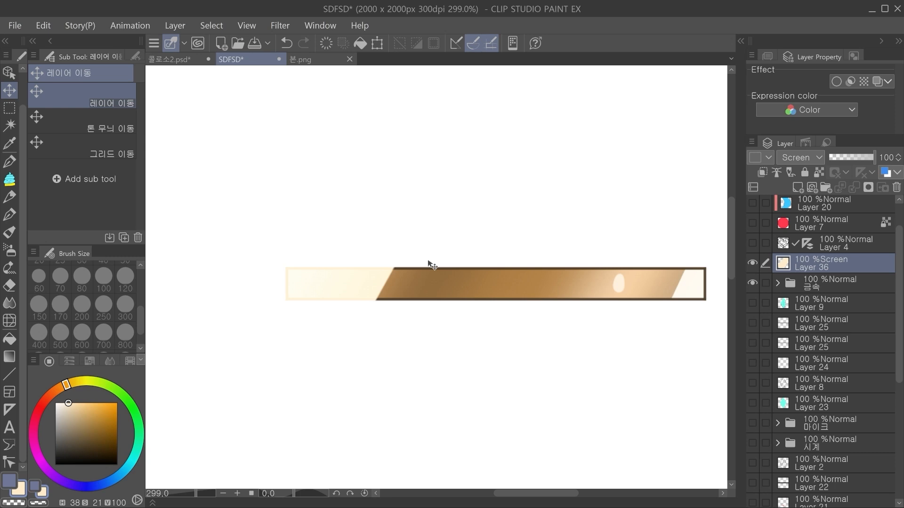
scroll(315, 300, "up", 2)
scroll(343, 252, "down", 3)
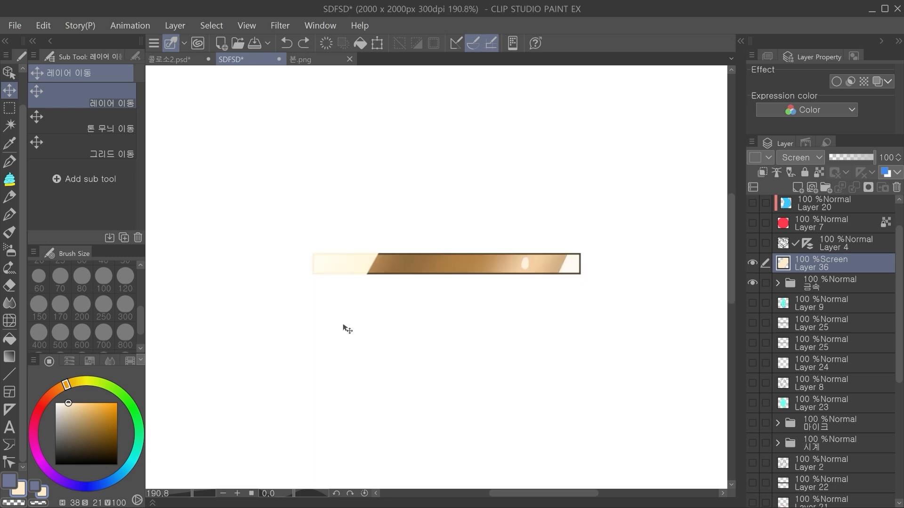
scroll(438, 355, "down", 1)
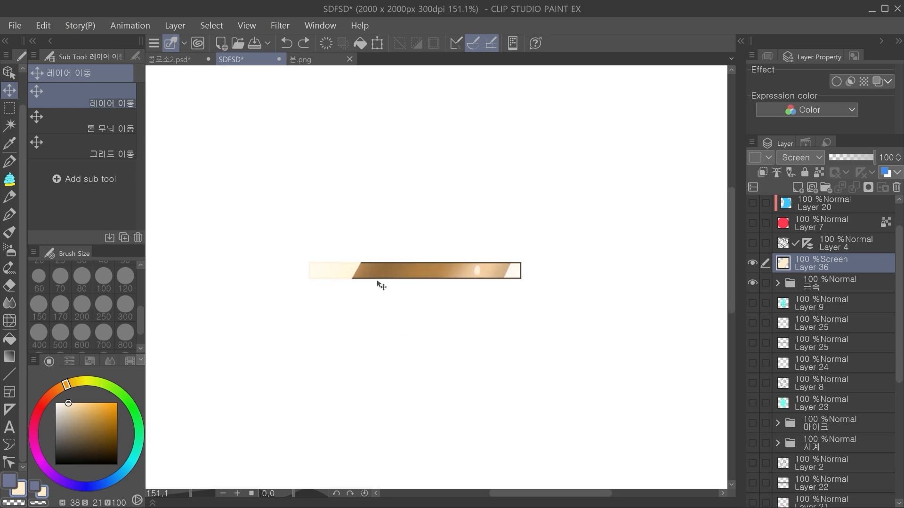
mouse_move(324, 337)
left_mouse_down()
mouse_move(407, 351)
mouse_move(328, 345)
mouse_move(327, 330)
left_mouse_up()
key("ctrl+z")
left_click(753, 263)
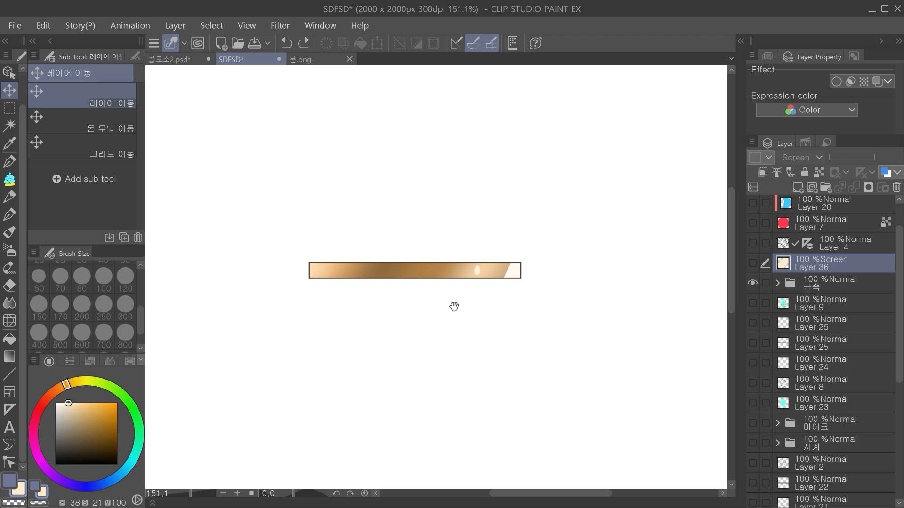
Step: Expand the 금속 folder, try sliding its highlight layers along the gold bar, and select Layer 14
left_click_drag(461, 306, 394, 312)
left_click(388, 270)
left_click_drag(517, 343, 497, 340)
key("ctrl+z")
left_click(823, 320)
mouse_move(592, 352)
left_mouse_down()
mouse_move(574, 349)
mouse_move(581, 350)
left_mouse_up()
left_click(766, 302)
left_click_drag(493, 379, 439, 383)
key("ctrl+z")
left_click(844, 327)
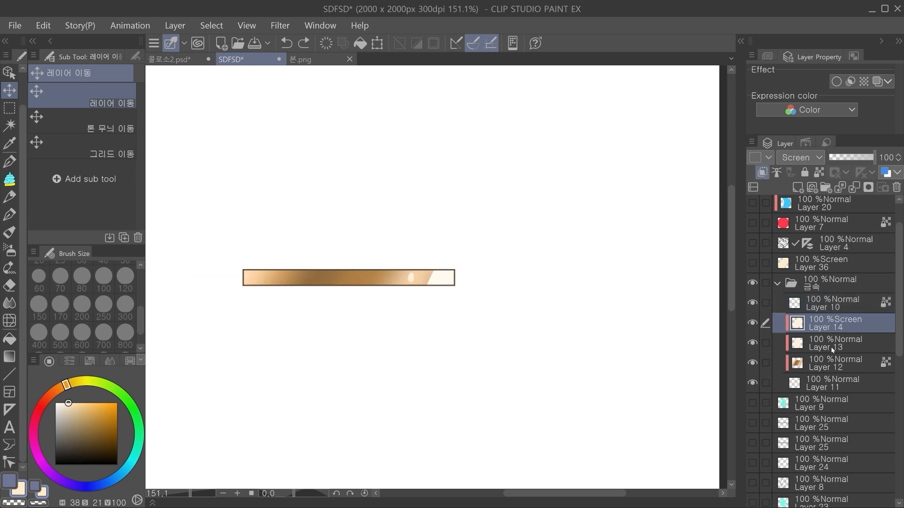
Step: Try moving the highlights on Layer 13 and Layer 14 together along the gold bar, and undo the moves
left_click(832, 346, "ctrl")
scroll(413, 349, "down", 2)
scroll(421, 336, "up", 2)
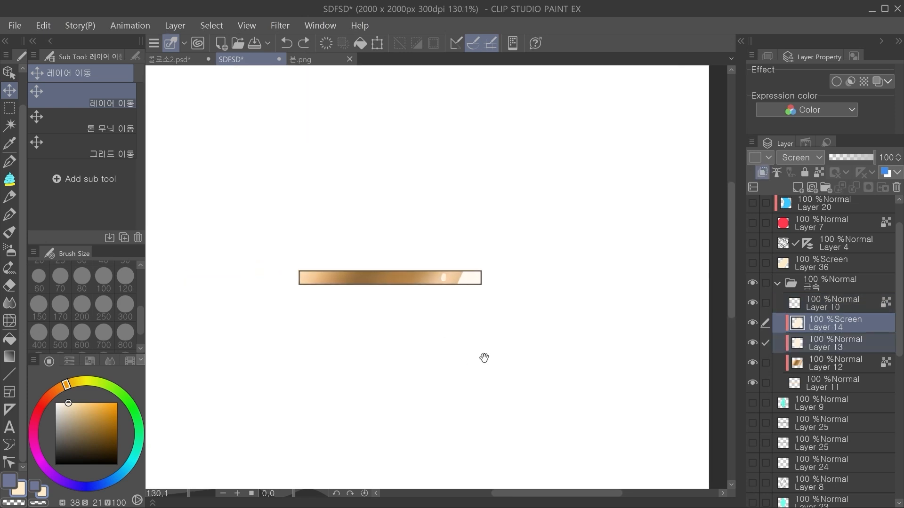
left_click_drag(438, 344, 437, 344)
mouse_move(462, 336)
left_mouse_down()
mouse_move(475, 333)
mouse_move(462, 333)
left_mouse_up()
key("ctrl+z")
key("ctrl+z")
Step: Try sliding Layer 13's highlight alone along the gold bar and undo the shifts
left_click(832, 344)
left_click_drag(525, 347, 490, 345)
key("ctrl+z")
left_click_drag(443, 287, 463, 305)
left_click_drag(529, 317, 499, 325)
left_click_drag(467, 363, 473, 381)
key("ctrl+z")
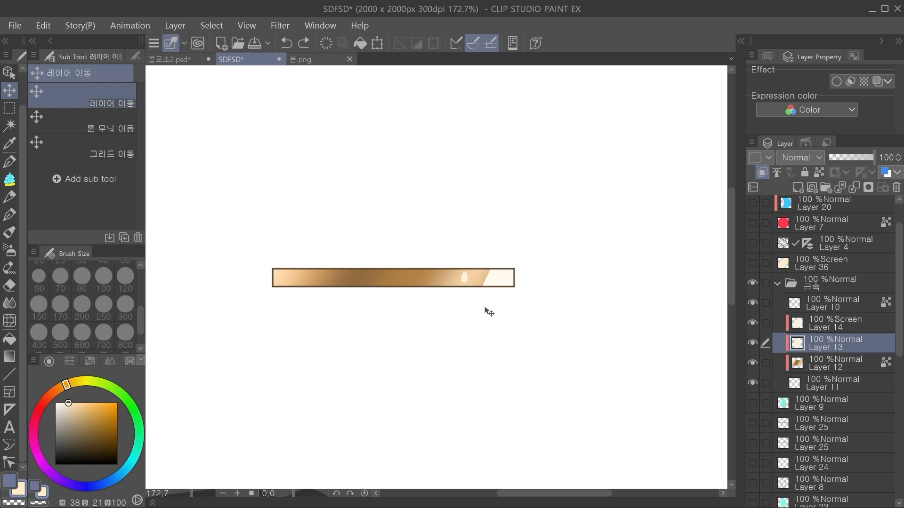
Step: Slide the oval glint and the slanted white highlight to new positions along the gold bar using Layers 13 and 14
left_click_drag(487, 388, 361, 383)
left_click_drag(430, 378, 536, 377)
left_click_drag(554, 307, 552, 312)
mouse_move(583, 338)
left_mouse_down()
mouse_move(465, 334)
mouse_move(548, 340)
mouse_move(446, 342)
mouse_move(574, 349)
mouse_move(444, 345)
mouse_move(606, 355)
mouse_move(439, 343)
mouse_move(589, 355)
left_mouse_up()
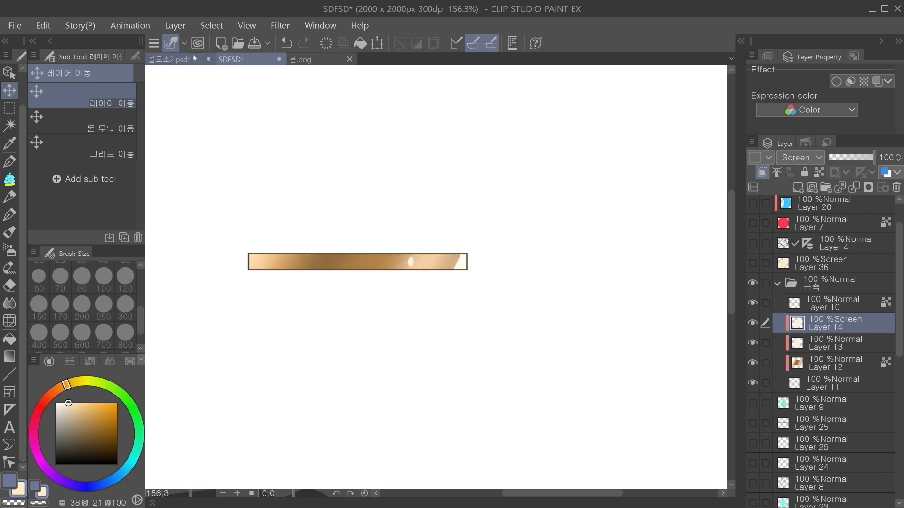
Step: Switch to 콜로소2.psd and try shifting the water1 layer's dark blue shading inside the waist strap
left_click(170, 59)
scroll(438, 317, "up", 5)
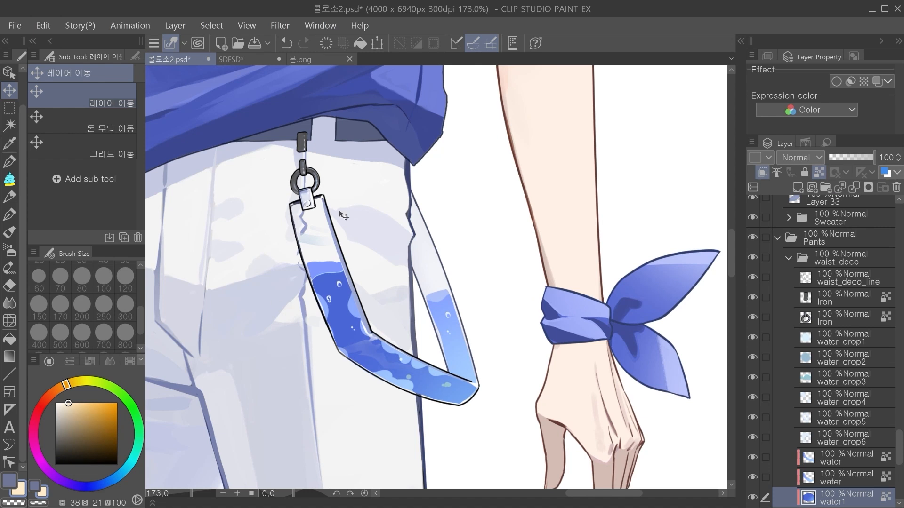
left_click(324, 267, "ctrl+shift")
left_click(374, 320, "ctrl+shift")
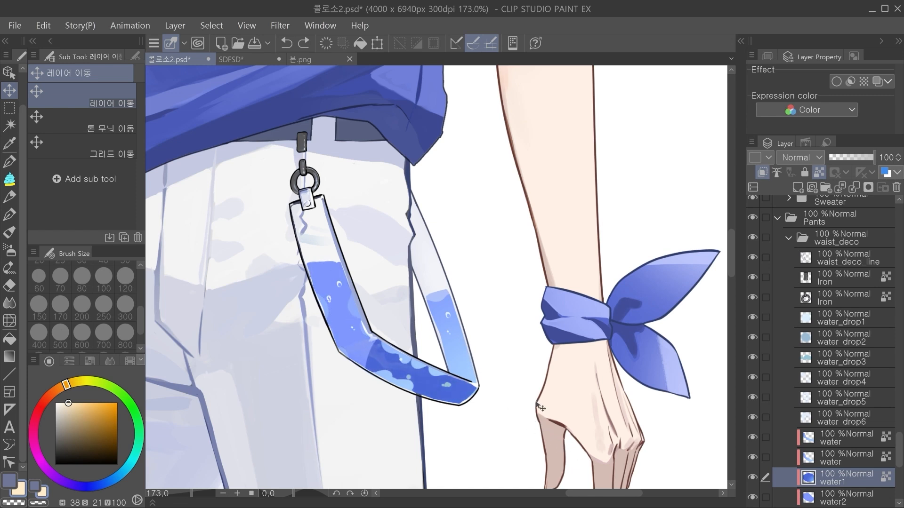
Step: In the SDFSD document, divide Layer 23's cyan diamond with straight horizontal and vertical center lines and duplicate the layer
left_click(270, 57)
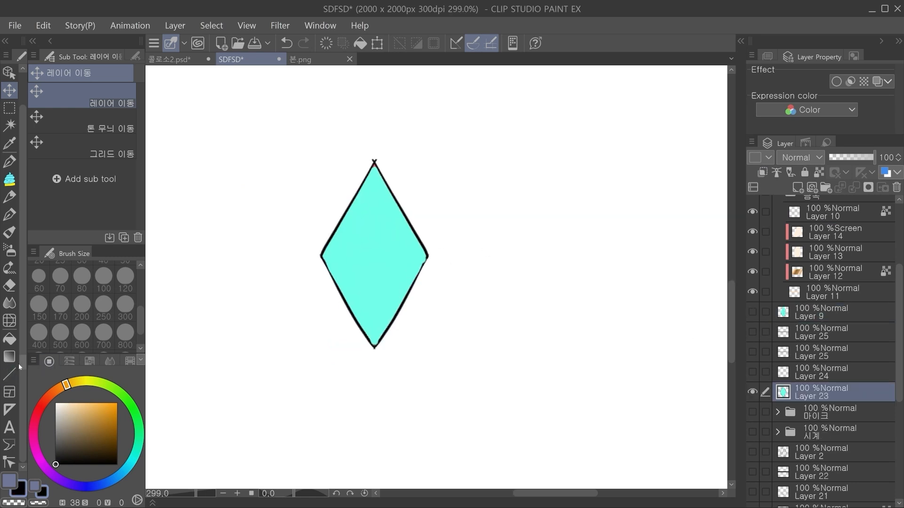
key("u")
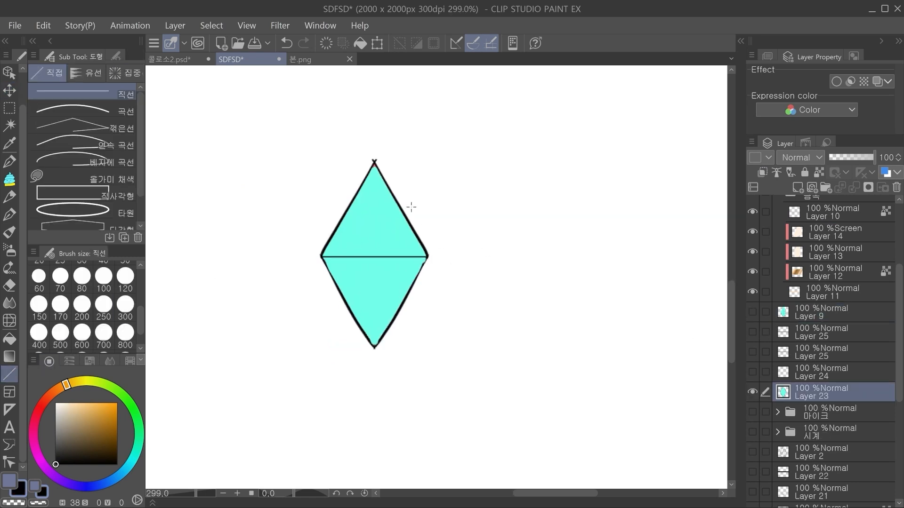
left_click_drag(375, 161, 373, 335)
left_click_drag(374, 345, 374, 348)
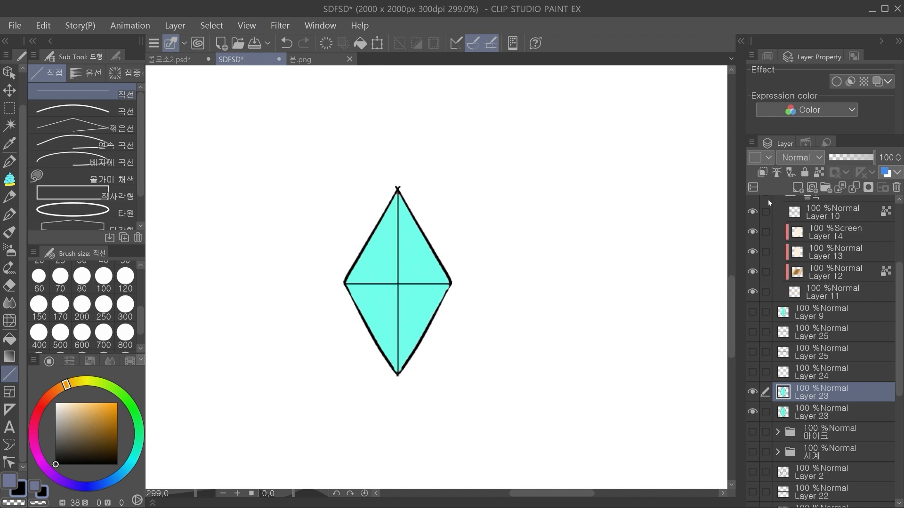
Step: Shift the duplicated diamond's hue to blue-violet and move it beside the cyan original
key("ctrl+u")
left_click_drag(656, 135, 705, 135)
left_click(828, 112)
key("k")
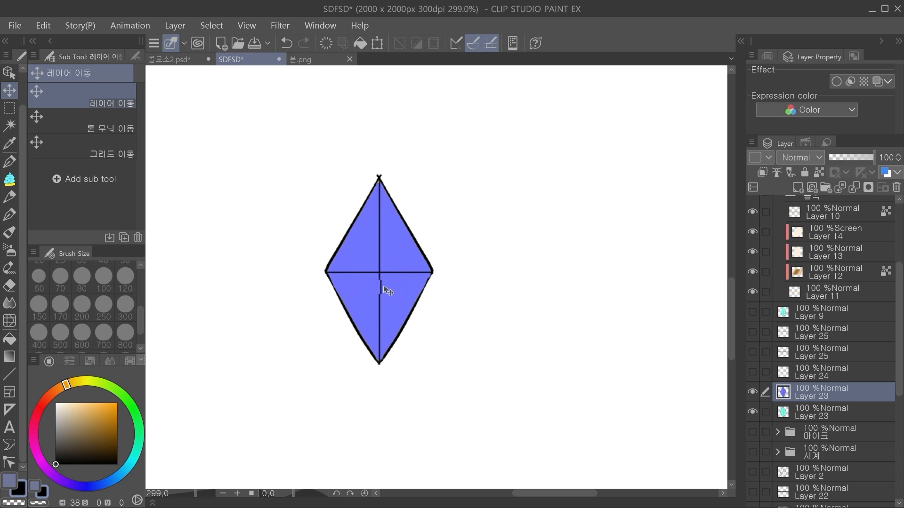
left_click_drag(385, 289, 490, 292)
left_click_drag(583, 294, 513, 303)
mouse_move(428, 283)
left_mouse_down()
mouse_move(439, 287)
mouse_move(438, 279)
left_mouse_up()
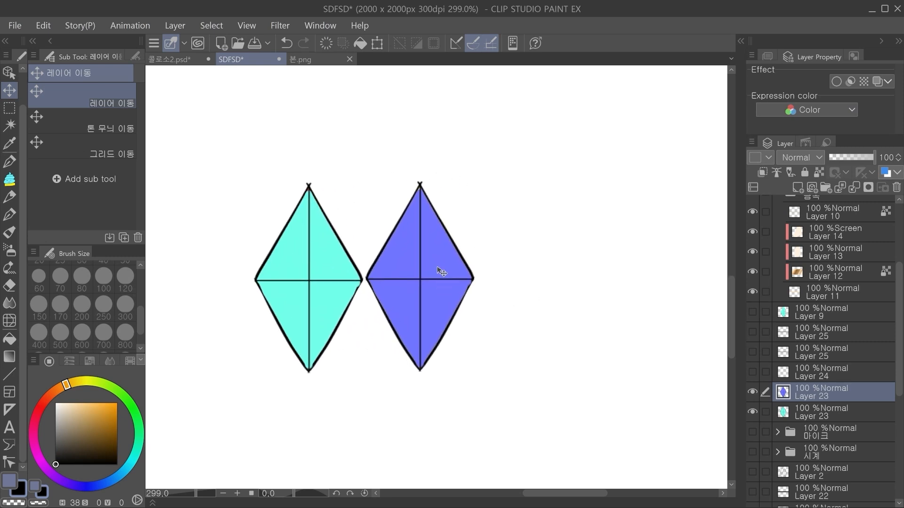
Step: Move the blue-violet diamond back over the cyan one with a slight offset and transform its left edge outward
left_click_drag(425, 303, 325, 306)
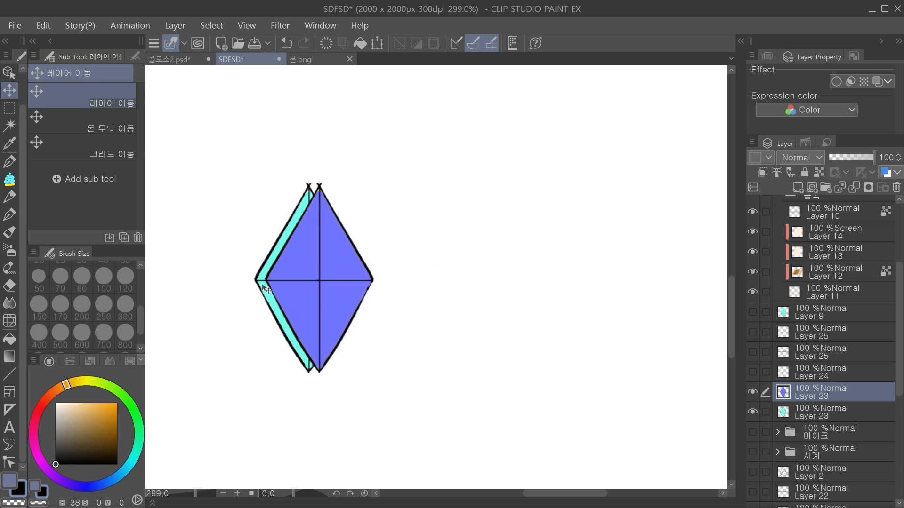
key("ctrl+t")
left_click_drag(265, 279, 257, 279)
left_click(335, 397)
Step: Try warping the blue-violet diamond's tips, right corner and center with Liquify, reducing the brush size to 120
left_click_drag(316, 358, 273, 354)
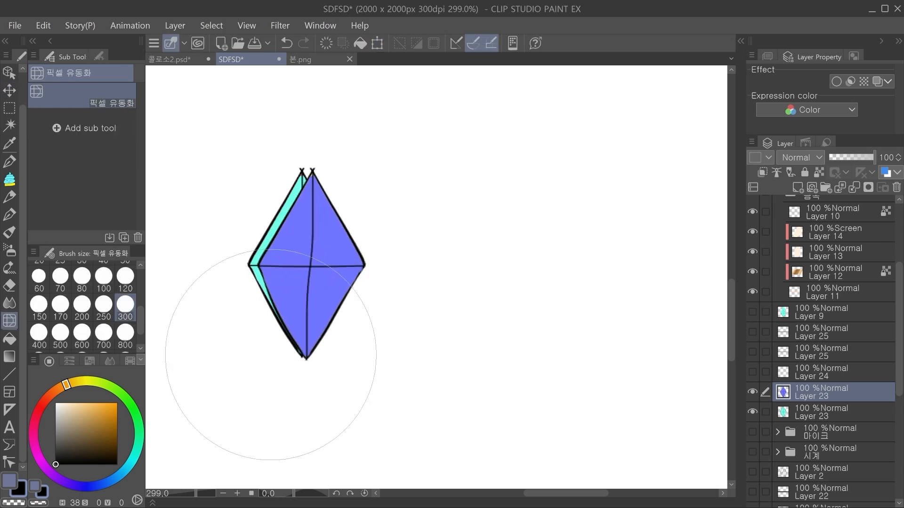
left_click_drag(331, 171, 306, 155)
left_click_drag(402, 266, 389, 274)
key("ctrl+z")
left_click(125, 278)
left_click_drag(316, 262, 326, 265)
left_click_drag(382, 267, 375, 269)
Step: Undo the blue-violet diamond's warping, moves and recoloring, keeping the cyan duplicate over the original
key("ctrl+z")
key("ctrl+z")
key("ctrl+z")
key("ctrl+z")
key("ctrl+z")
key("ctrl+z")
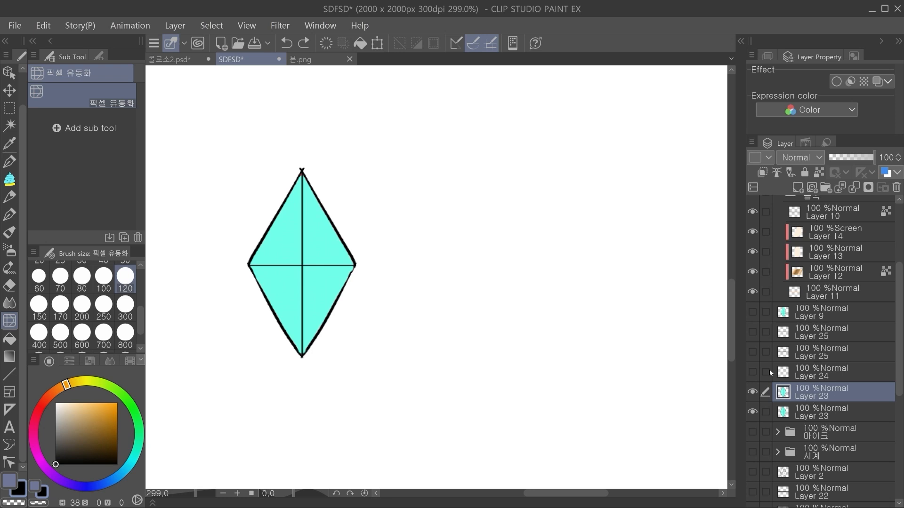
Step: Shift the duplicate diamond's hue to pink and squash it vertically into a flat diamond across the original's middle
key("ctrl+u")
left_click(710, 131)
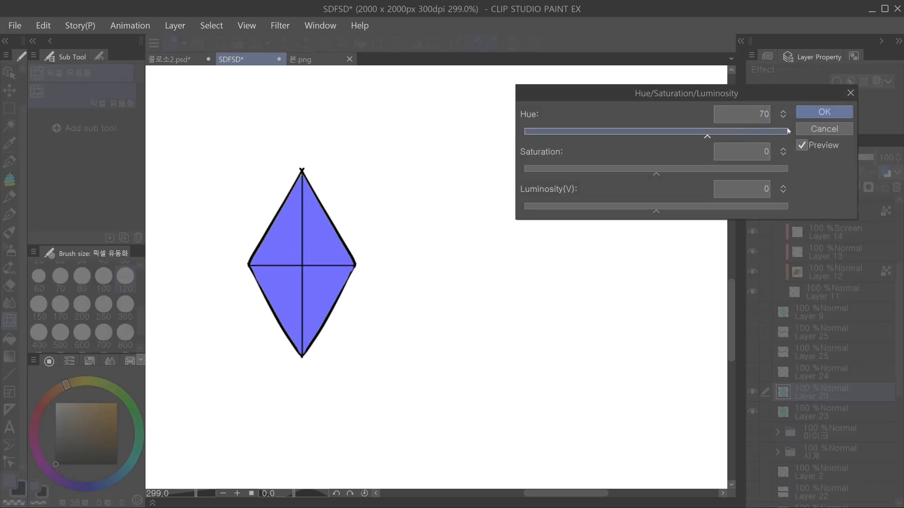
left_click_drag(758, 132, 751, 132)
left_click(824, 114)
key("ctrl+t")
left_click_drag(308, 169, 315, 248)
key("Return")
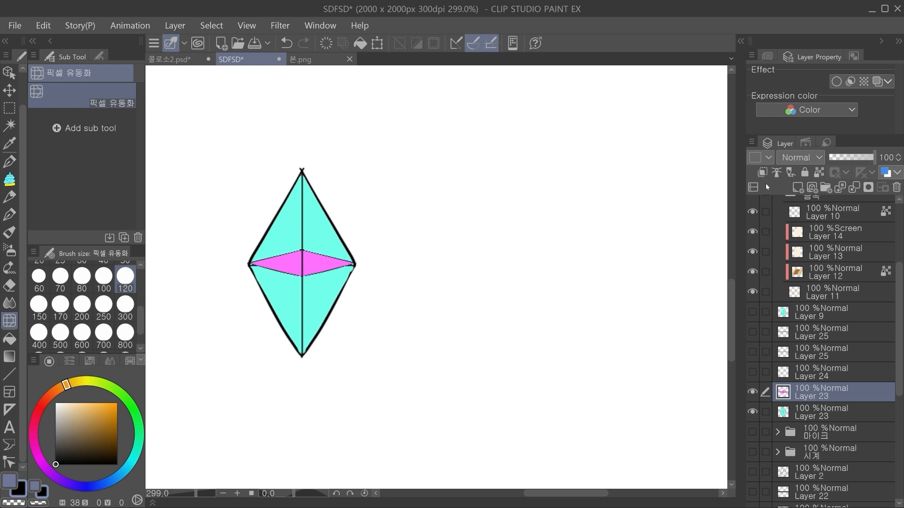
Step: Undo the Liquify stroke on the flat pink diamond and recolor it pale blue with Hue/Saturation/Luminosity
left_click_drag(324, 264, 372, 262)
key("ctrl+z")
key("ctrl+u")
left_click_drag(615, 132, 608, 133)
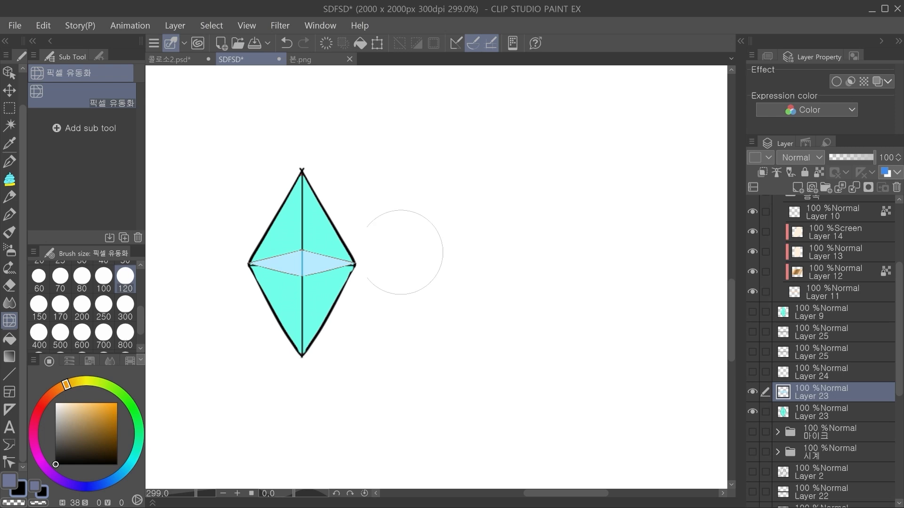
Step: Stretch the flat pale blue diamond vertically about its center to give it more height
key("ctrl+t")
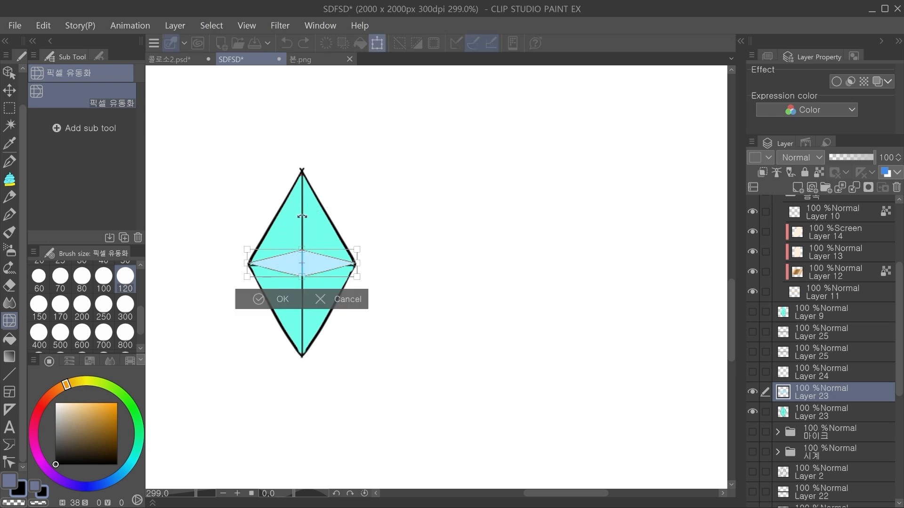
left_click_drag(305, 245, 304, 228)
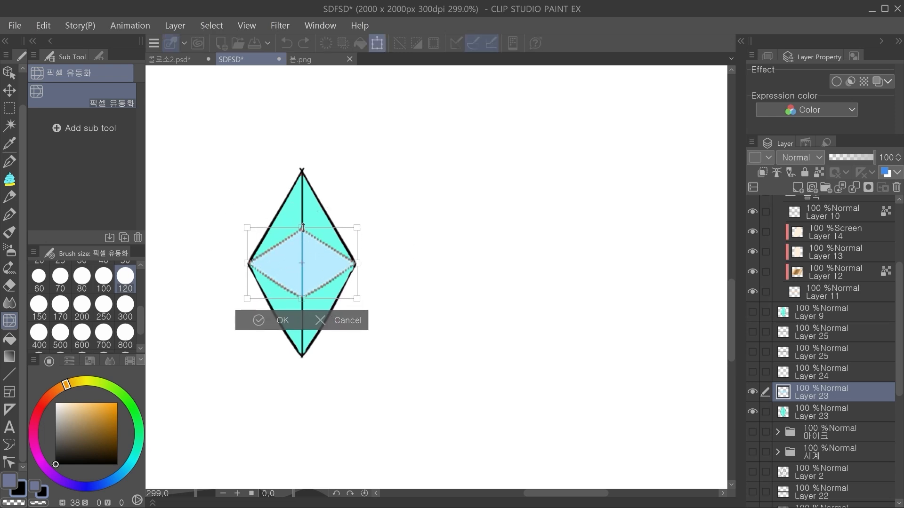
left_click(275, 318)
key("k")
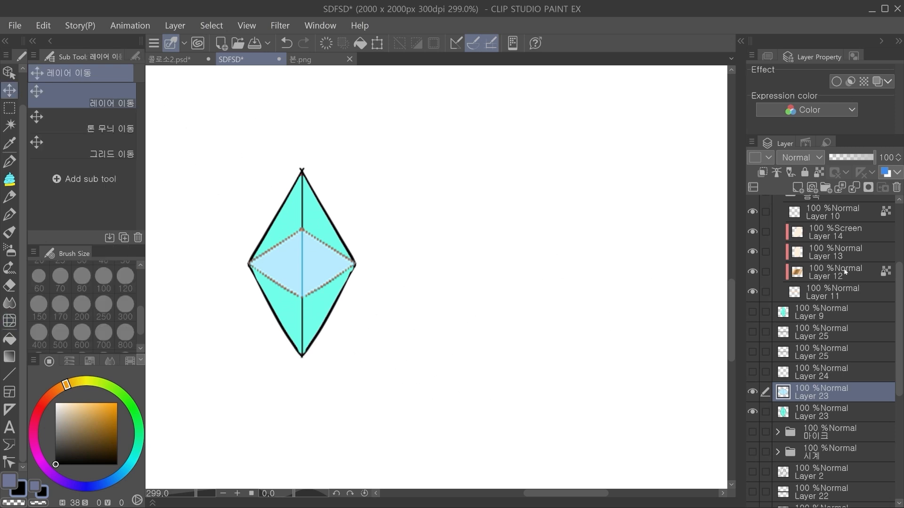
Step: Try stretching the pale blue diamond further toward the cyan diamond's tips, undo it, and try the transform again
key("ctrl+t")
left_click_drag(305, 226, 303, 200)
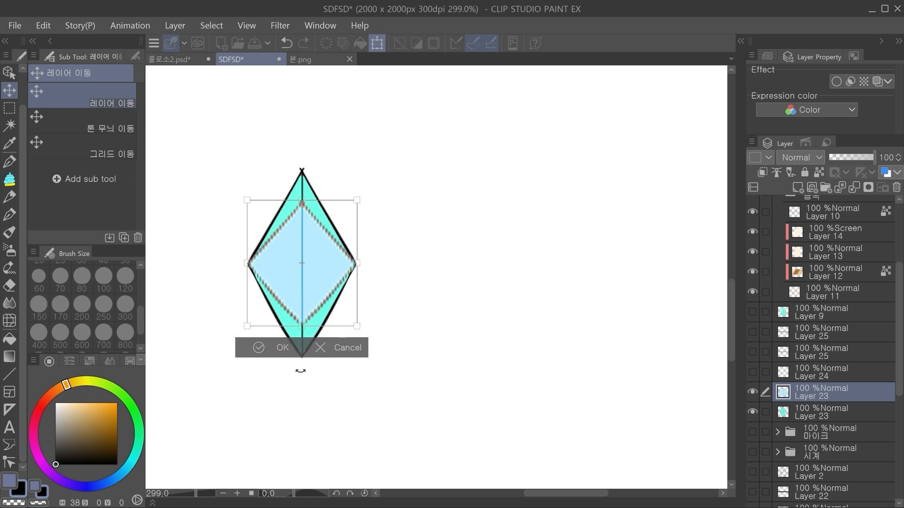
left_click(266, 347)
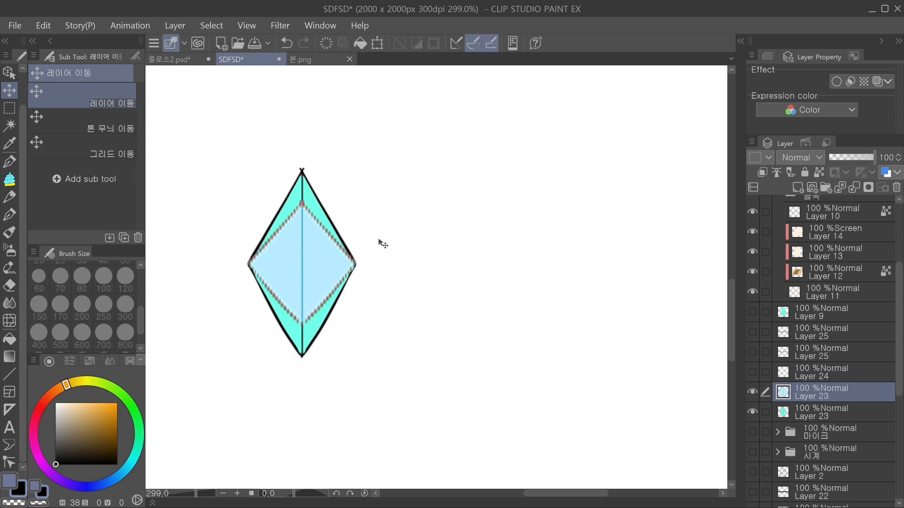
key("ctrl+z")
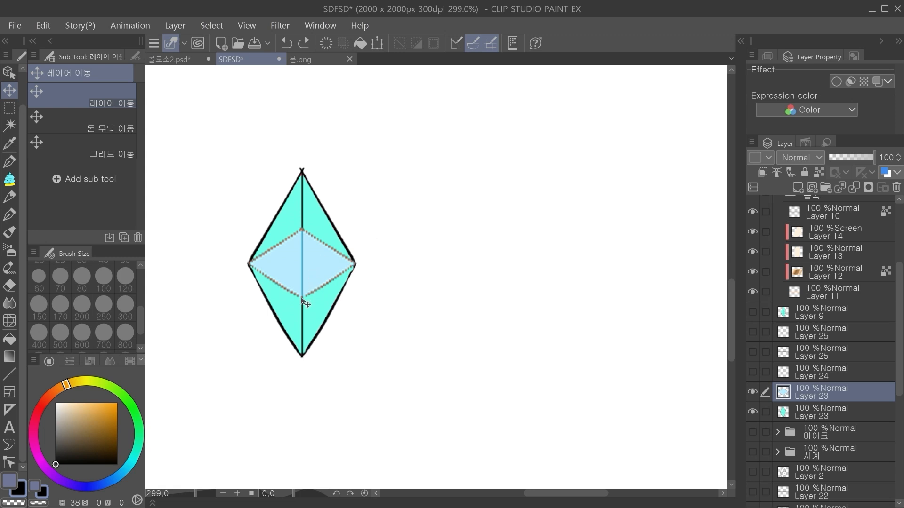
key("ctrl+t")
left_click_drag(302, 298, 324, 323)
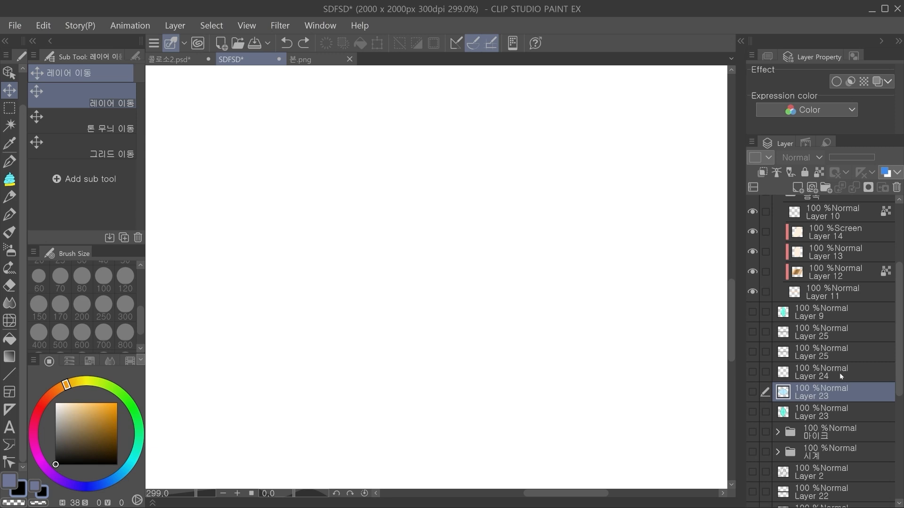
Step: Hide both Layer 23 diamonds and select the lower, cyan one
scroll(840, 353, "down", 3)
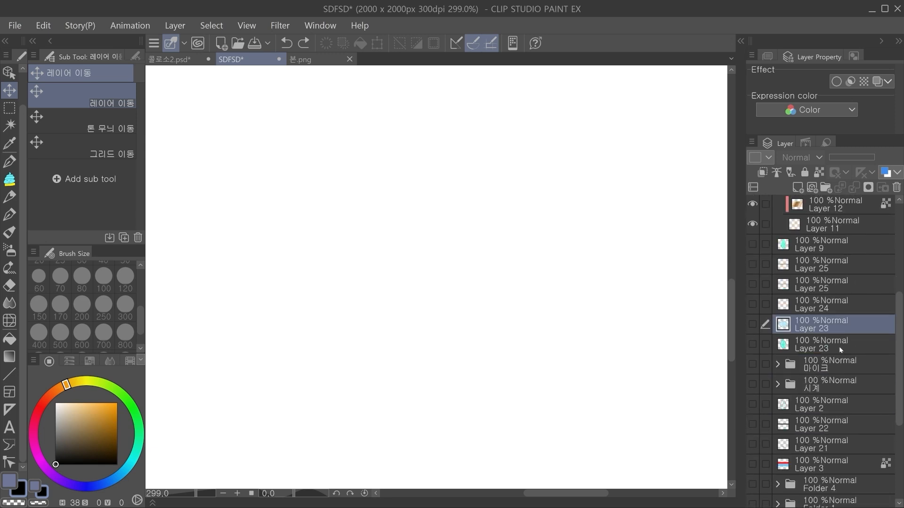
left_click(830, 349)
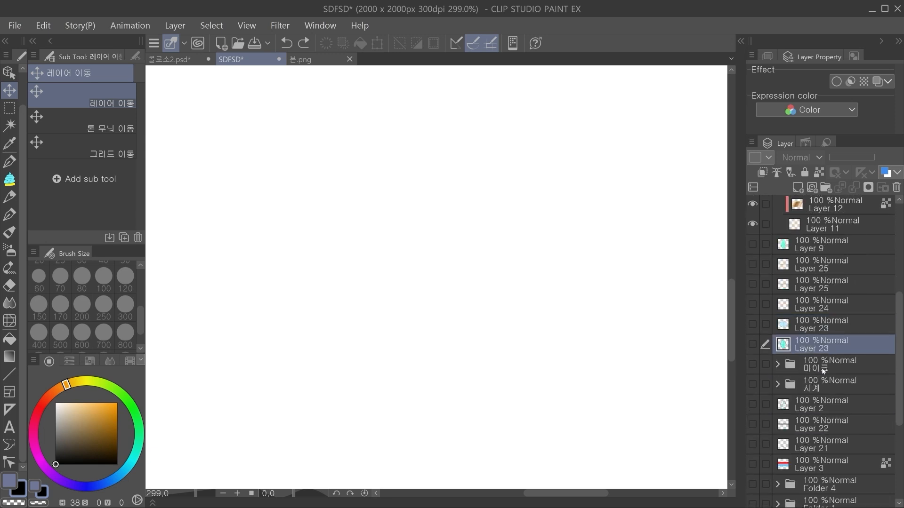
Step: Select the 마이크 folder and show its microphone artwork
left_click(824, 370)
left_click(752, 364)
scroll(483, 238, "down", 5)
left_click_drag(483, 237, 498, 337)
left_click_drag(401, 101, 518, 292)
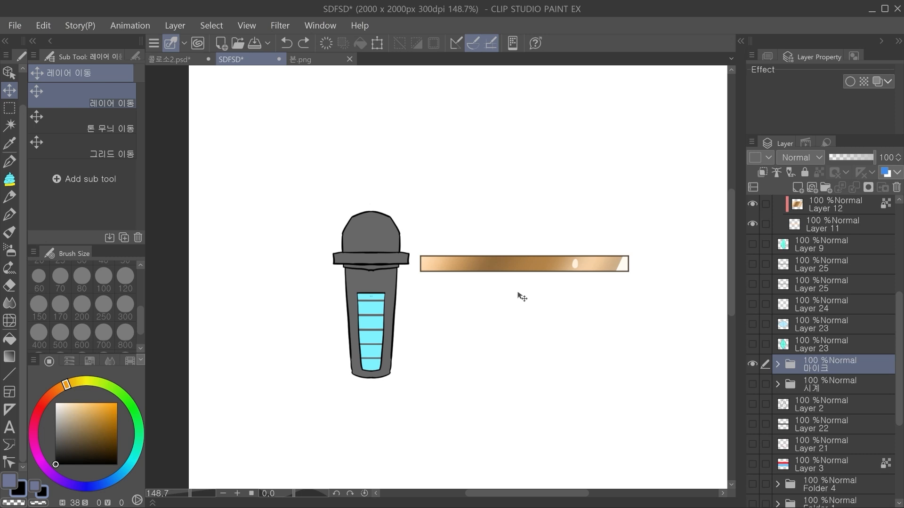
Step: Try shifting the upper five cyan bars down inside the microphone's slot and undo the move
scroll(391, 323, "up", 3)
left_click(373, 296, "ctrl+shift")
left_click_drag(373, 296, 376, 372)
scroll(407, 292, "down", 5)
left_click_drag(412, 205, 381, 173)
scroll(411, 288, "up", 2)
left_click_drag(411, 288, 407, 378)
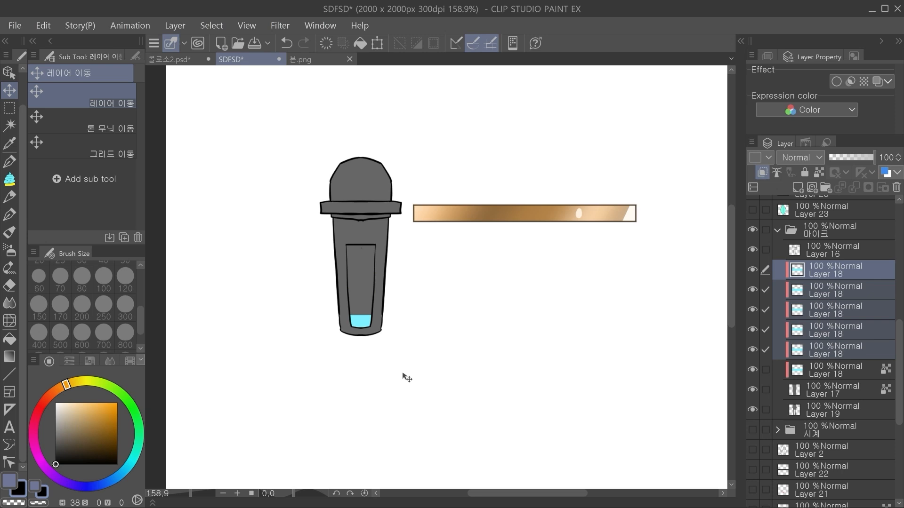
left_click_drag(462, 329, 428, 355)
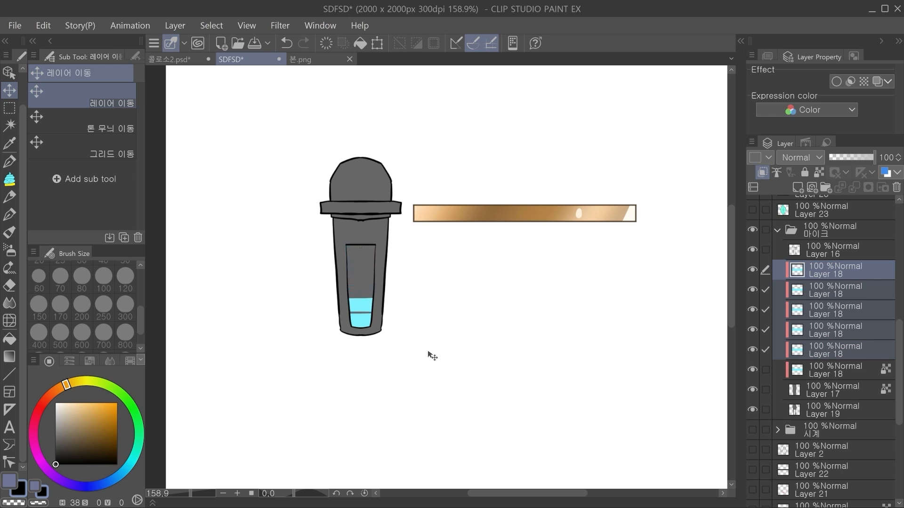
key("ctrl+z")
Step: Toggle the visibility of the microphone's cyan Layer 18 bars one by one, leaving only the topmost bar hidden
left_click_drag(753, 269, 752, 292)
left_click_drag(752, 310, 751, 333)
left_click(751, 320)
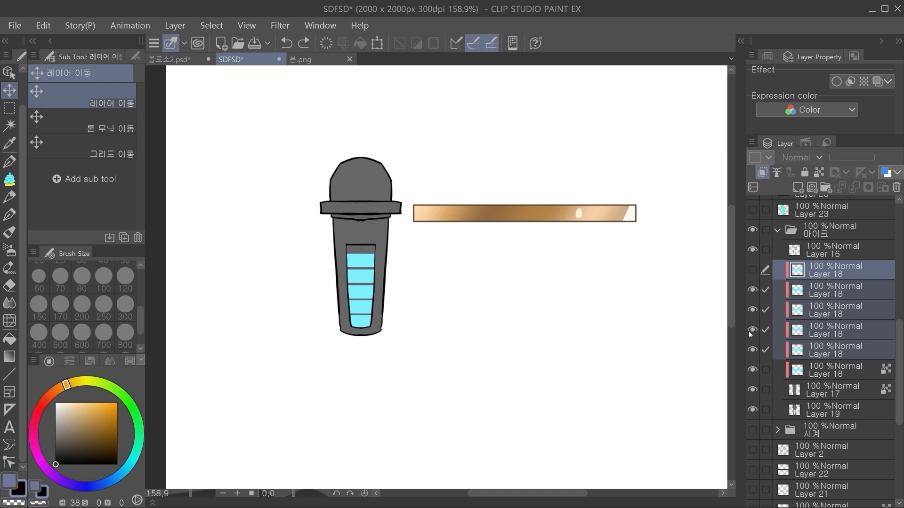
Step: Hide and collapse the 마이크 folder and show the hourglass in the 시계 folder
left_click_drag(899, 359, 899, 361)
left_click(834, 425)
left_click(753, 225)
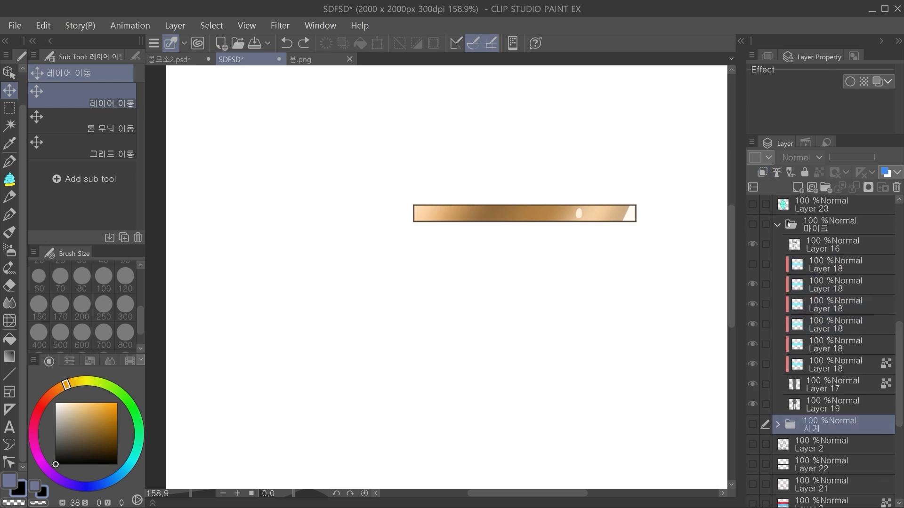
left_click(783, 224)
left_click(752, 245)
Step: Select the hourglass's sand on Layer 15 and try shifting it within the frame
left_click_drag(571, 409, 472, 400)
scroll(386, 332, "up", 3)
left_click(378, 244, "ctrl")
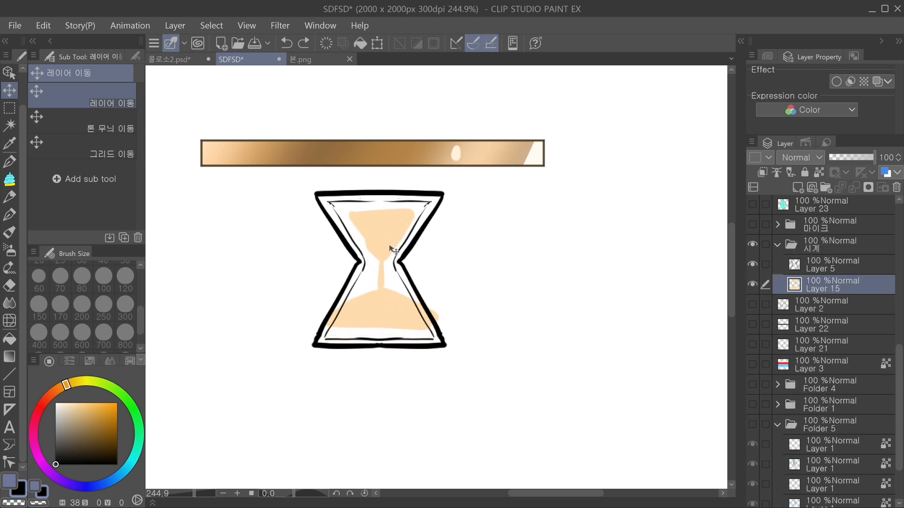
Step: Try drawing a line across the top of the hourglass's upper sand and undo the stroke
key("m")
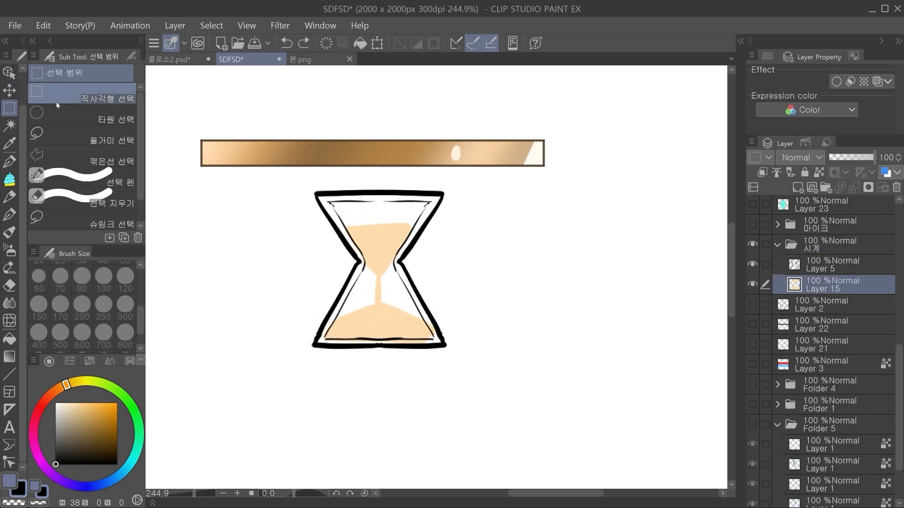
key("p")
scroll(387, 252, "up", 2)
left_click_drag(326, 219, 420, 220)
key("ctrl+z")
Step: Color the upper sand of the hourglass bright green on Layer 15
left_click(118, 389)
left_click(116, 404)
mouse_move(340, 222)
left_mouse_down()
mouse_move(378, 220)
mouse_move(353, 239)
mouse_move(346, 225)
mouse_move(353, 221)
mouse_move(342, 224)
left_mouse_up()
key("ctrl+z")
key("g")
left_click(388, 237)
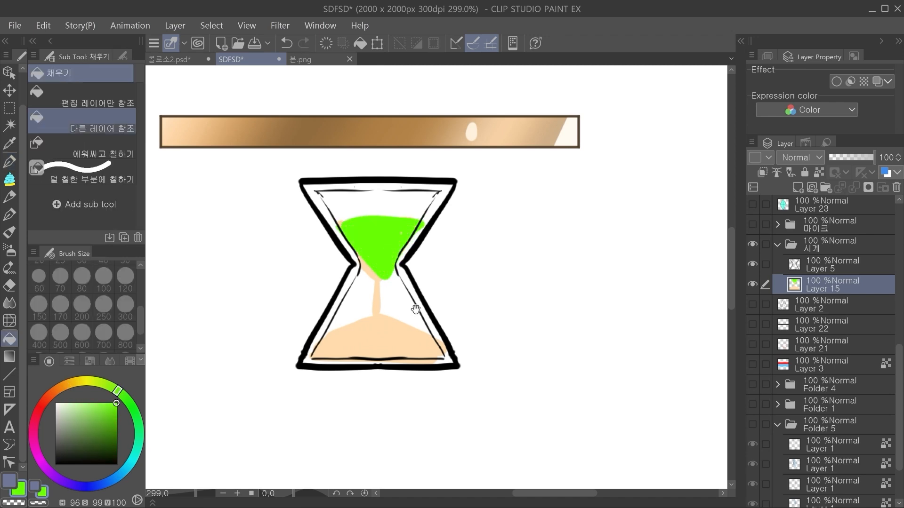
Step: On a new layer above the sand, fill a rectangle over the hourglass's upper half with dark gray and clip it to the sand
left_click_drag(416, 309, 410, 313)
left_click(798, 188)
left_click(62, 387)
left_click(56, 445)
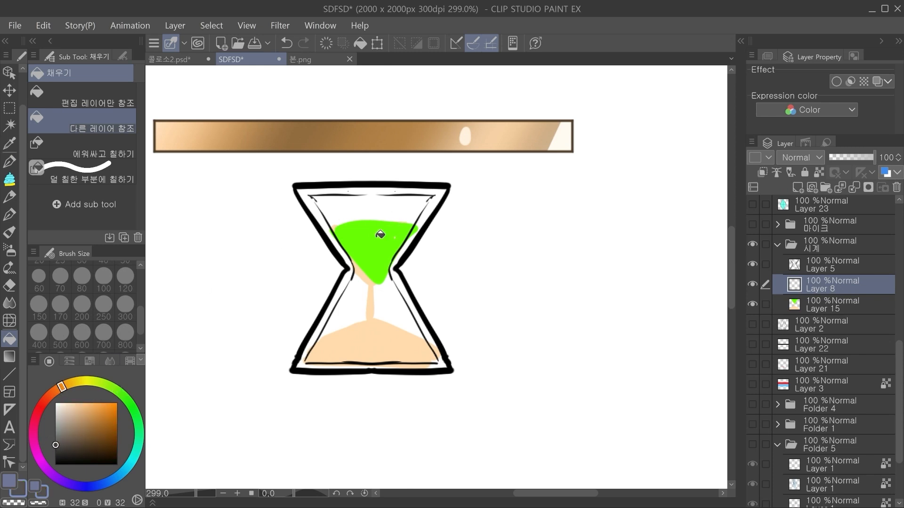
key("p")
left_click(9, 108)
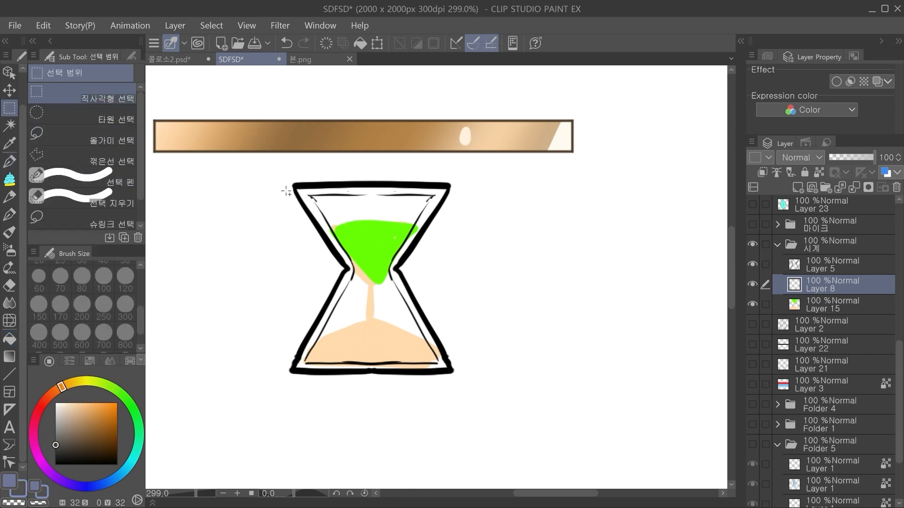
left_click_drag(286, 191, 456, 292)
left_click(447, 313)
left_click(762, 172)
key("ctrl+d")
Step: Try moving the clipped dark gray block across the hourglass's sand and undo the moves
left_click(10, 91)
left_click_drag(415, 277, 399, 396)
left_click_drag(482, 254, 448, 301)
left_click_drag(447, 313, 430, 299)
key("ctrl+z")
key("ctrl+z")
key("ctrl+z")
left_click_drag(468, 252, 460, 250)
left_click_drag(442, 287, 435, 303)
key("ctrl+z")
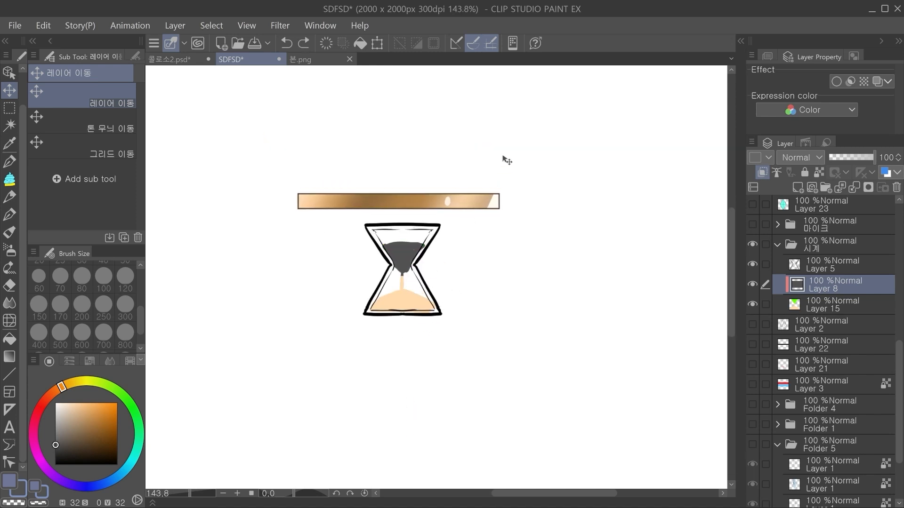
Step: Collapse the 시계 folder and Folder 5, and hide the hourglass
left_click(778, 246)
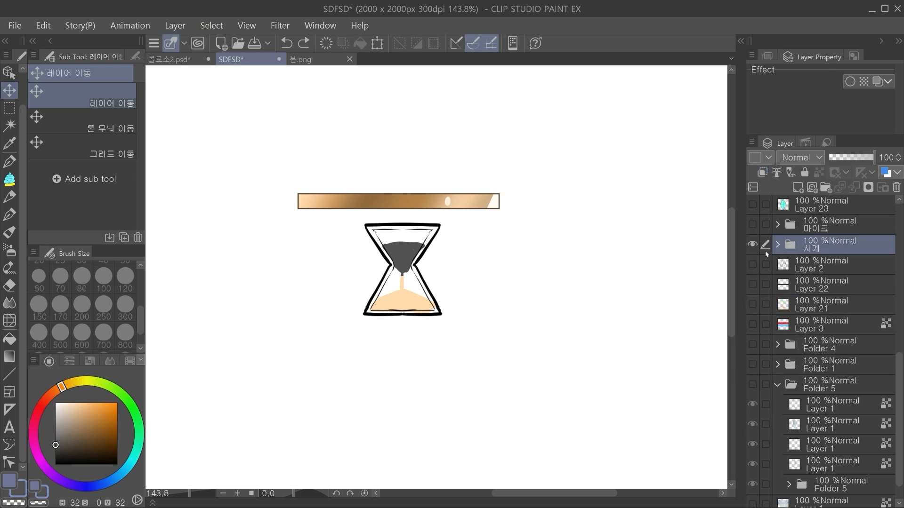
left_click(777, 385)
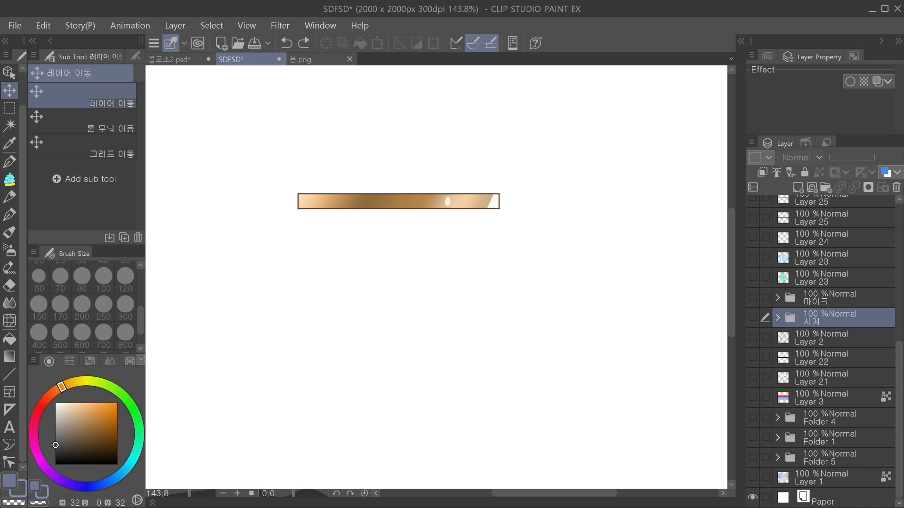
Step: View the upper body of the character illustration in the 콜로소2.psd document
left_click_drag(900, 353, 899, 217)
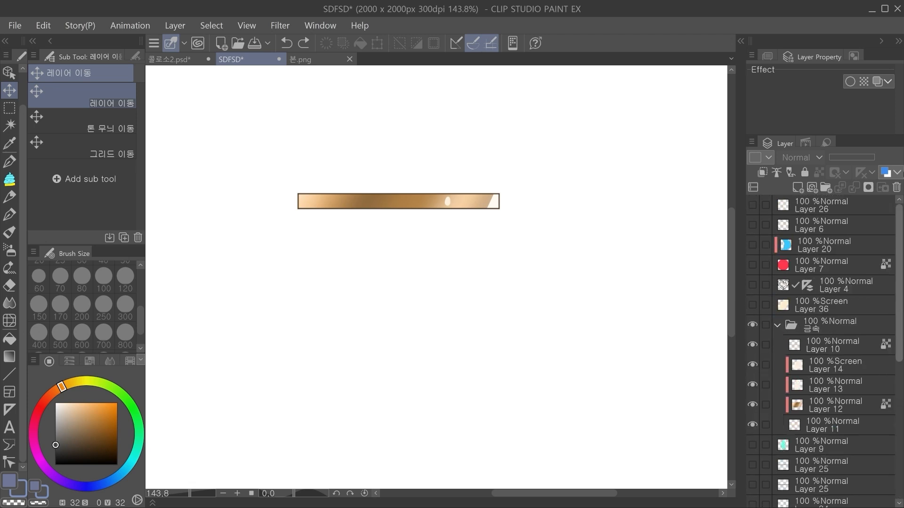
left_click(171, 60)
left_click_drag(400, 282, 401, 295)
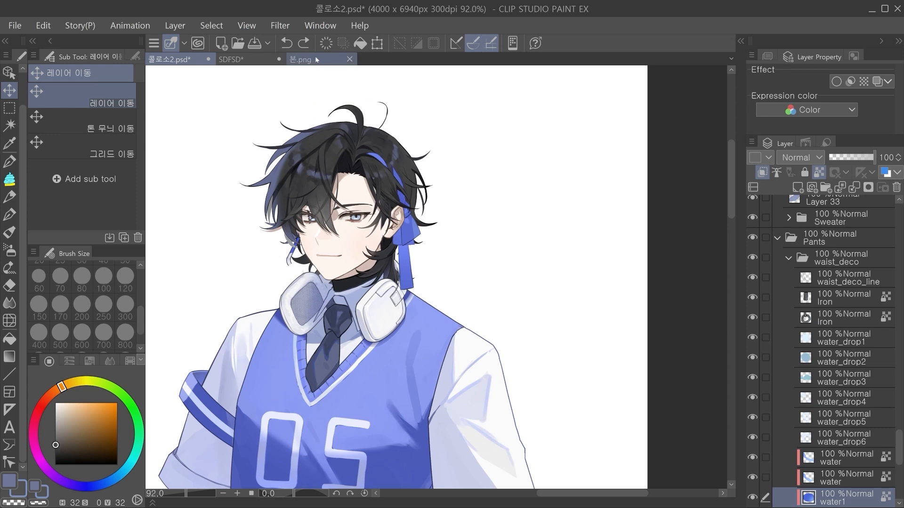
Step: In the SDFSD document, hide the 금속 folder and sketch the first curved strokes of a head on Layer 26
left_click(240, 59)
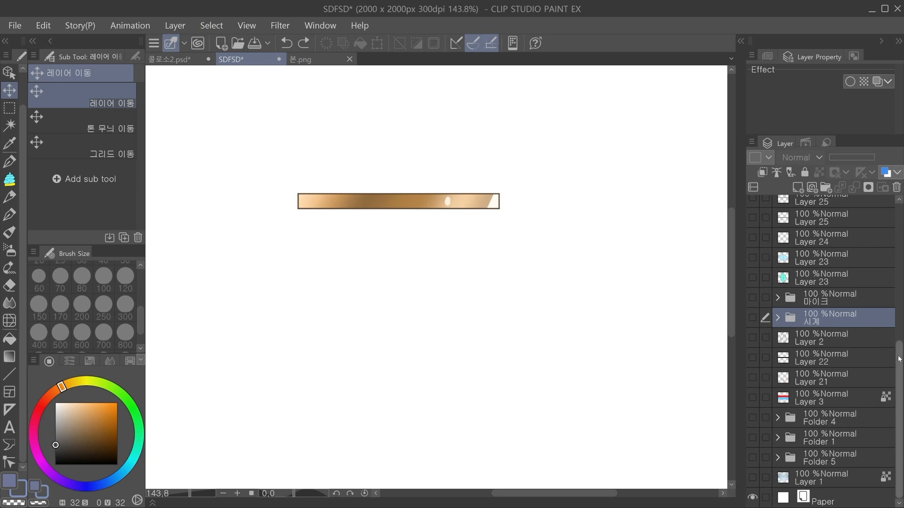
left_click(755, 328)
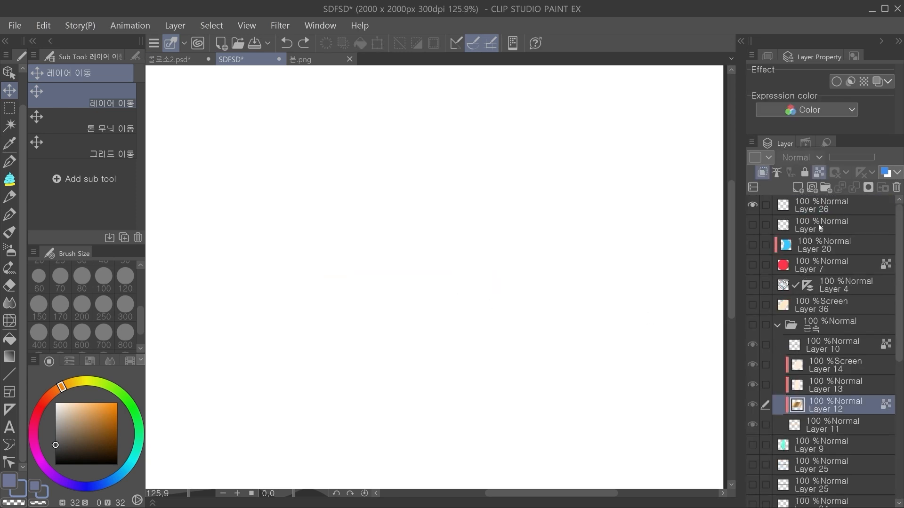
left_click(819, 211)
key("p")
mouse_move(441, 98)
left_mouse_down()
mouse_move(347, 152)
mouse_move(356, 251)
left_mouse_up()
key("ctrl+z")
mouse_move(433, 102)
left_mouse_down()
mouse_move(478, 186)
mouse_move(479, 241)
mouse_move(494, 216)
mouse_move(485, 242)
left_mouse_up()
key("ctrl+z")
key("ctrl+z")
key("ctrl+z")
key("ctrl+z")
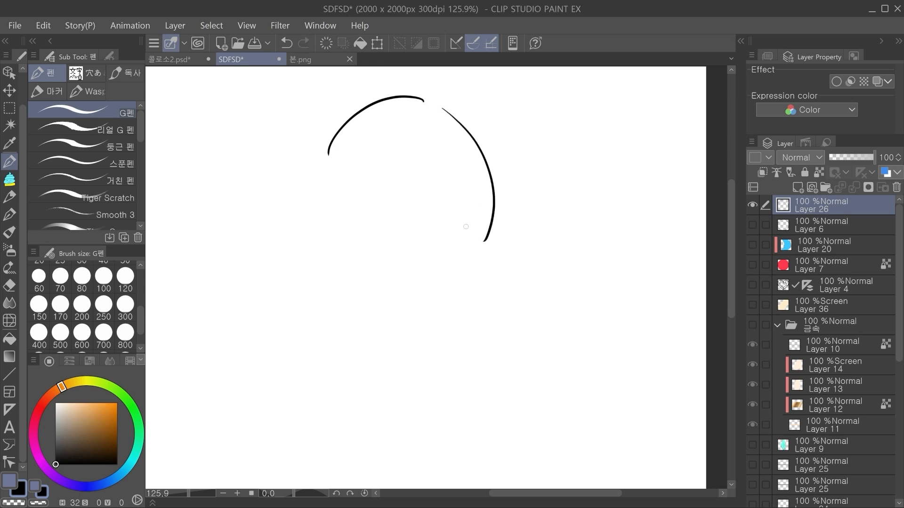
Step: Examine the character's face and hair up close in the 콜로소2.psd document
left_click(175, 60)
left_click_drag(496, 168, 524, 178)
left_click_drag(375, 221, 395, 220, "ctrl")
left_click_drag(360, 321, 360, 312)
left_click_drag(321, 255, 353, 261)
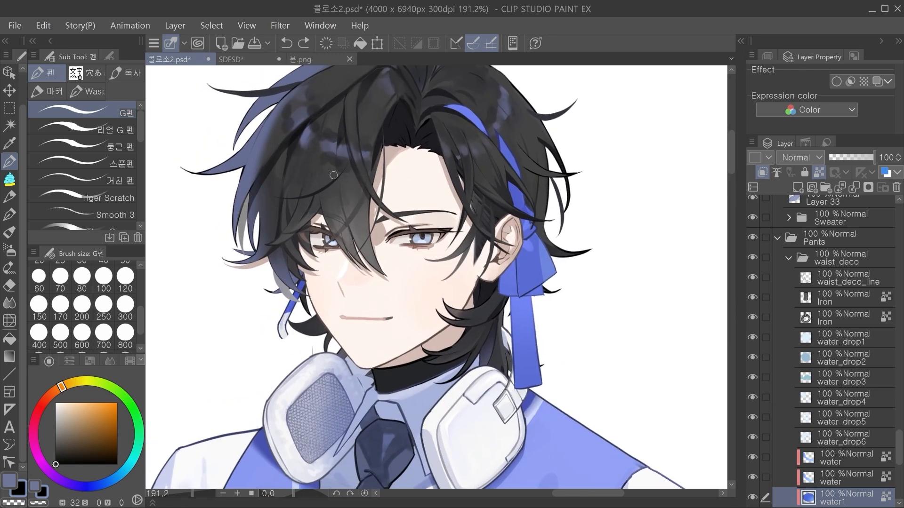
Step: Complete a black egg-shaped head outline tapering to a pointed chin on Layer 26 of the SDFSD document
left_click(230, 60)
mouse_move(389, 103)
left_mouse_down()
mouse_move(322, 217)
mouse_move(331, 166)
mouse_move(319, 191)
left_mouse_up()
key("ctrl+z")
left_click_drag(322, 195, 335, 235)
left_click_drag(322, 201, 332, 237)
key("ctrl+z")
key("ctrl+z")
key("ctrl+z")
mouse_move(418, 107)
left_mouse_down()
mouse_move(326, 184)
mouse_move(328, 216)
left_mouse_up()
left_click_drag(328, 184, 346, 286)
mouse_move(329, 226)
left_mouse_down()
mouse_move(347, 292)
mouse_move(398, 344)
mouse_move(482, 277)
left_mouse_up()
key("ctrl+z")
key("ctrl+z")
left_click_drag(400, 344, 470, 281)
left_click_drag(415, 110, 492, 179)
key("ctrl+z")
mouse_move(420, 109)
left_mouse_down()
mouse_move(492, 170)
mouse_move(494, 210)
left_mouse_up()
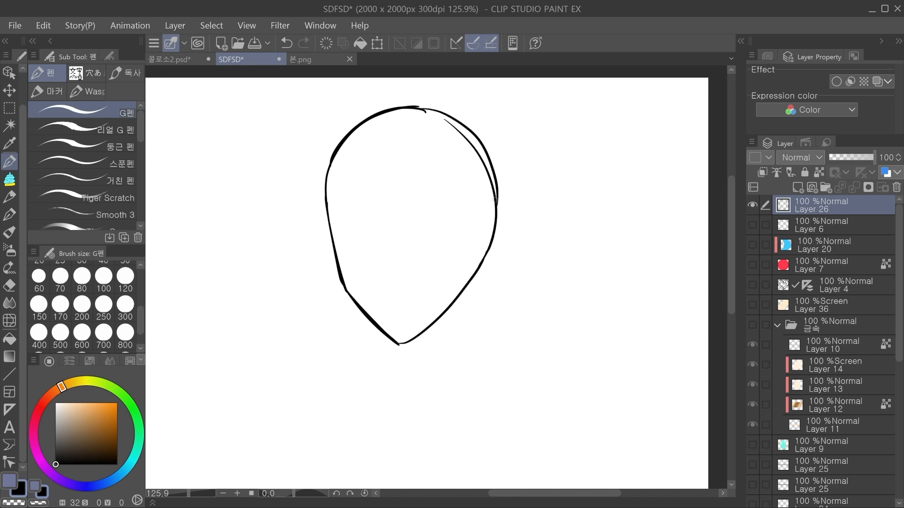
Step: Fill the head with light peach on a new layer beneath the outline and merge the outline with the fill
left_click(66, 403)
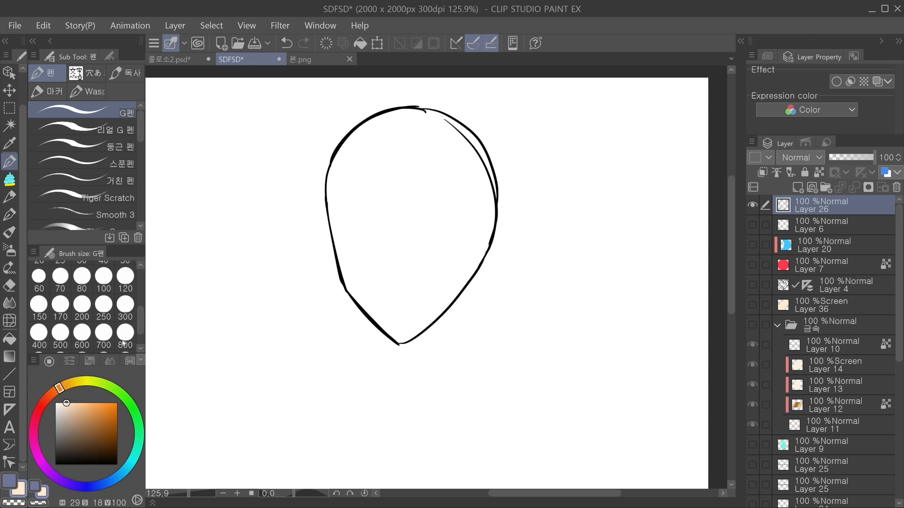
key("g")
left_click(442, 205)
key("ctrl+z")
left_click(823, 224)
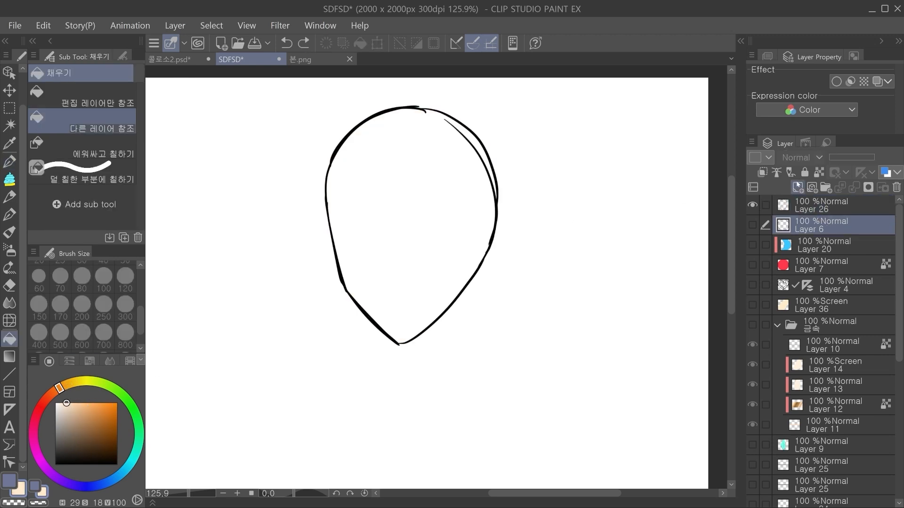
left_click(797, 187)
left_click(406, 220)
left_click(822, 210)
key("ctrl+e")
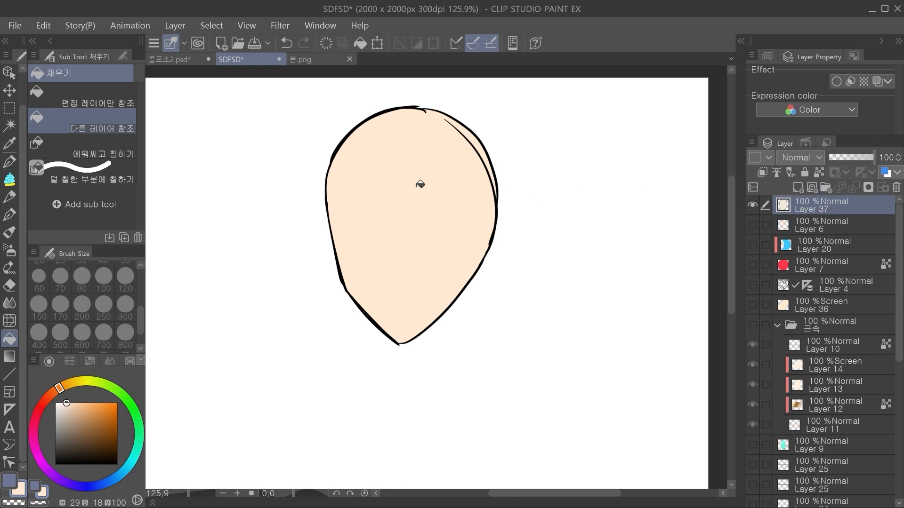
Step: Paint over the stray inner lines of the head in peach with the CEL SHADE razou marker at size 120
key("i")
key("p")
left_click(53, 92)
left_click_drag(457, 122, 437, 116)
left_click(125, 278)
key("ctrl+z")
mouse_move(404, 112)
left_mouse_down()
mouse_move(440, 128)
mouse_move(423, 114)
mouse_move(453, 155)
left_mouse_up()
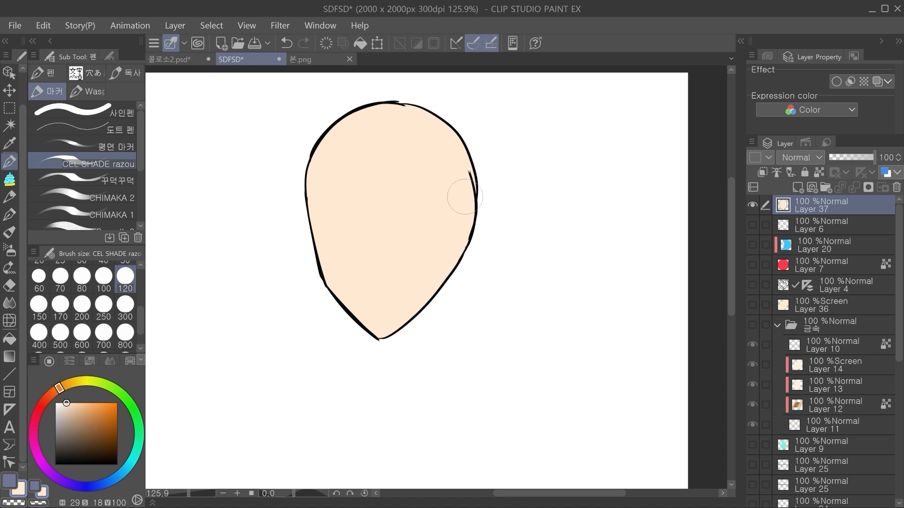
left_click_drag(465, 218, 470, 180)
left_click_drag(414, 240, 403, 232)
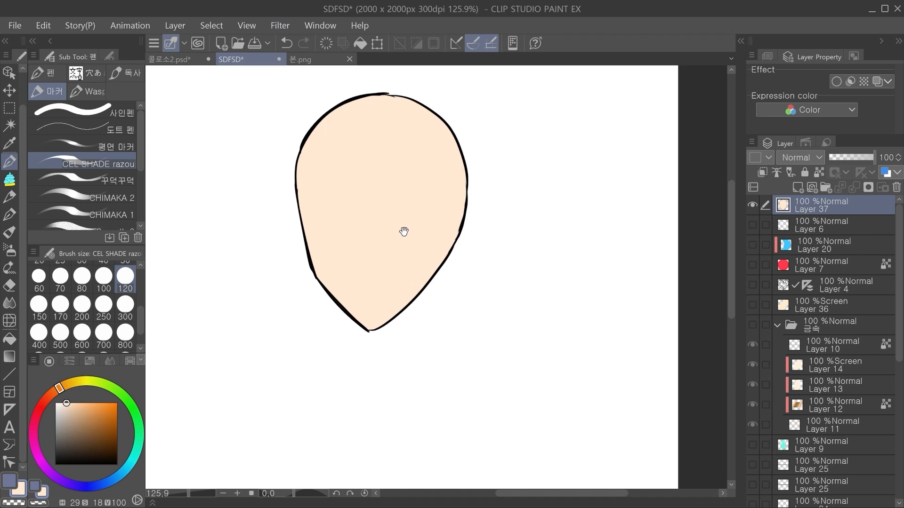
Step: On a new layer, draw a black side-profile line with forehead, nose, lips and chin along the head's left edge
key("ctrl+shift+n")
left_click(56, 465)
left_click_drag(317, 172, 327, 176)
key("p")
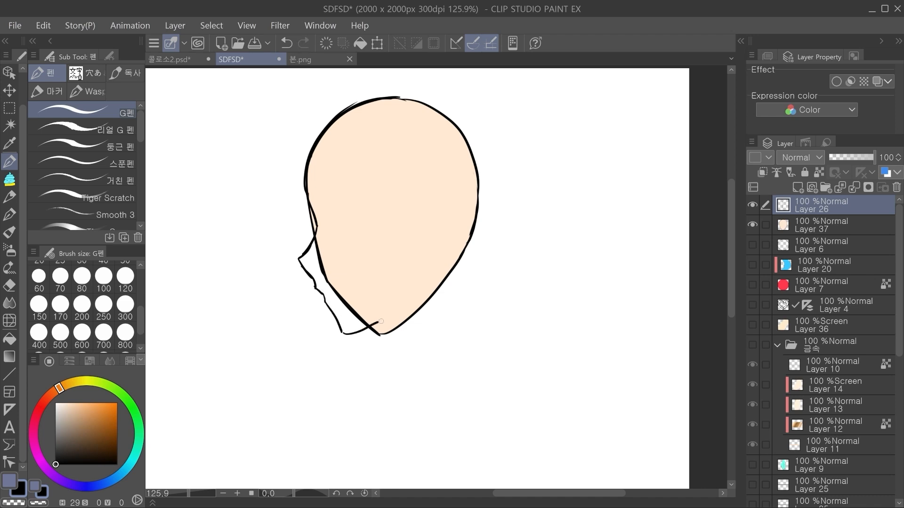
key("ctrl+z")
left_click_drag(447, 263, 458, 287)
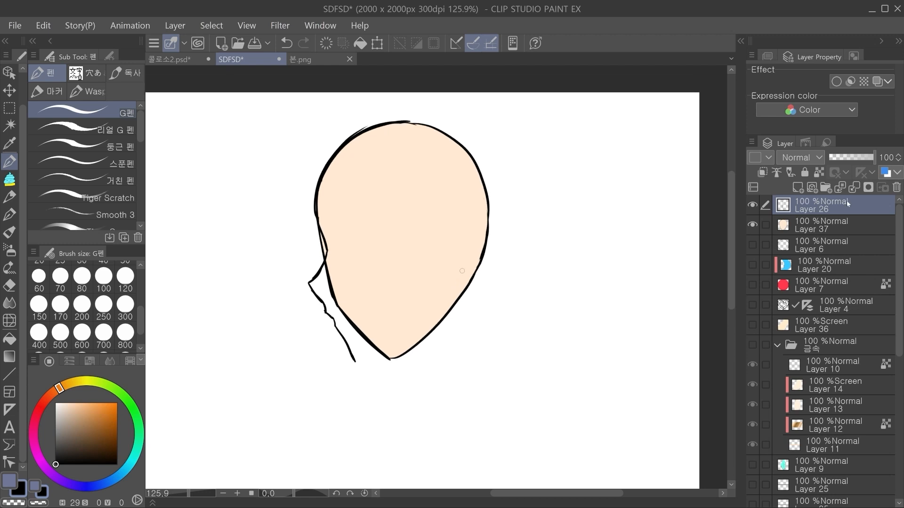
Step: Hide the head on Layer 37 and paint a peach fill for the profile on a new layer beneath its line
left_click(393, 258, "alt")
left_click(63, 84)
left_click(752, 205)
left_click(821, 225)
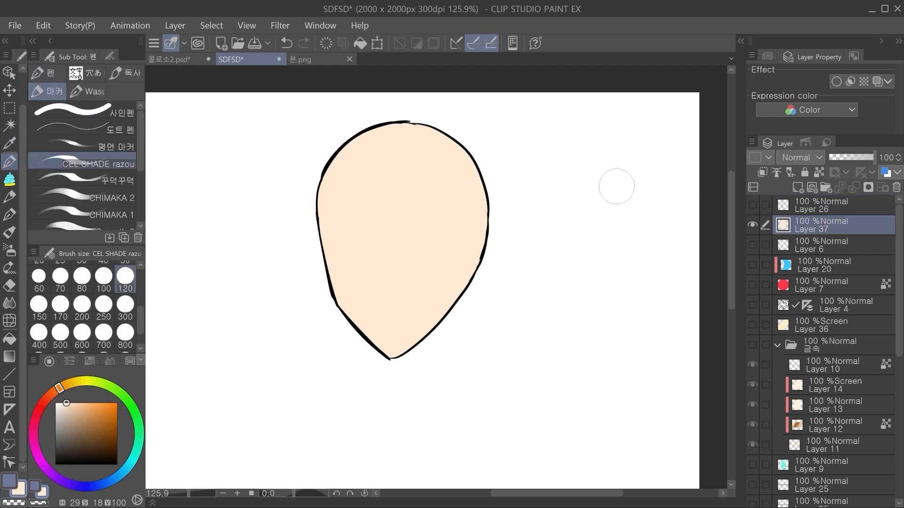
left_click(752, 225)
left_click(752, 205)
left_click(797, 187)
mouse_move(369, 125)
left_mouse_down()
mouse_move(411, 158)
mouse_move(417, 280)
mouse_move(371, 353)
left_mouse_up()
key("g")
left_click(371, 250)
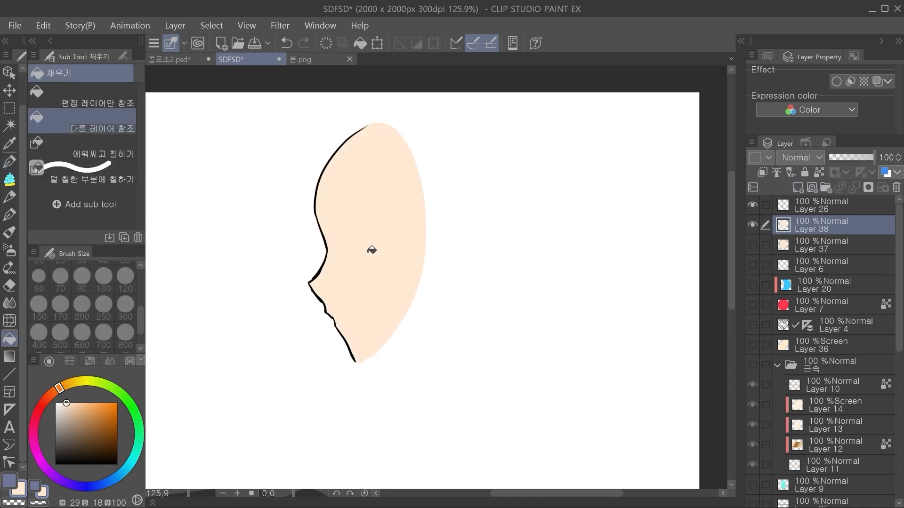
Step: Merge the profile line with its peach fill and show the head on Layer 37 beneath them
scroll(819, 217, "down", 1)
left_click(753, 205)
left_click(753, 225)
left_click_drag(433, 236, 382, 236)
left_click_drag(306, 226, 339, 218)
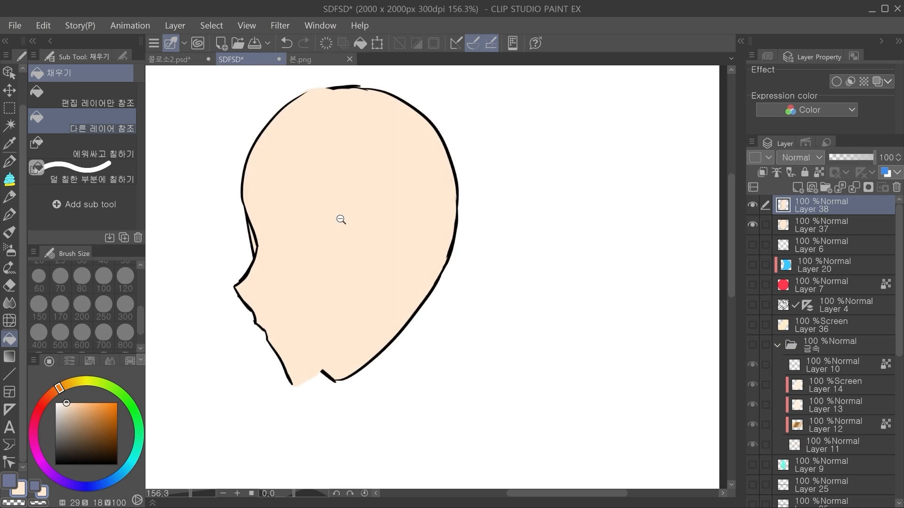
Step: Try moving the merged profile layer across the head and undo the last move
left_click(10, 91)
mouse_move(424, 240)
left_mouse_down()
mouse_move(396, 253)
mouse_move(375, 282)
mouse_move(351, 289)
mouse_move(359, 286)
left_mouse_up()
left_click_drag(361, 295, 386, 301)
key("ctrl+z")
Step: Try placing Layer 38 beneath Layer 37, compare them by toggling visibility, and undo the reordering and the profile merge
left_click_drag(828, 217, 829, 233)
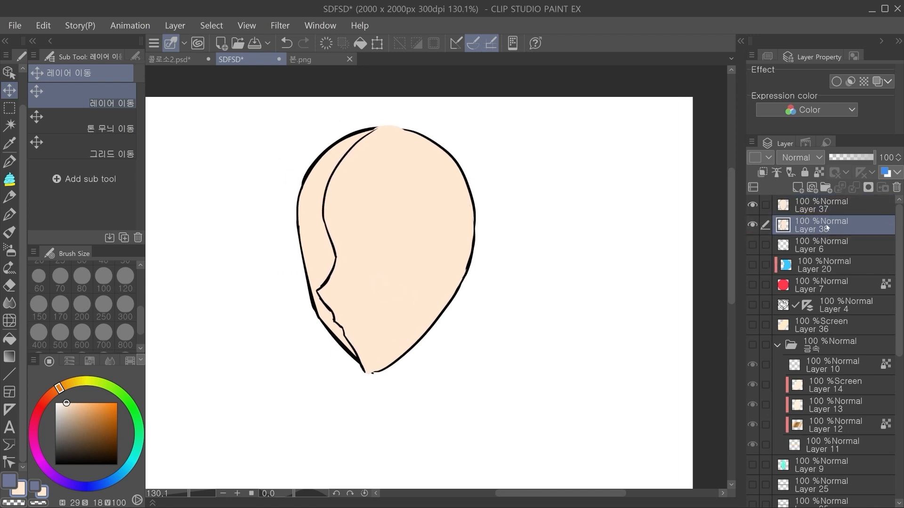
left_click_drag(537, 268, 480, 291)
key("ctrl+z")
left_click(821, 205)
left_click(823, 225)
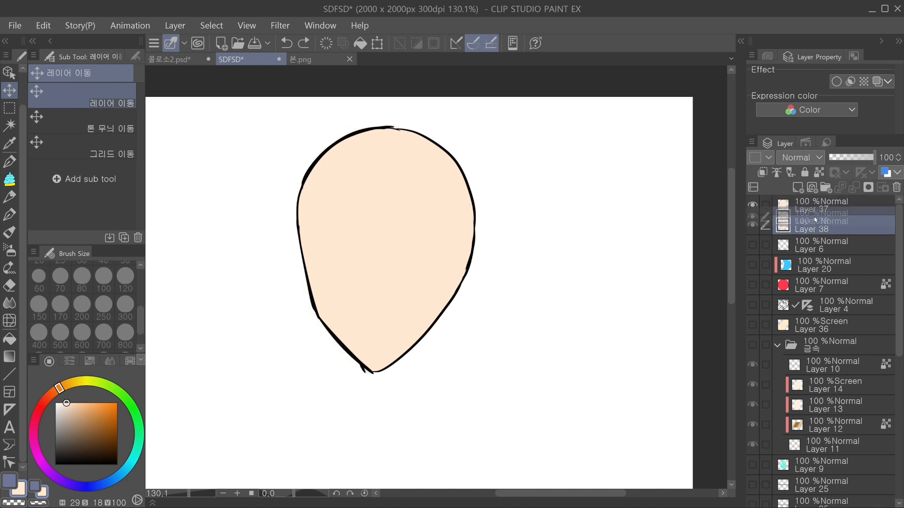
left_click(752, 206)
left_click(753, 206)
left_click(751, 226)
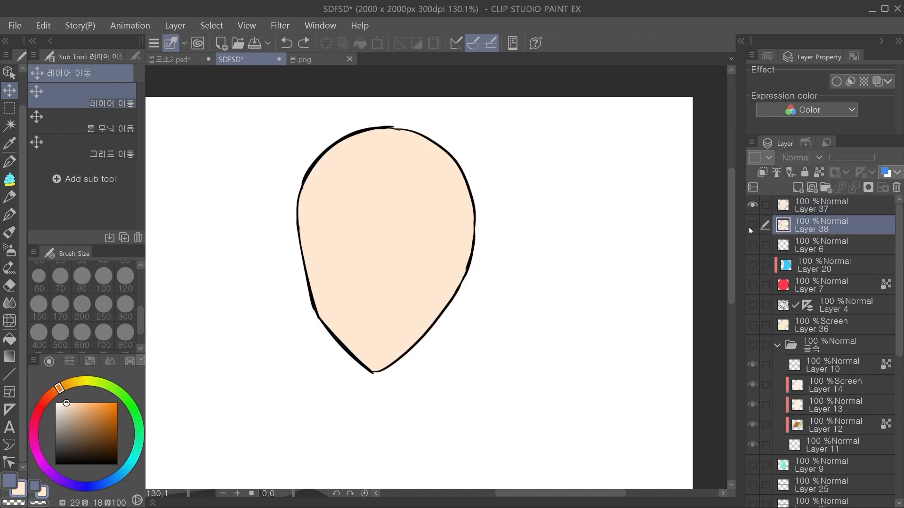
left_click(752, 225)
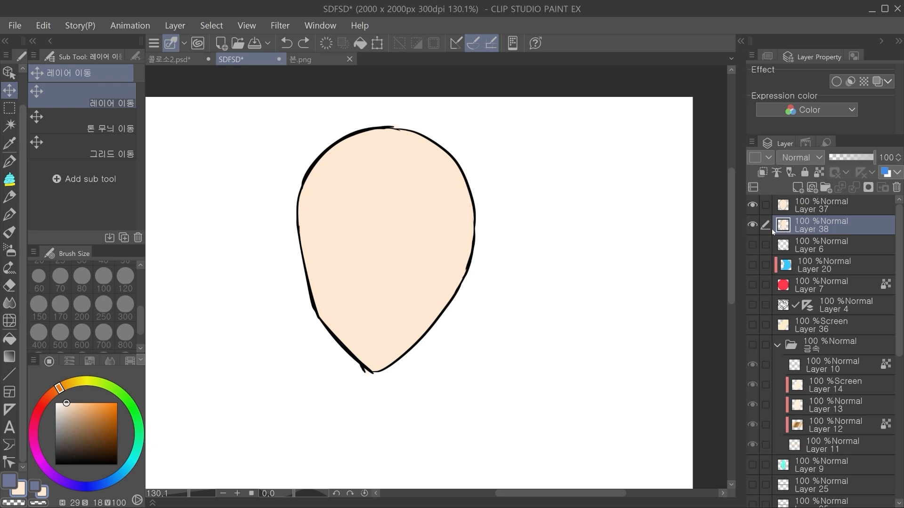
key("ctrl+z")
key("ctrl+z")
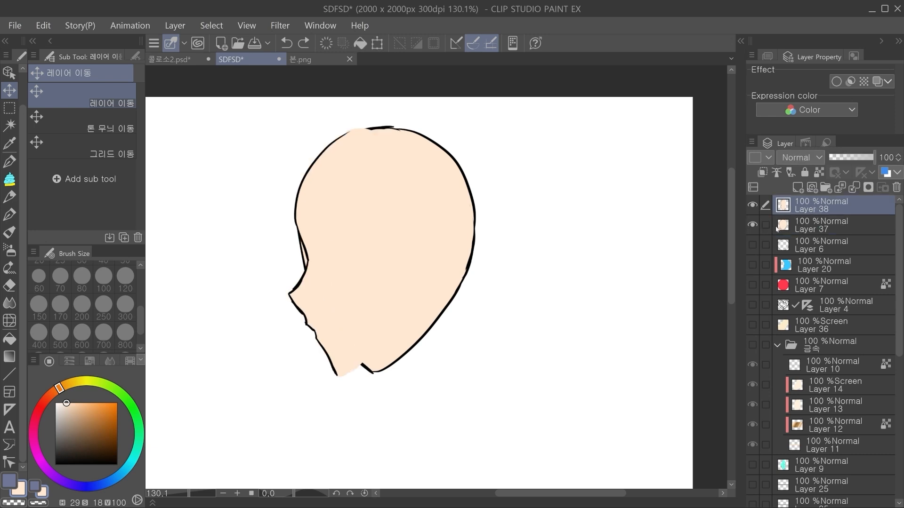
key("ctrl+z")
Step: Hide the profile line on Layer 26 and try moving the peach fill on Layer 38 by itself across the head
left_click(753, 206)
left_click(752, 206)
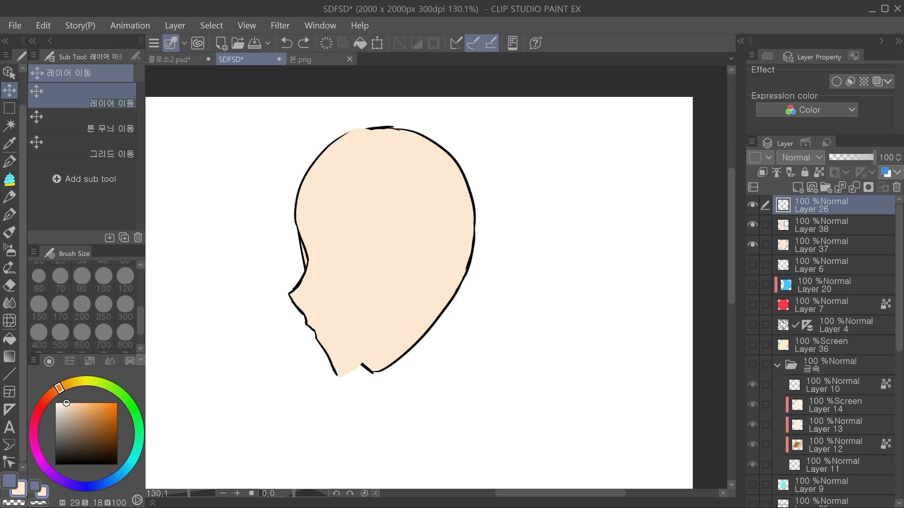
left_click(808, 230, "ctrl")
left_click(752, 205)
left_click_drag(444, 338, 449, 341)
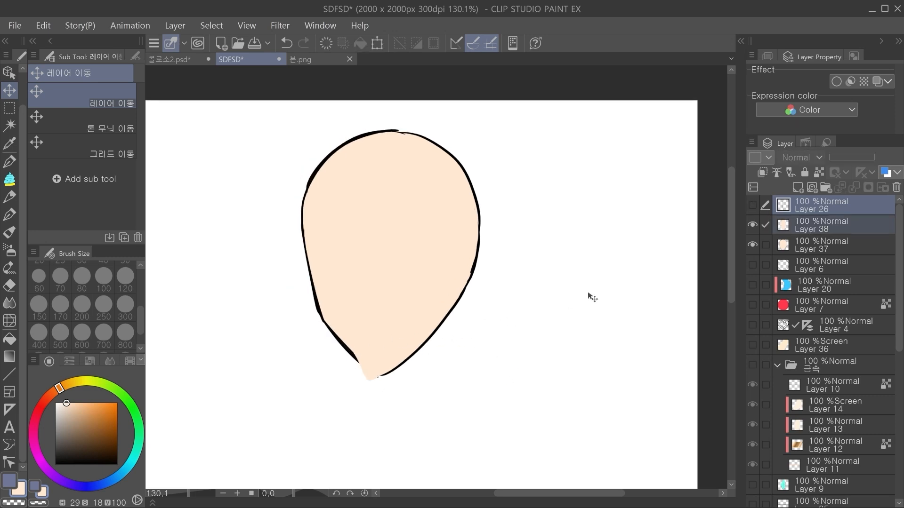
left_click(810, 226)
mouse_move(497, 300)
left_mouse_down()
mouse_move(480, 300)
mouse_move(498, 287)
left_mouse_up()
key("ctrl+z")
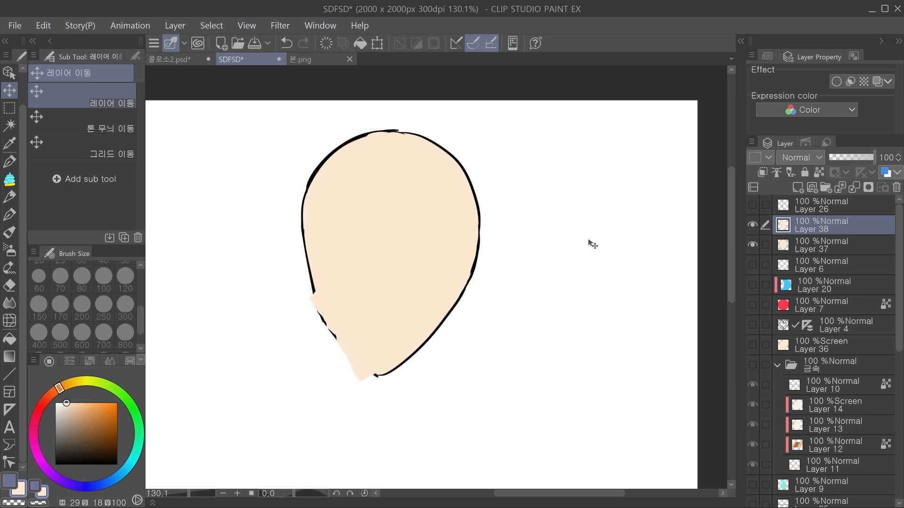
Step: Show the profile line again and move it together with its peach fill to the head's left edge
left_click(752, 206)
key("alt+]")
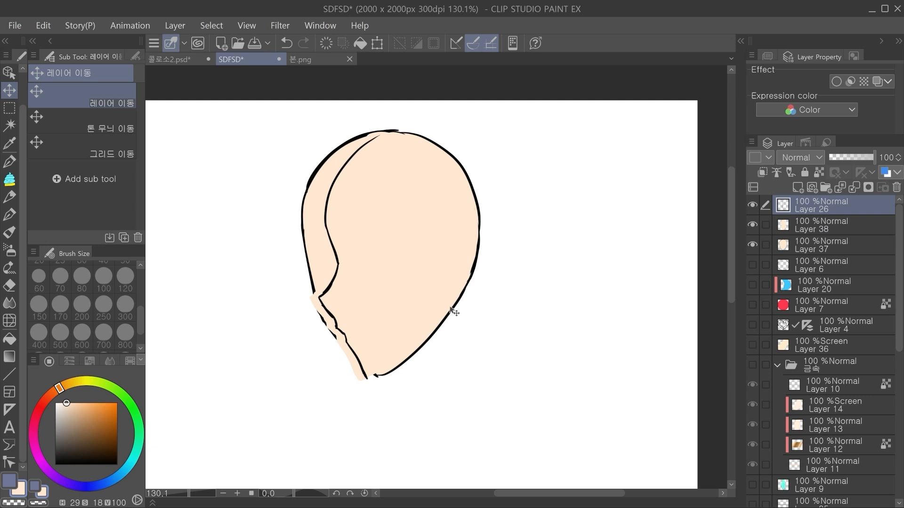
key("ctrl+z")
left_click(820, 222, "ctrl")
left_click_drag(488, 304, 459, 304)
Step: Liquify the chin, jaw and crown at brush size 250 to blend the profile into the head outline
key("j")
left_click_drag(332, 377, 354, 379)
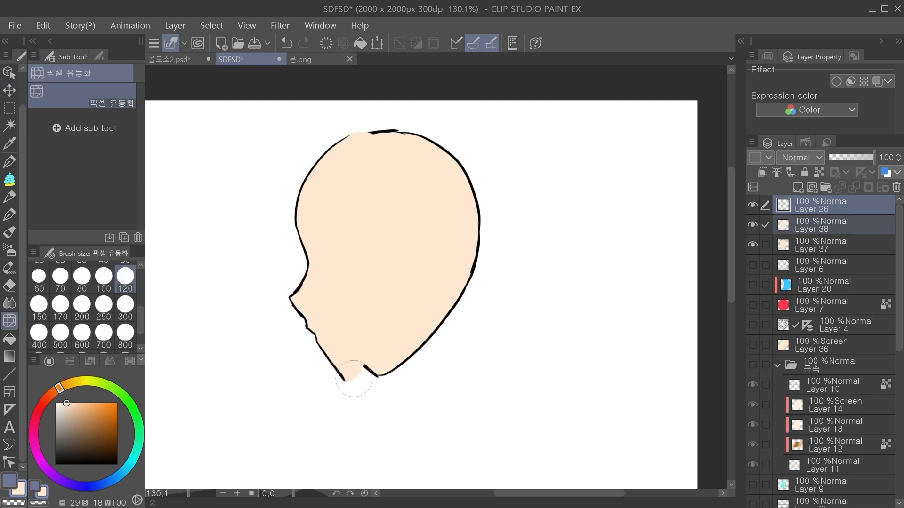
left_click(104, 306)
left_click_drag(321, 348, 330, 344)
left_click(390, 360, "ctrl+shift")
left_click_drag(378, 380, 356, 381)
left_click_drag(420, 357, 416, 353)
left_click_drag(387, 388, 379, 392)
scroll(379, 391, "up", 1)
left_click(331, 145, "ctrl+shift")
left_click_drag(337, 127, 334, 121)
key("ctrl+z")
Step: Select Layers 26 and 38, try moving the profile line and fill together, and undo the moves
left_click(817, 209, "ctrl")
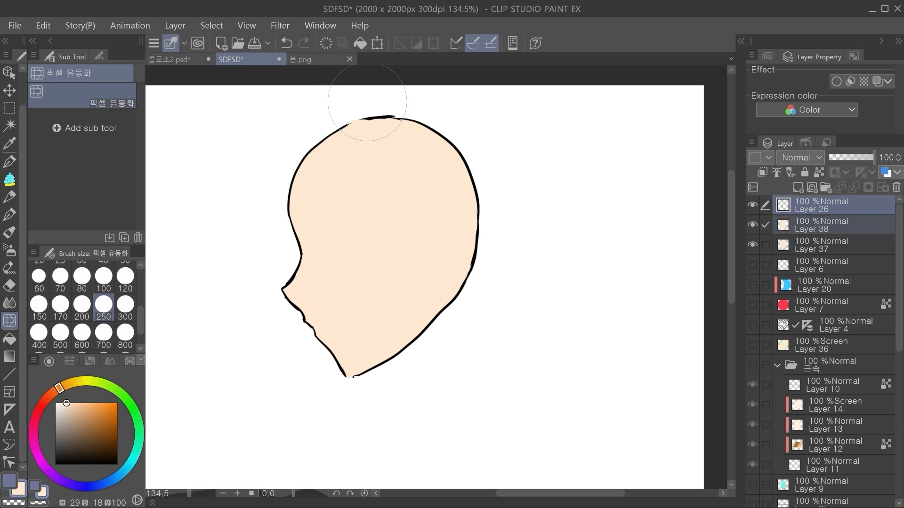
left_click(807, 225, "ctrl")
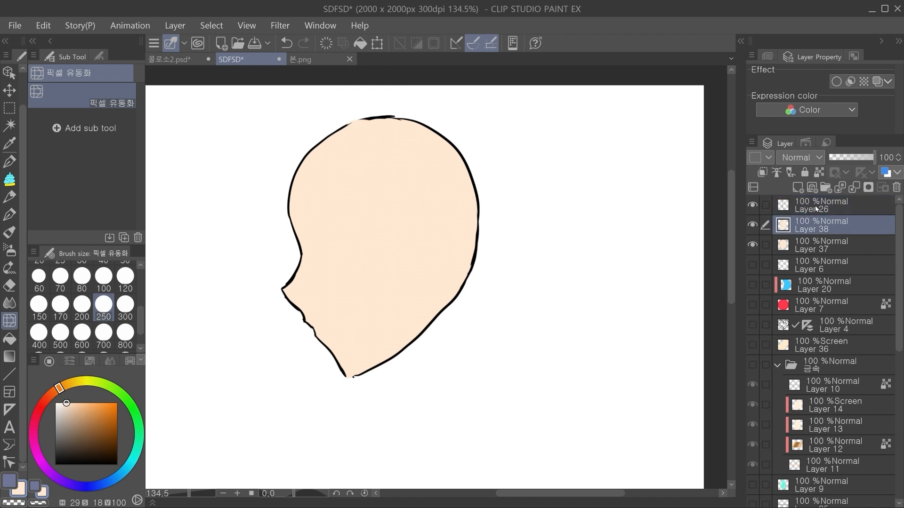
left_click(806, 230, "ctrl")
left_click(9, 90)
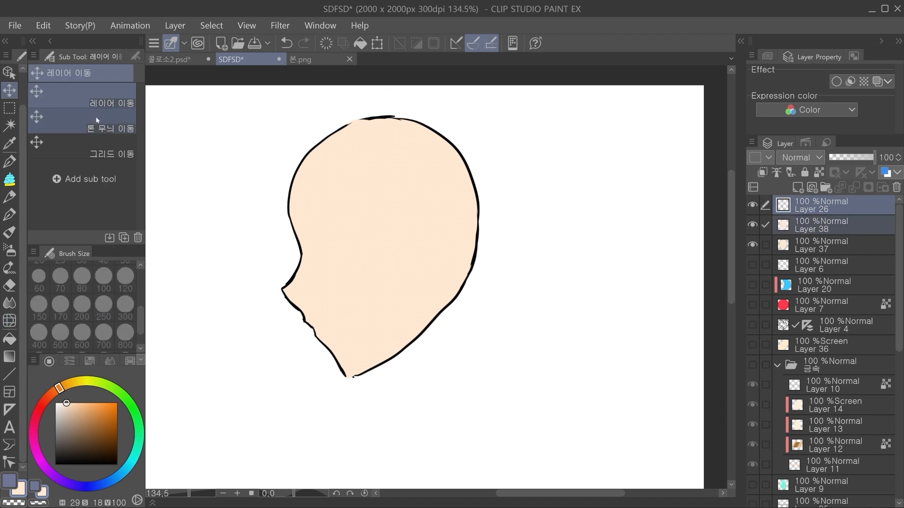
mouse_move(333, 289)
left_mouse_down()
mouse_move(385, 297)
mouse_move(339, 295)
mouse_move(331, 305)
left_mouse_up()
key("ctrl+z")
key("ctrl+z")
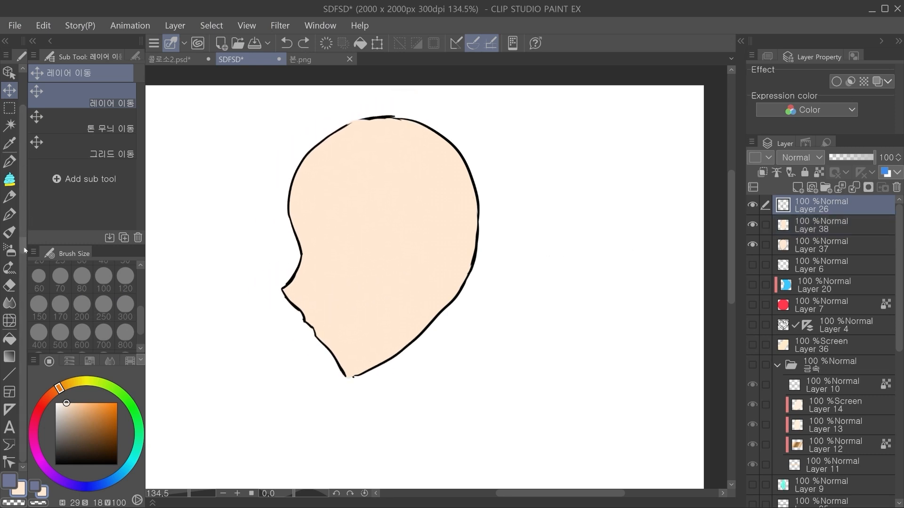
Step: Liquify only the profile line on Layer 26, pushing the forehead, nose and lips inward from the peach fill's edge
left_click(10, 321)
left_click_drag(313, 228, 315, 236)
left_click_drag(296, 190, 316, 190)
left_click_drag(321, 146, 356, 137)
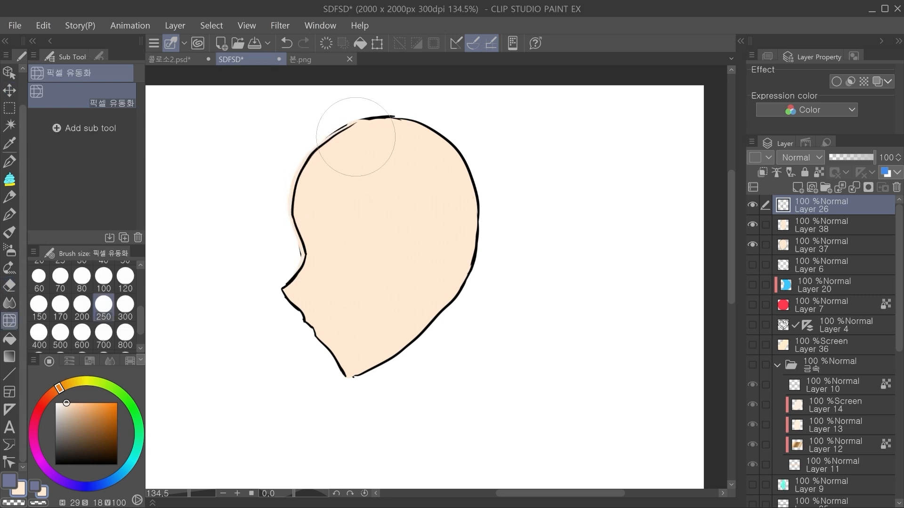
mouse_move(302, 269)
left_mouse_down()
mouse_move(285, 294)
mouse_move(313, 293)
mouse_move(310, 316)
mouse_move(325, 312)
mouse_move(309, 288)
left_mouse_up()
left_click_drag(306, 194, 329, 188)
left_click_drag(312, 151, 341, 136)
left_click_drag(308, 257, 326, 258)
left_click_drag(299, 286, 338, 291)
left_click_drag(315, 260, 335, 242)
left_click_drag(299, 209, 312, 204)
mouse_move(320, 304)
left_mouse_down()
mouse_move(353, 344)
mouse_move(355, 365)
mouse_move(373, 370)
mouse_move(339, 340)
left_mouse_up()
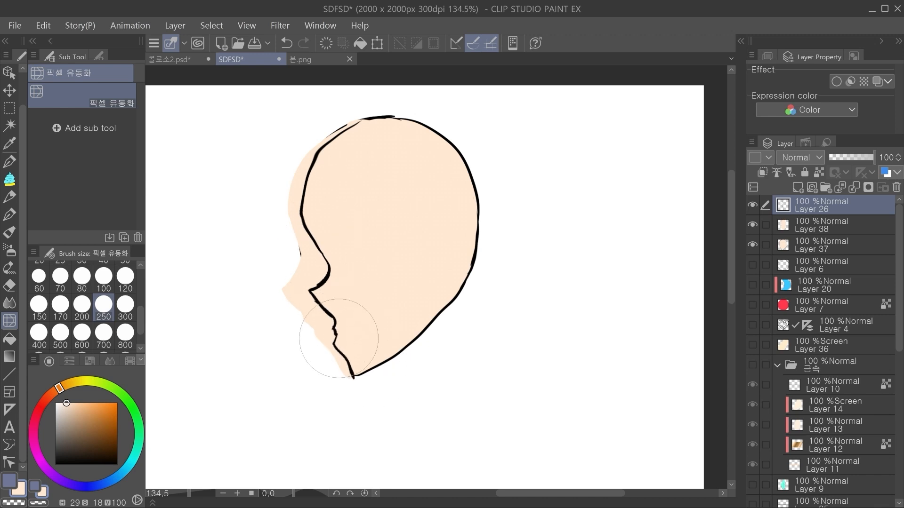
left_click_drag(302, 189, 307, 187)
Step: Liquify the peach fill on Layer 38 inward at the nose, forehead and chin toward the reshaped profile line
left_click(815, 228)
mouse_move(297, 265)
left_mouse_down()
mouse_move(326, 260)
mouse_move(340, 282)
left_mouse_up()
mouse_move(300, 307)
left_mouse_down()
mouse_move(325, 318)
mouse_move(312, 295)
left_mouse_up()
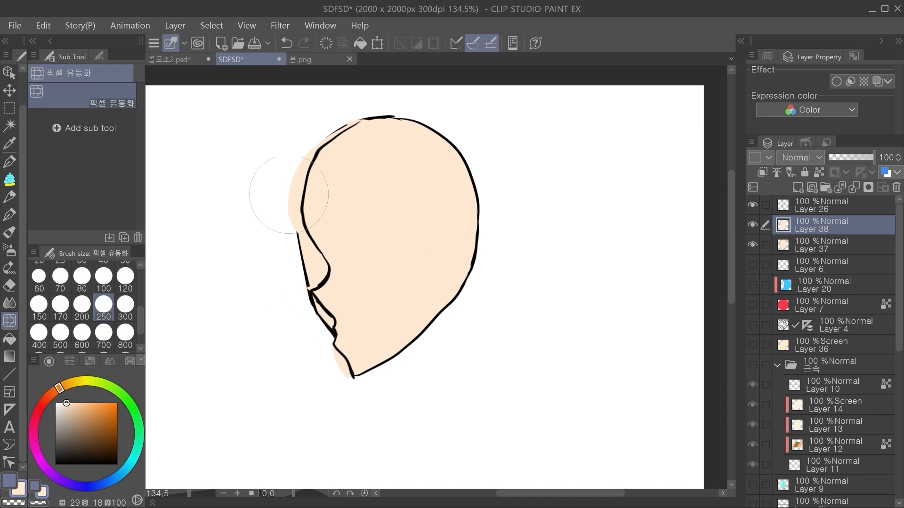
left_click_drag(288, 195, 331, 177)
left_click_drag(310, 149, 353, 160)
left_click_drag(313, 189, 319, 195)
left_click_drag(339, 358, 386, 333)
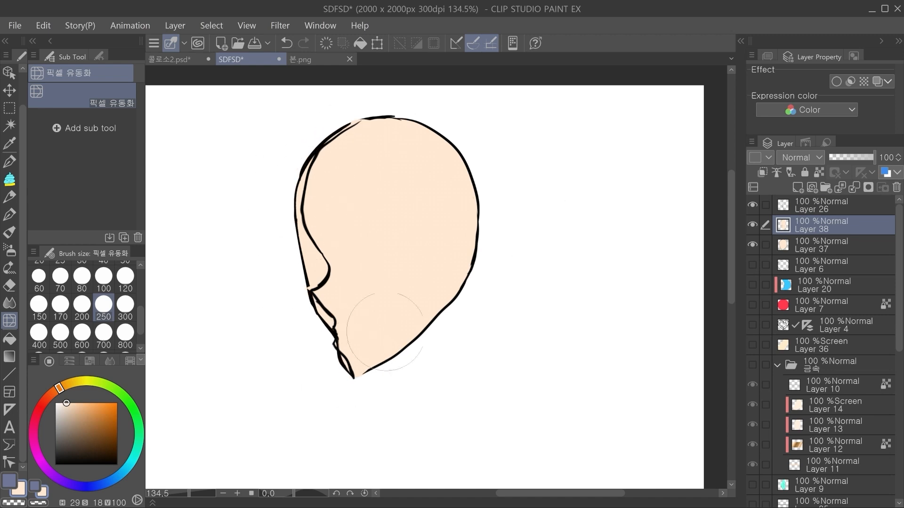
Step: Erase the forehead stretch and the lower chin stretch of the profile line on Layer 26 with the hard eraser at size 120
left_click(824, 212)
key("e")
left_click_drag(307, 228, 313, 158)
left_click(125, 277)
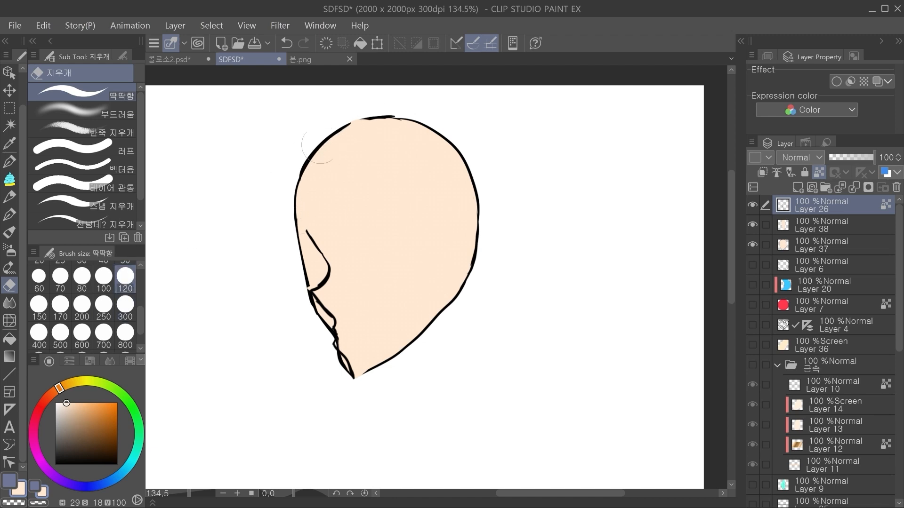
left_click_drag(307, 222, 309, 231)
left_click_drag(339, 354, 348, 389)
Step: Erase the head outline along the lower front of the chin on Layer 37, undoing any stray erasing
left_click(807, 238)
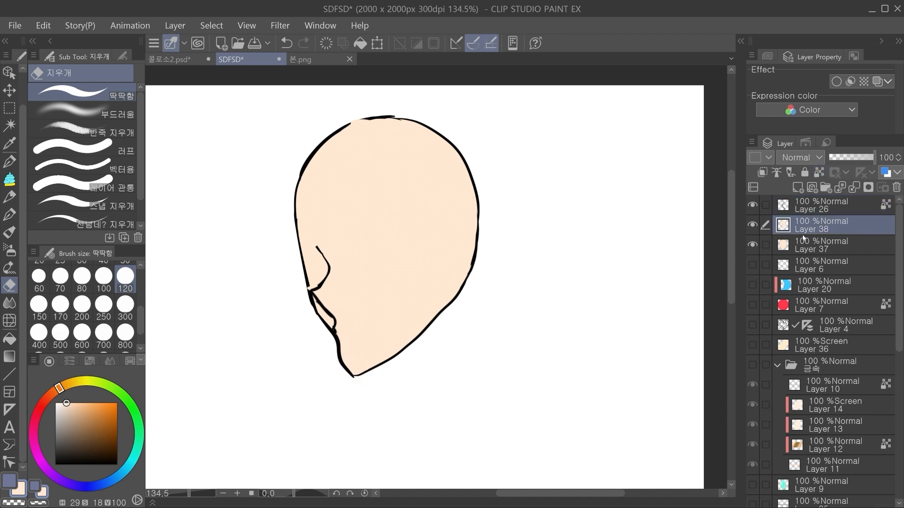
key("ctrl+z")
left_click(795, 244)
mouse_move(311, 340)
left_mouse_down()
mouse_move(338, 390)
mouse_move(358, 387)
left_mouse_up()
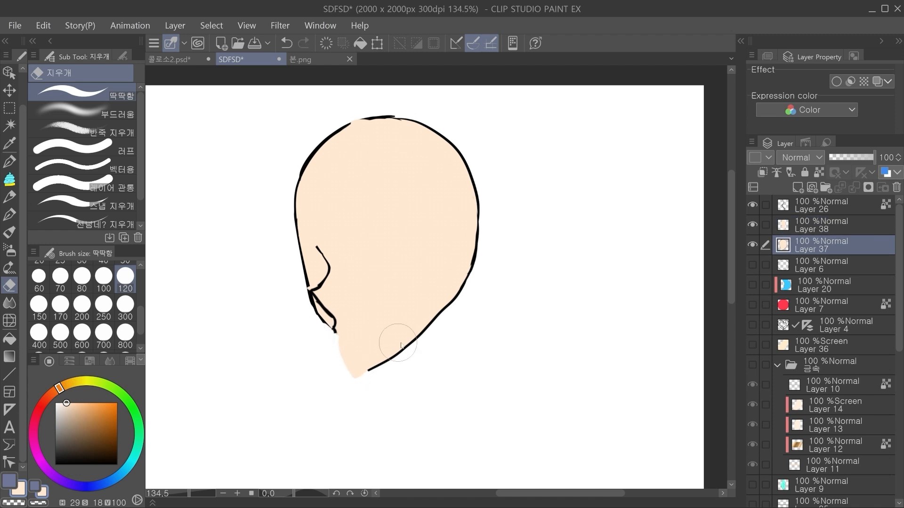
left_click_drag(323, 339, 335, 348)
key("ctrl+z")
Step: Liquify the peach fill on Layer 38 upward at the chin so it runs straight into the jawline
left_click(814, 226)
left_click(10, 320)
mouse_move(359, 360)
left_mouse_down()
mouse_move(363, 367)
mouse_move(365, 330)
left_mouse_up()
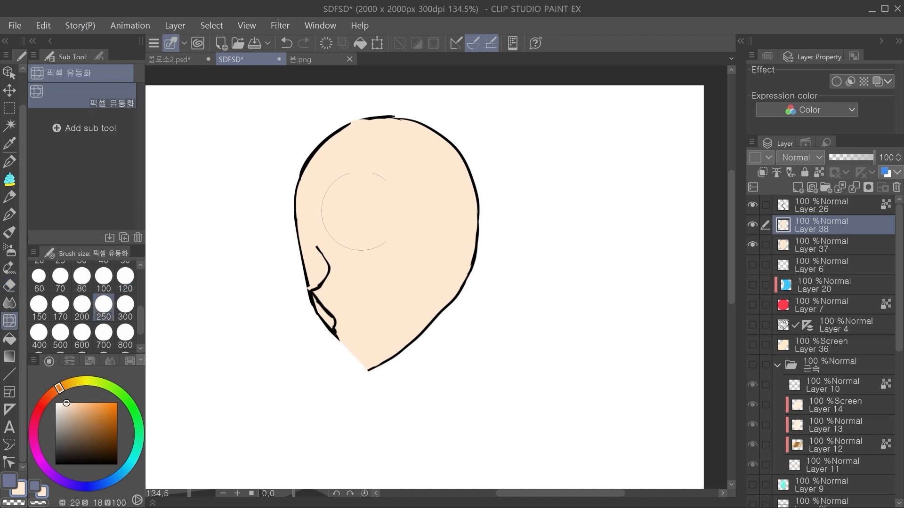
Step: Hide and reshow Layers 26 and 38 to compare the head with and without the profile
key("ctrl+alt+0")
left_click(777, 205)
left_click(753, 204)
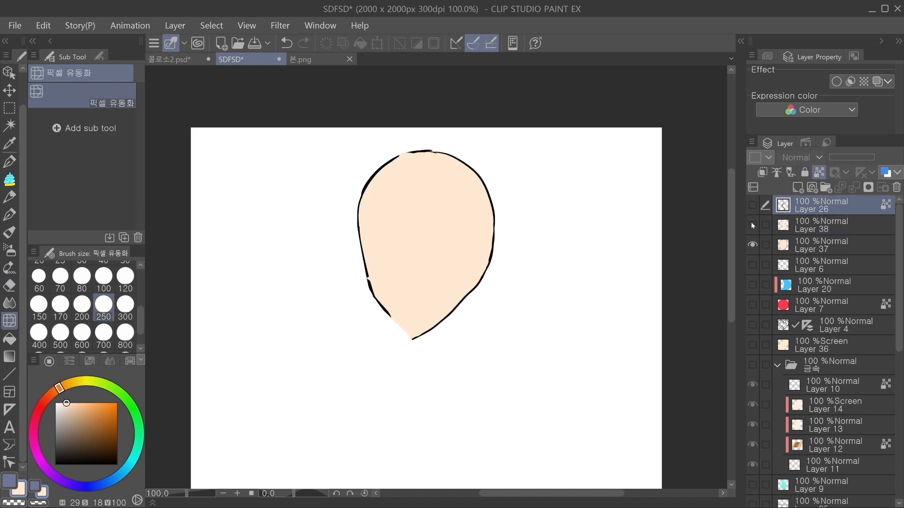
left_click_drag(751, 224, 751, 212)
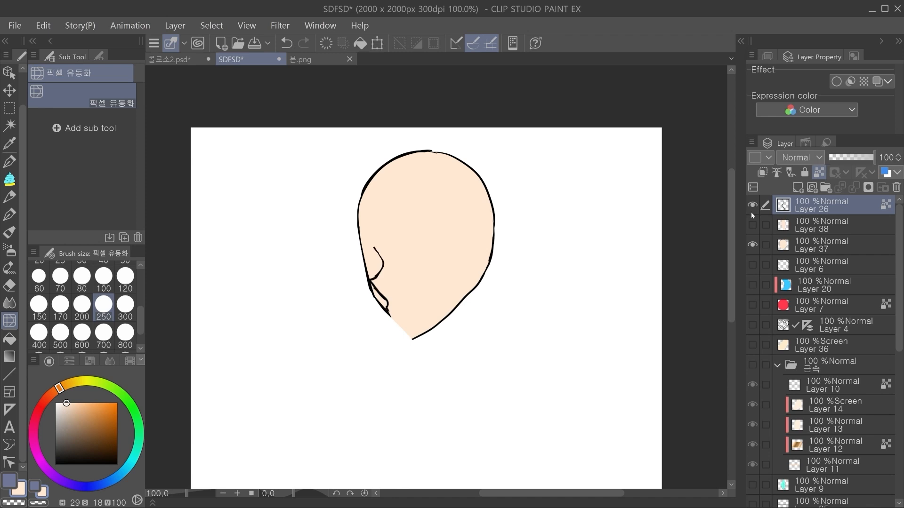
Step: Select Layer 38 together with Layer 26, try moving the trimmed profile, and undo the move
left_click(804, 227, "ctrl")
left_click(10, 90)
mouse_move(507, 251)
left_mouse_down()
mouse_move(498, 257)
mouse_move(496, 296)
left_mouse_up()
key("ctrl+z")
left_click_drag(447, 290, 472, 237)
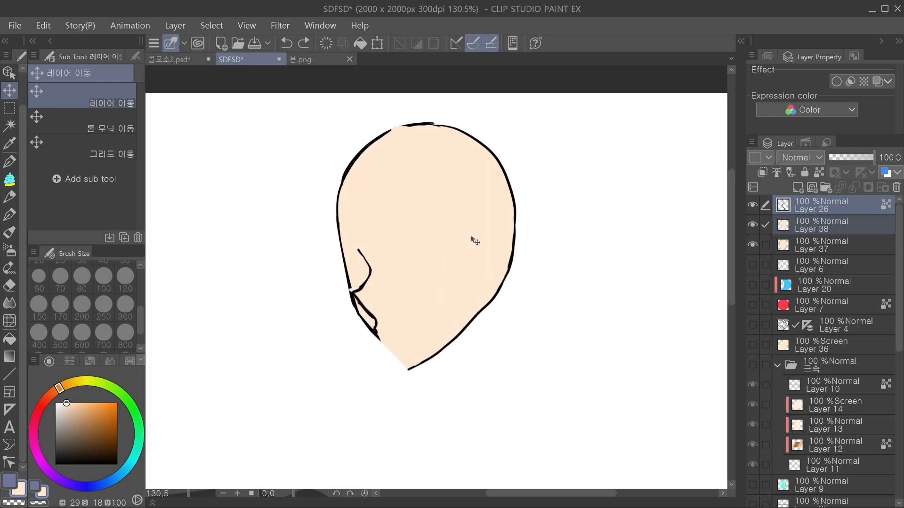
Step: Switch to the 콜로소2.psd document and hide the Bangs and bangs_Shadow folders to expose the face
left_click(170, 59)
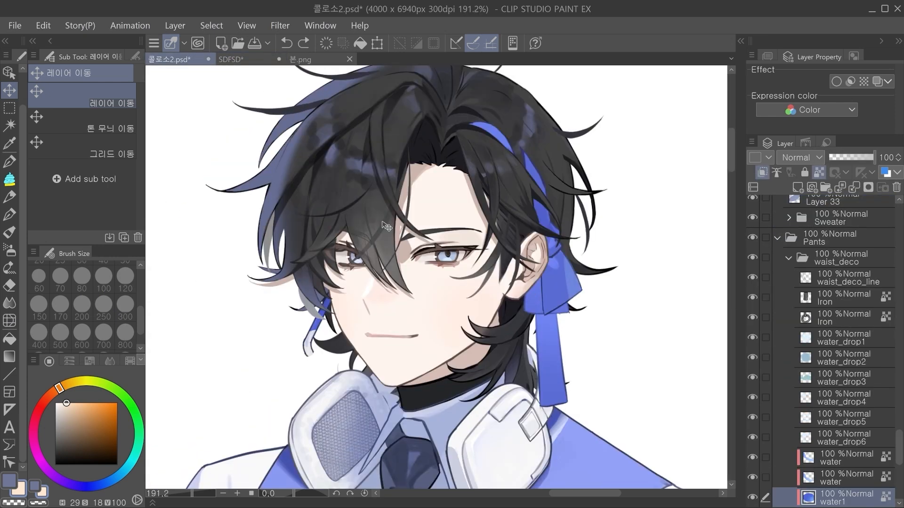
scroll(820, 292, "up", 15)
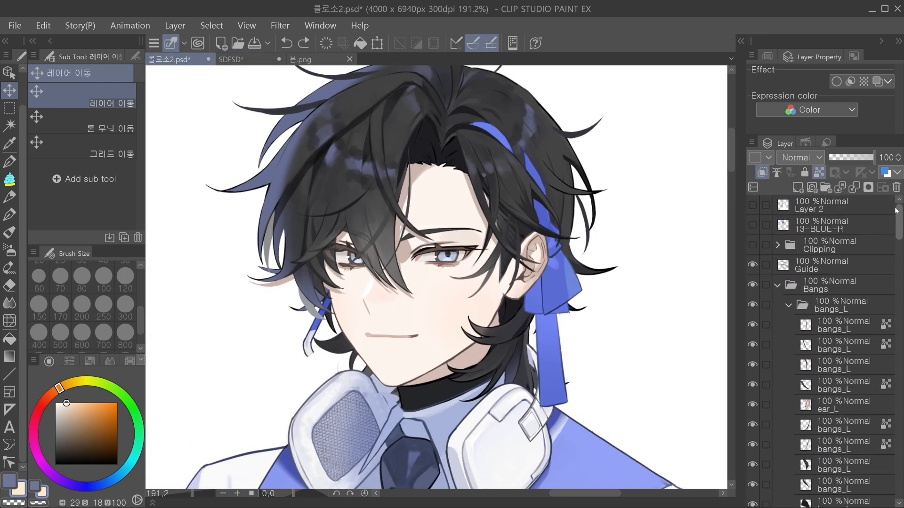
left_click(778, 285)
left_click(753, 285)
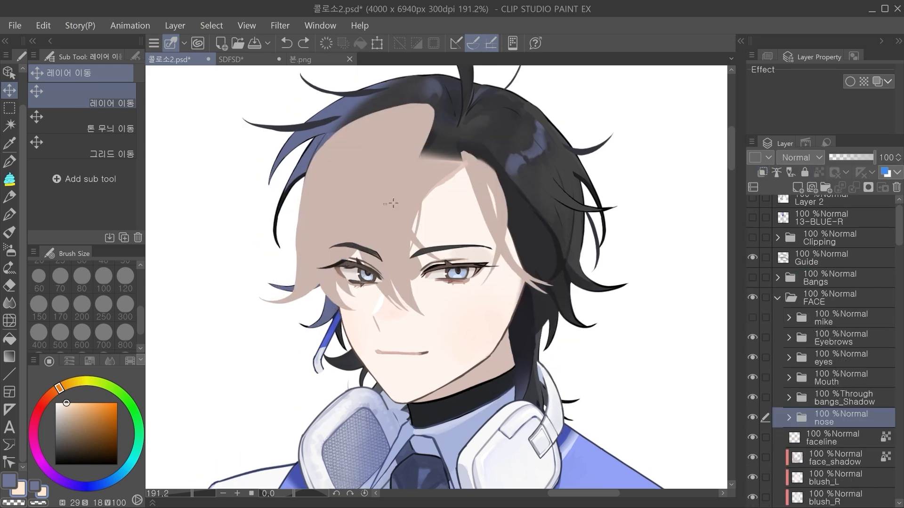
left_click(788, 399)
left_click(752, 397)
scroll(413, 305, "up", 1)
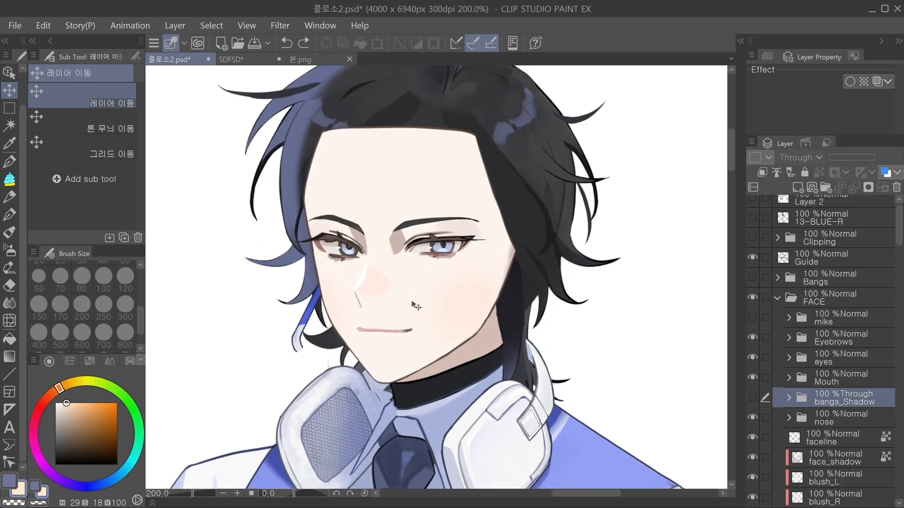
scroll(412, 305, "up", 1)
Step: Add a new layer above Guide and hide the nose_light layer in the nose folder
left_click(819, 258)
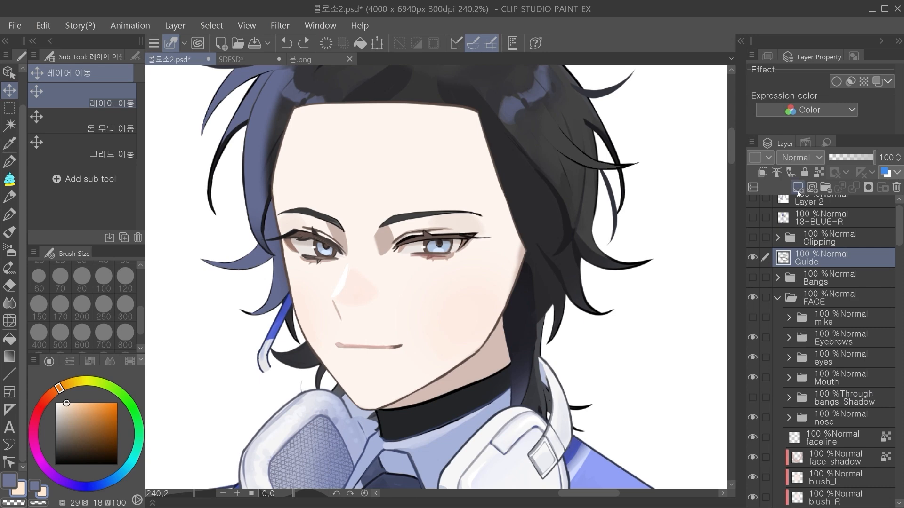
left_click(799, 187)
left_click_drag(432, 276, 428, 278)
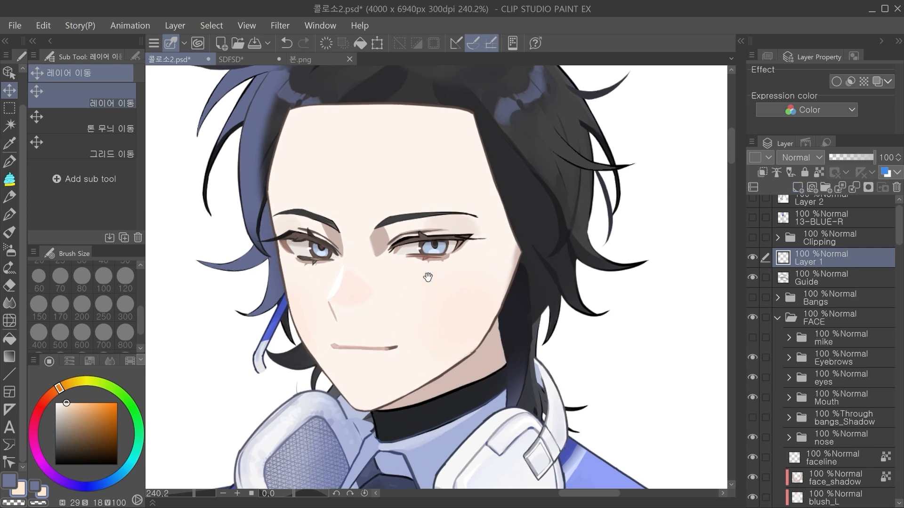
left_click(339, 283)
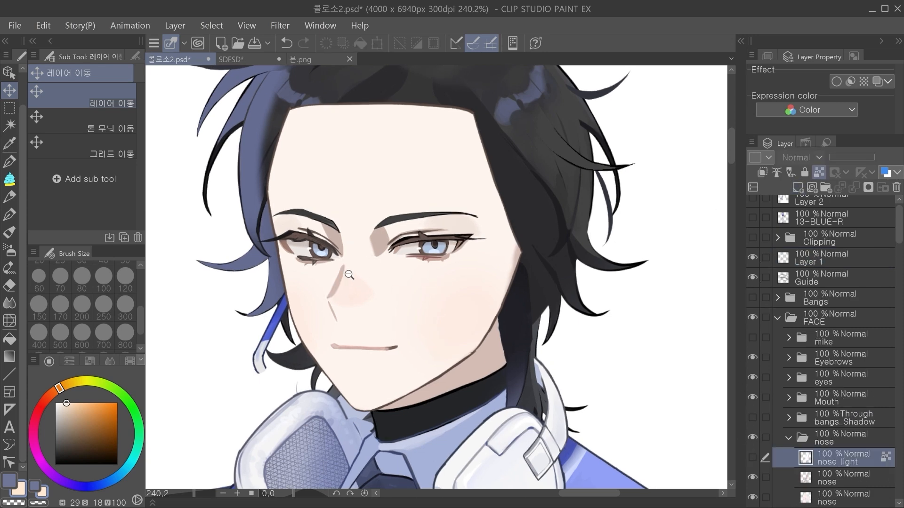
scroll(356, 279, "up", 3)
Step: Try skewing the nose-bridge shadow on its nose layer with a transform, and cancel it
left_click(377, 299)
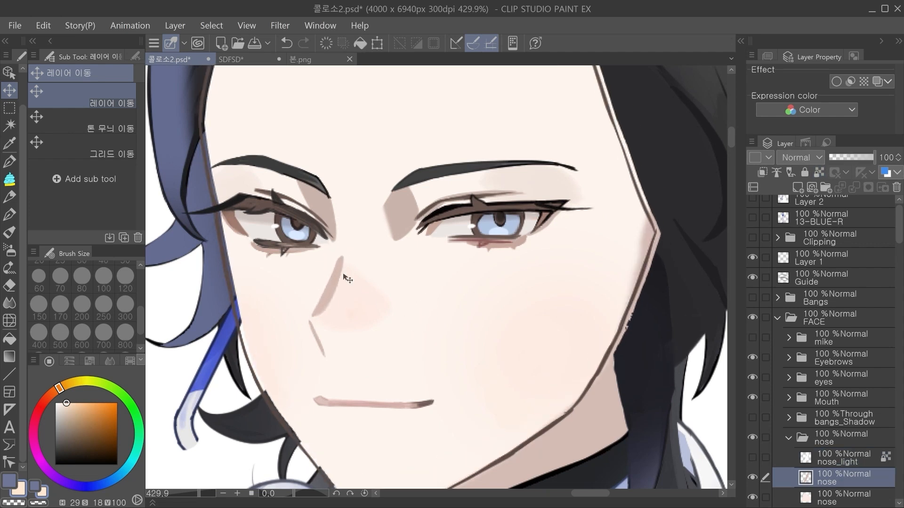
key("ctrl+t")
left_click_drag(321, 320, 351, 326)
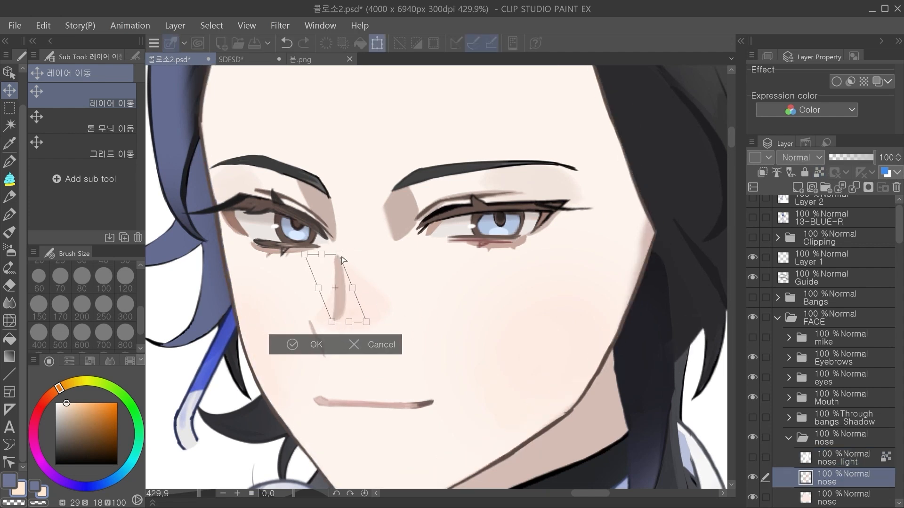
left_click_drag(341, 257, 356, 252)
left_click_drag(331, 324, 349, 326)
left_click(377, 344)
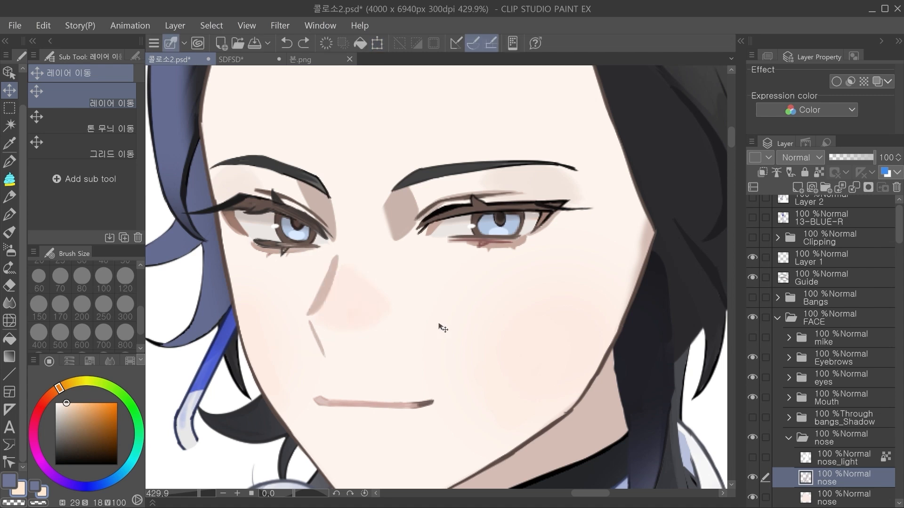
Step: Sample the nose shadow colour and draw a vertical straight line beside the nose on Layer 1
left_click_drag(898, 234, 898, 212)
left_click(840, 205)
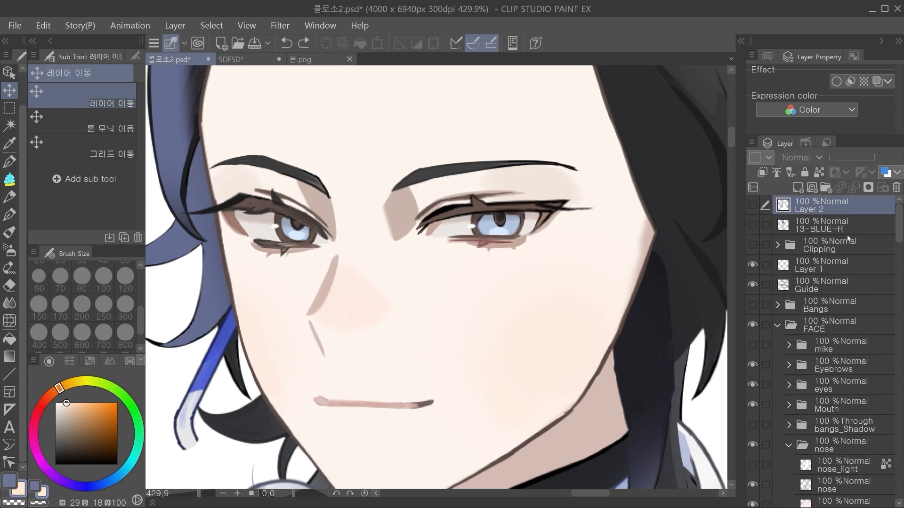
left_click(844, 265)
key("i")
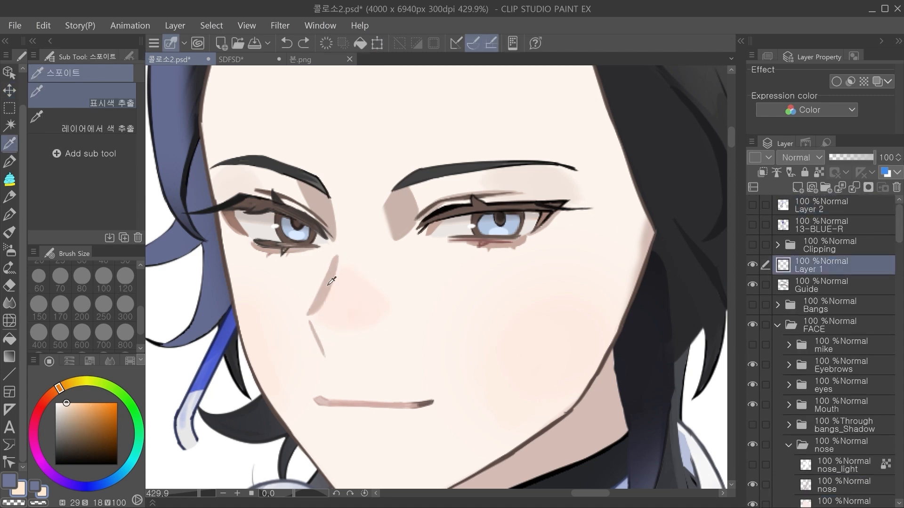
left_click(332, 269)
left_click(10, 375)
scroll(349, 258, "down", 1)
left_click_drag(351, 246, 347, 317)
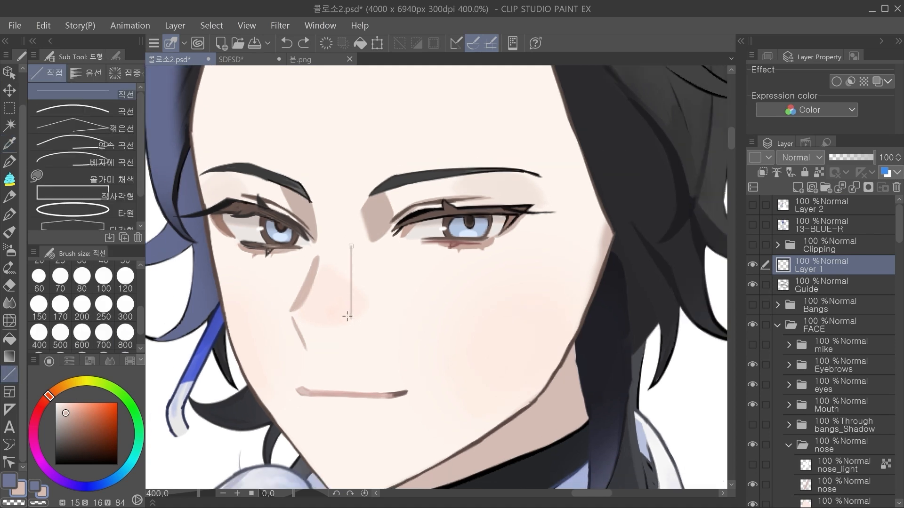
Step: Redraw the vertical nose line at brush size 7, try further strokes around the nose, and undo them
left_click_drag(140, 321, 141, 294)
left_click(125, 276)
left_click_drag(351, 246, 349, 316)
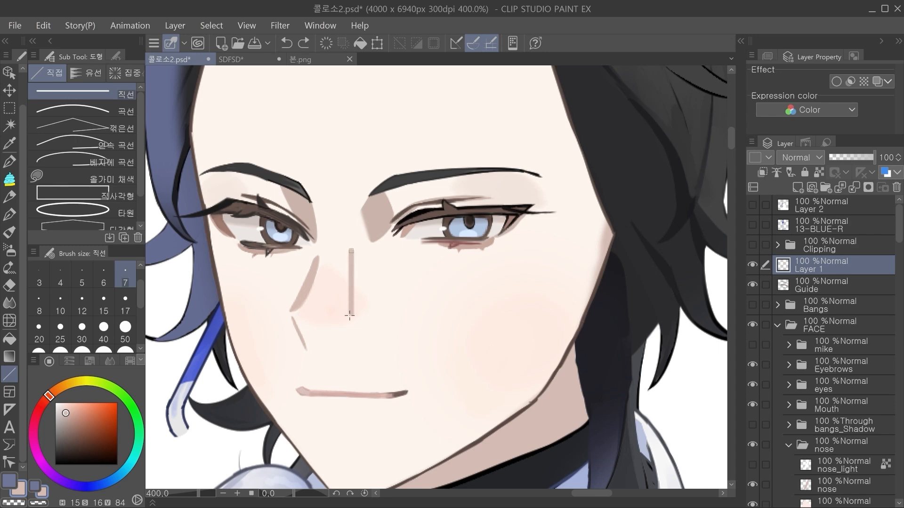
left_click_drag(463, 262, 363, 281)
key("ctrl+z")
left_click_drag(328, 257, 327, 302)
left_click_drag(317, 321, 378, 359)
left_click_drag(439, 278, 449, 312)
key("ctrl+z")
Step: On a new layer above Layer 1, draw a bright green profile line from the forehead over the nose and lips to the chin
left_click(838, 485)
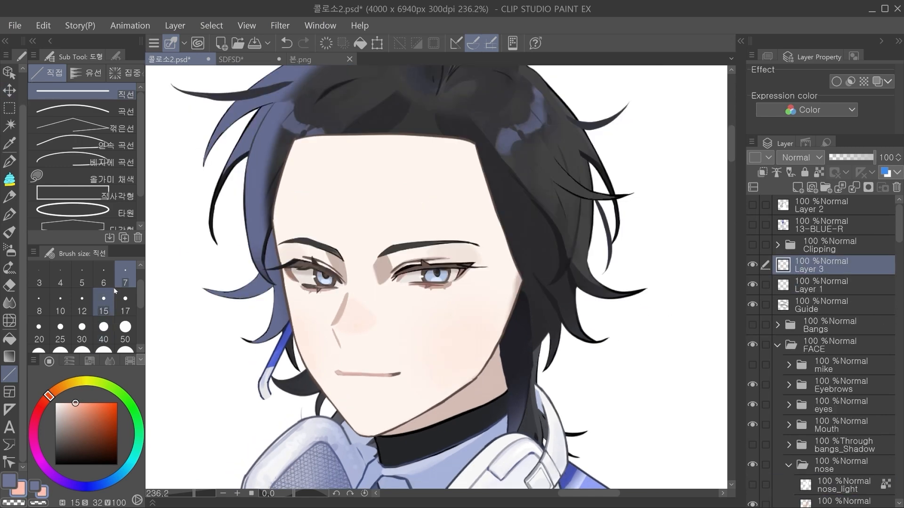
key("p")
left_click_drag(453, 216, 424, 206)
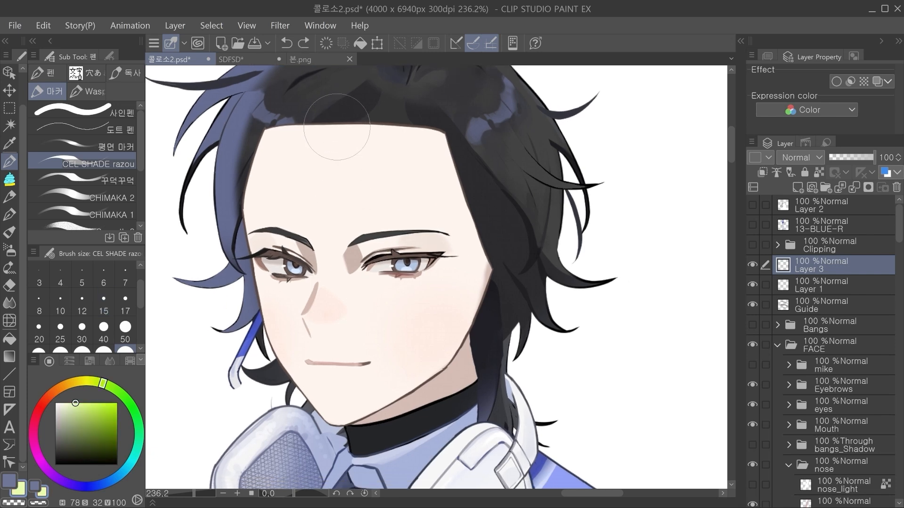
left_click_drag(337, 126, 321, 267)
mouse_move(316, 198)
left_mouse_down()
mouse_move(322, 285)
mouse_move(309, 317)
mouse_move(322, 297)
mouse_move(311, 330)
mouse_move(325, 365)
left_mouse_up()
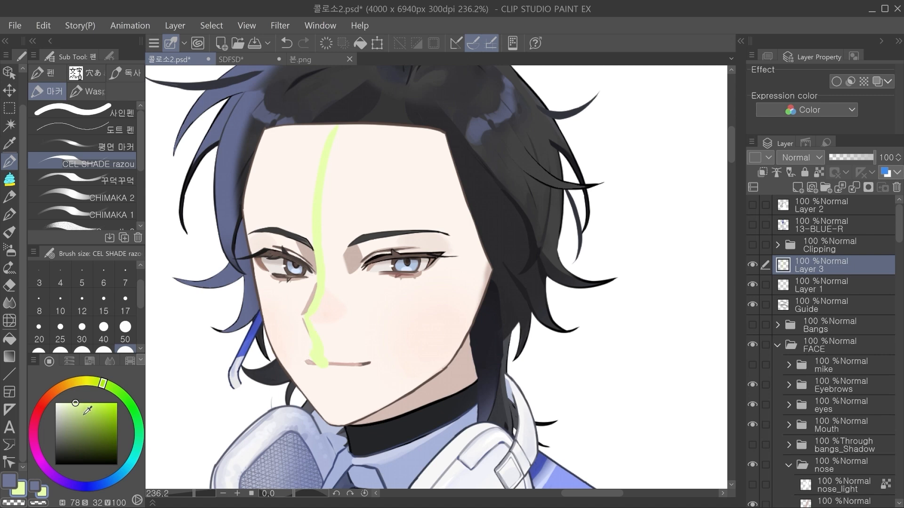
mouse_move(335, 126)
left_mouse_down()
mouse_move(314, 201)
mouse_move(319, 264)
mouse_move(309, 309)
mouse_move(317, 293)
mouse_move(306, 313)
mouse_move(316, 342)
mouse_move(305, 318)
mouse_move(345, 418)
left_mouse_up()
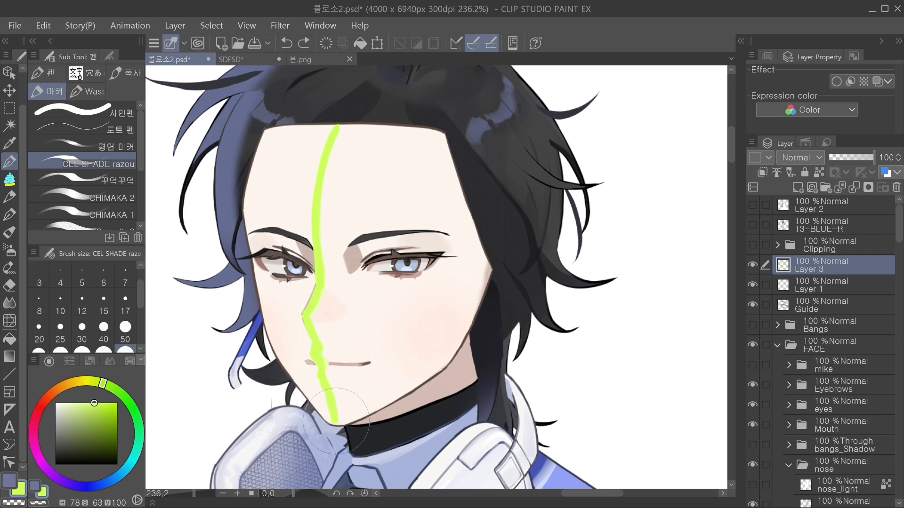
Step: Close the green profile line into a half-face shape on Layer 3 and fill it solid green with only that layer visible
mouse_move(332, 139)
left_mouse_down()
mouse_move(408, 159)
mouse_move(424, 285)
mouse_move(398, 353)
left_mouse_up()
mouse_move(341, 416)
left_mouse_down()
mouse_move(396, 367)
mouse_move(427, 255)
mouse_move(403, 358)
mouse_move(347, 411)
mouse_move(313, 313)
mouse_move(333, 263)
mouse_move(340, 163)
mouse_move(355, 131)
mouse_move(325, 220)
left_mouse_up()
mouse_move(329, 161)
left_mouse_down()
mouse_move(377, 137)
mouse_move(358, 236)
mouse_move(348, 160)
left_mouse_up()
left_click(752, 264, "alt")
key("g")
left_click(392, 260)
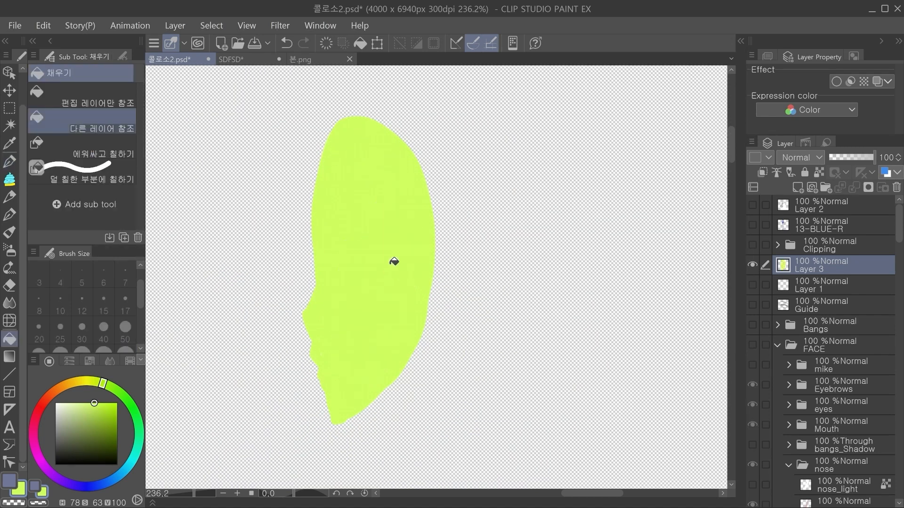
Step: Show all layers again, sample the face's skin colour, lock Layer 3's transparent pixels and fill its shape with that colour
key("p")
left_click(752, 265, "alt")
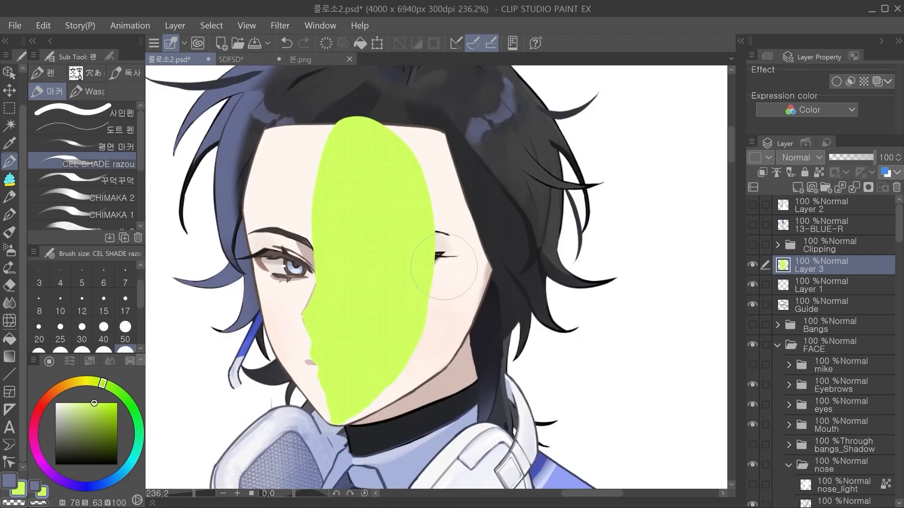
key("i")
left_click(444, 186)
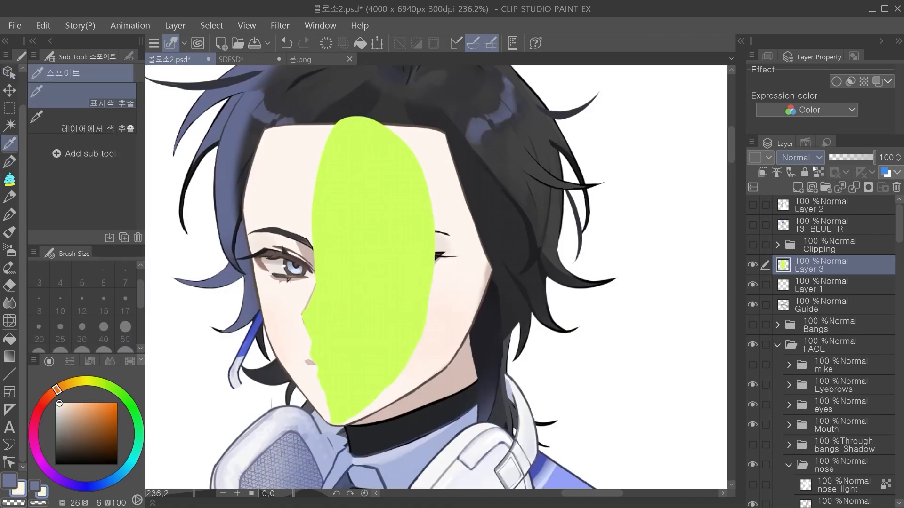
left_click(360, 44)
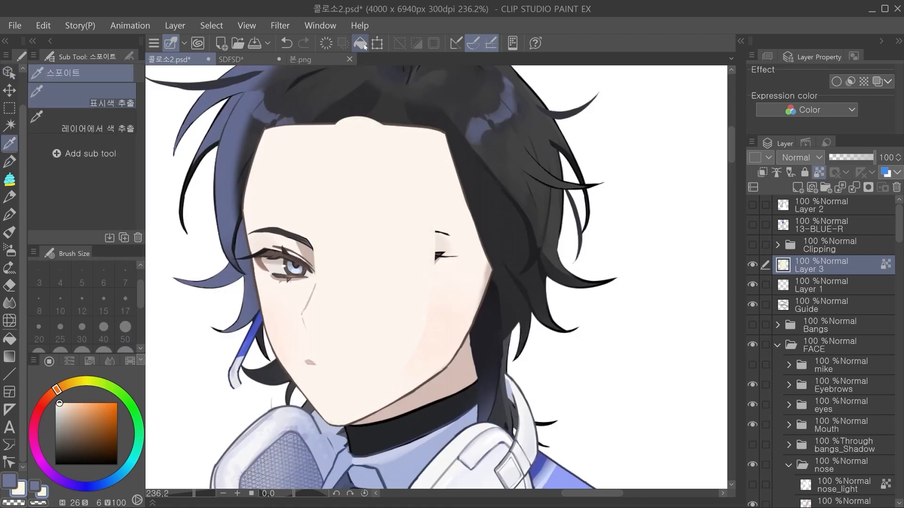
Step: Cut the whole of Layer 3 and paste it into the FACE folder directly beneath faceline
key("ctrl+x")
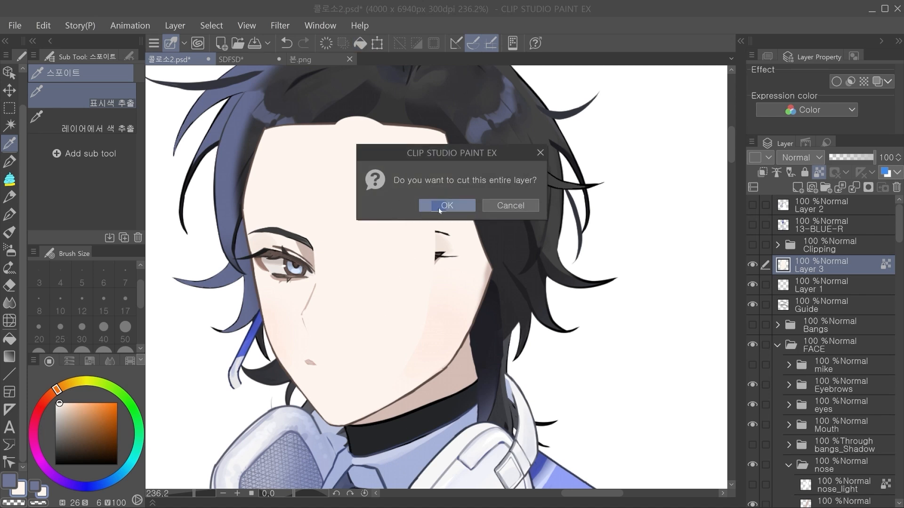
left_click(439, 209)
key("ctrl+v")
Step: Try moving the skin-coloured profile shape on Layer 3 outward past the front of the face, and undo the move
left_click(10, 90)
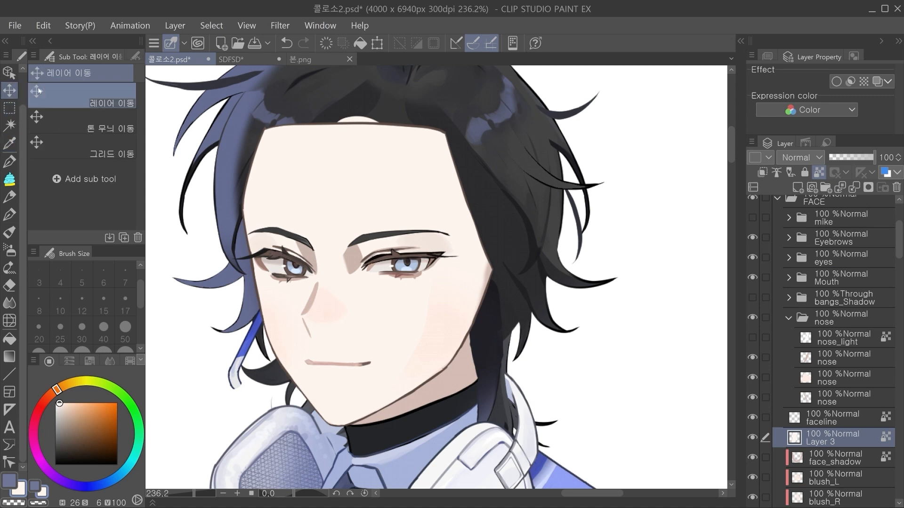
left_click_drag(567, 311, 599, 302)
scroll(900, 262, "down", 3)
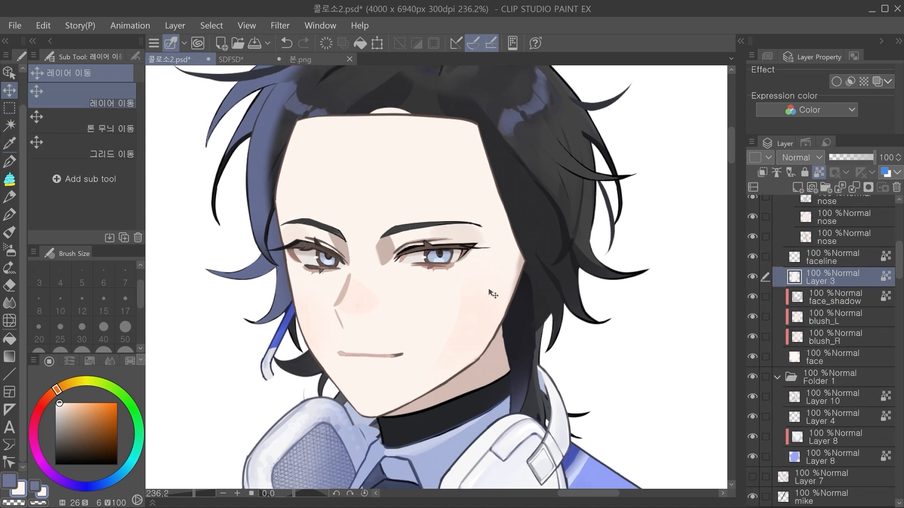
left_click_drag(449, 325, 341, 333)
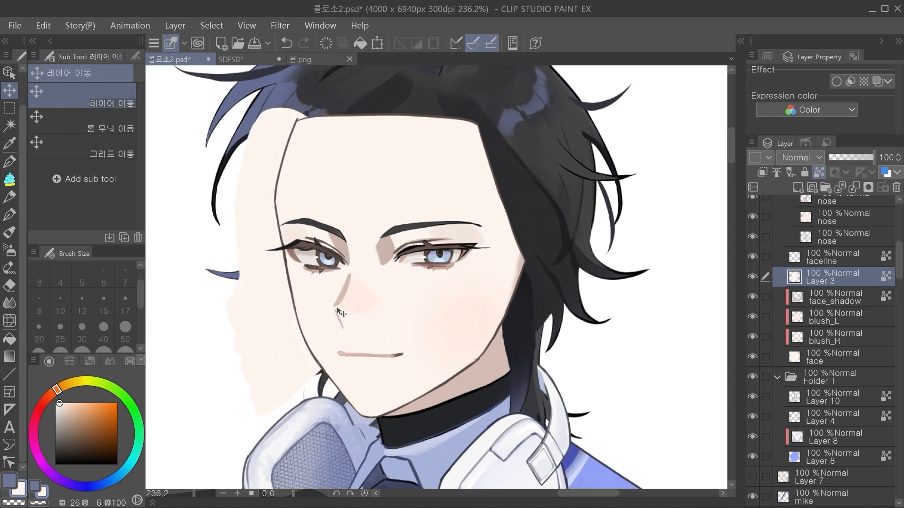
key("ctrl+z")
Step: Reorder Layer 3 above faceline and move its profile shape toward the front of the face so it covers the outline
scroll(500, 245, "up", 2)
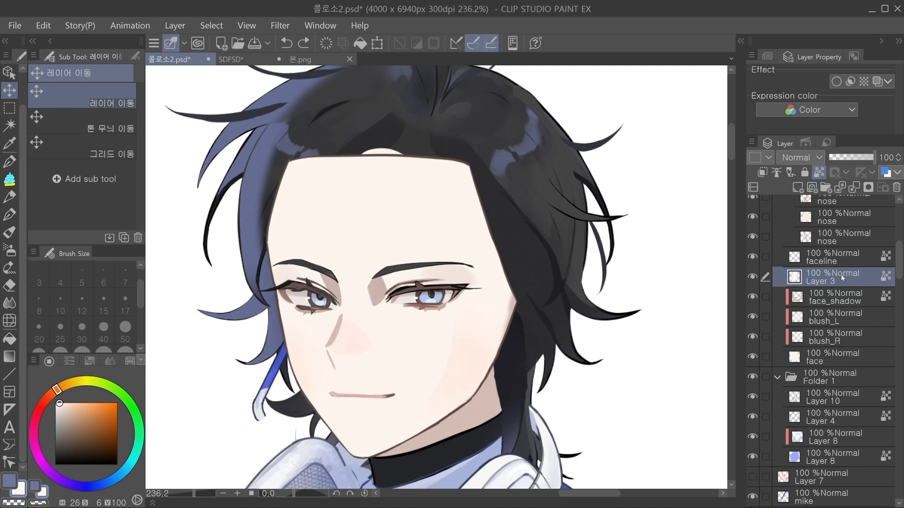
left_click_drag(842, 277, 833, 231)
left_click_drag(417, 350, 360, 351)
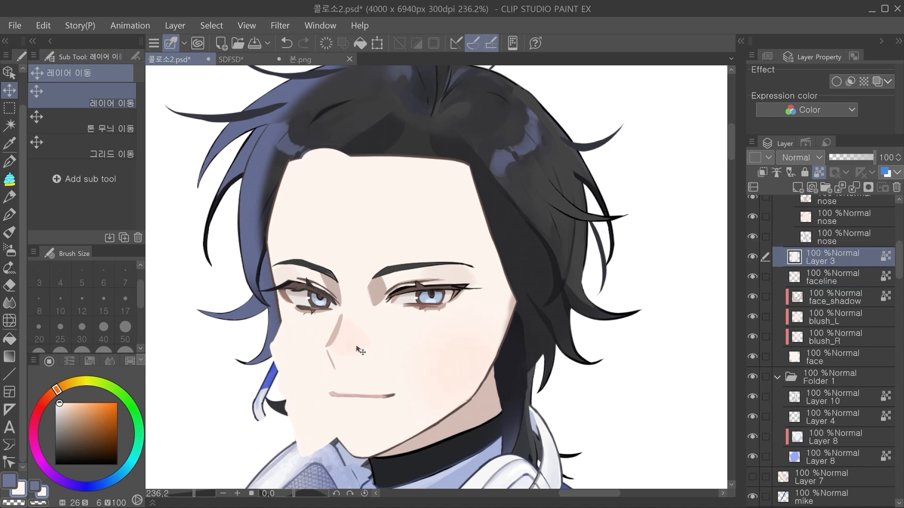
Step: Undo the last move of Layer 3's profile shape, try moving it farther out past the face, and undo that move
key("ctrl+z")
left_click_drag(396, 320, 301, 344)
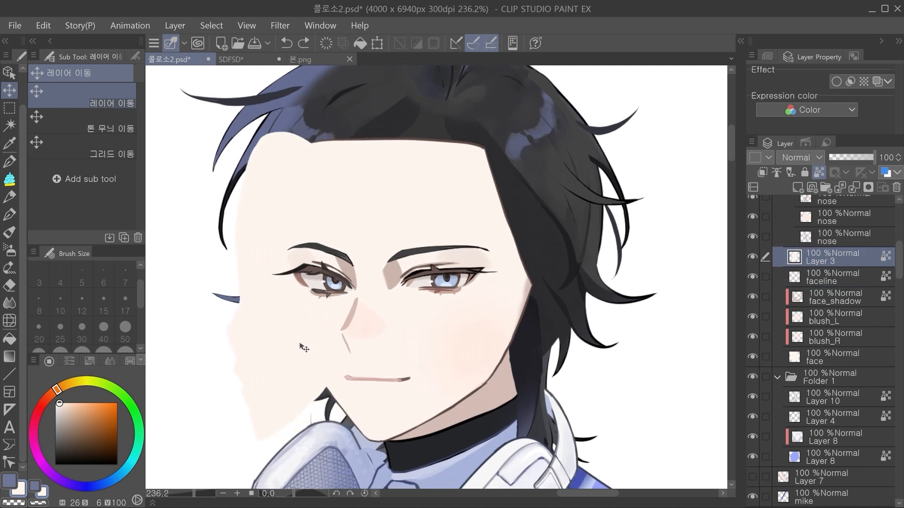
key("ctrl+z")
Step: Reshape the edges of Layer 3's skin-coloured profile shape with the Liquify tool at brush size 300
key("ctrl+t")
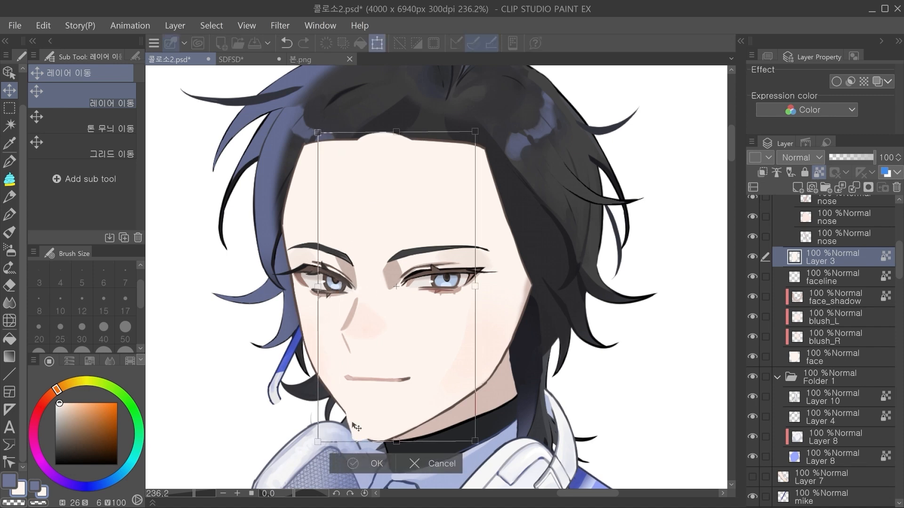
key("Return")
left_click_drag(283, 309, 266, 288)
left_click(14, 309)
left_click(13, 321)
left_click_drag(227, 257, 213, 244)
left_click_drag(140, 294, 140, 317)
left_click(126, 318)
left_click_drag(302, 409, 356, 414)
left_click_drag(381, 360, 426, 378)
left_click_drag(443, 339, 428, 349)
Step: Add a border effect to Layer 3 and set its edge colour to red
left_click(836, 81)
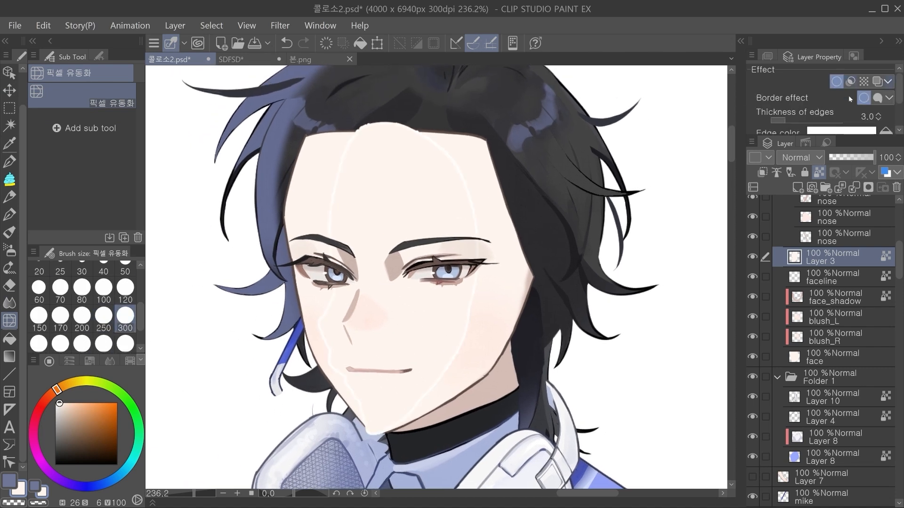
left_click(835, 132)
left_click(664, 157)
left_click(871, 113)
Step: Move the outlined profile shape past the front of the face and liquify its chin inward toward the jaw
key("k")
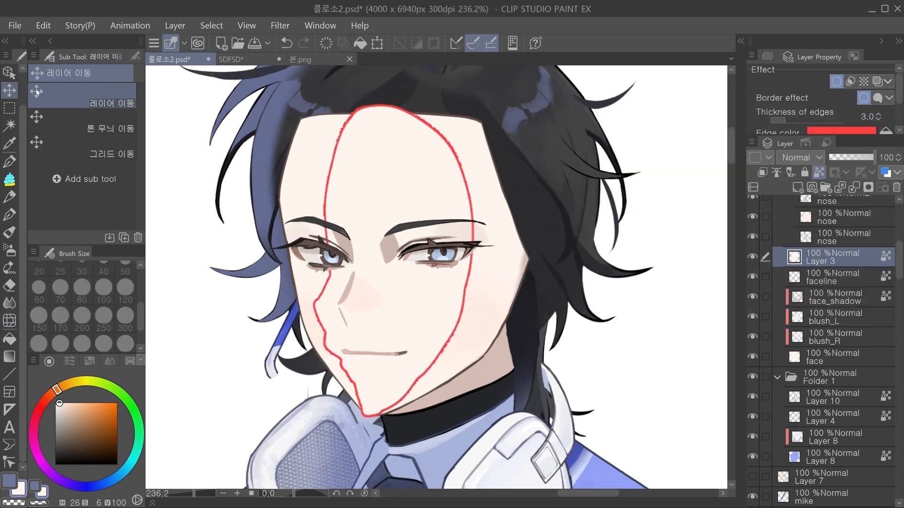
left_click_drag(427, 293, 429, 314)
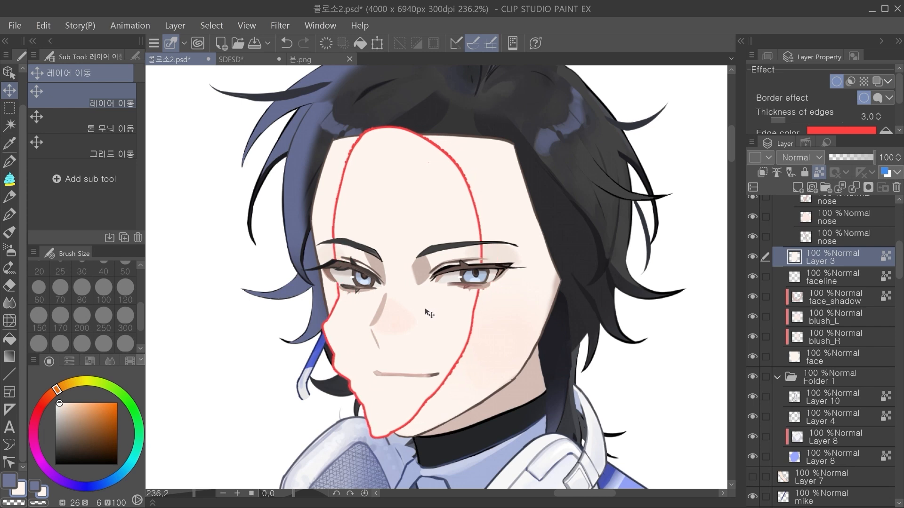
left_click(10, 321)
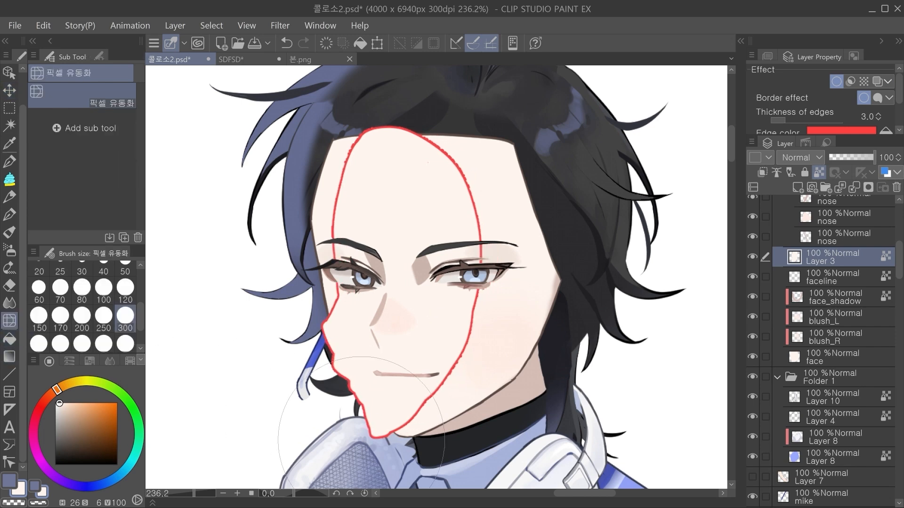
mouse_move(413, 452)
left_mouse_down()
mouse_move(375, 398)
mouse_move(366, 399)
left_mouse_up()
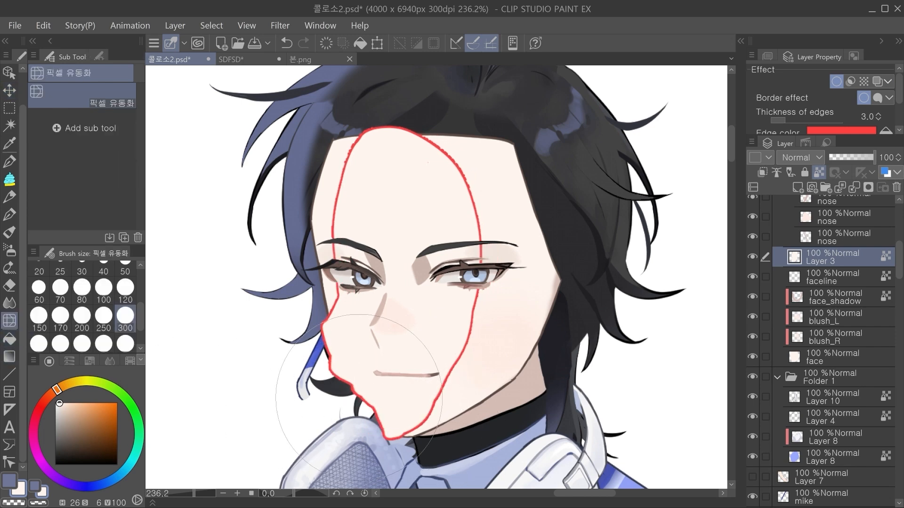
Step: Set the Liquify brush size to 120, refine the profile shape's contour and remove its red border effect
left_click(125, 289)
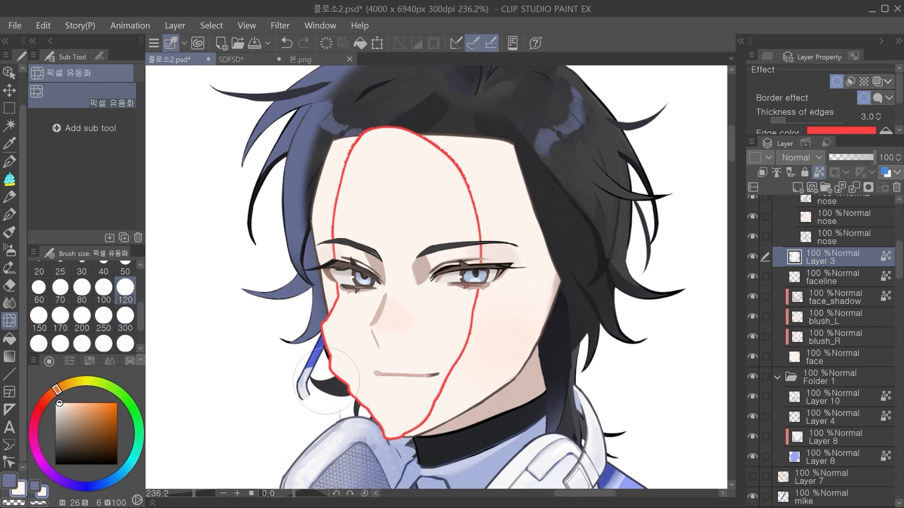
scroll(447, 301, "up", 1)
mouse_move(424, 323)
left_mouse_down()
mouse_move(447, 301)
mouse_move(390, 332)
mouse_move(364, 326)
left_mouse_up()
Step: Select the nose bridge line's layer and transform the line outward so it meets the profile's nose tip
left_click(393, 293, "ctrl+shift")
key("k")
key("ctrl+t")
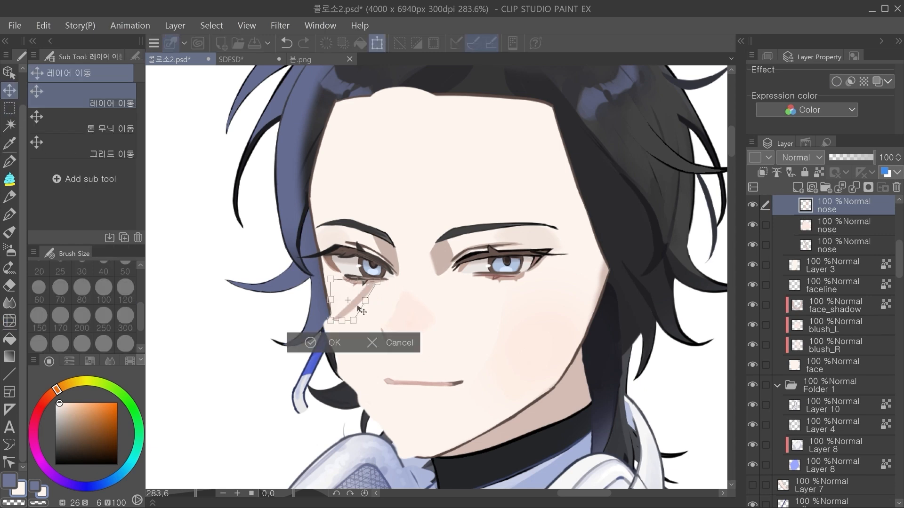
key("Return")
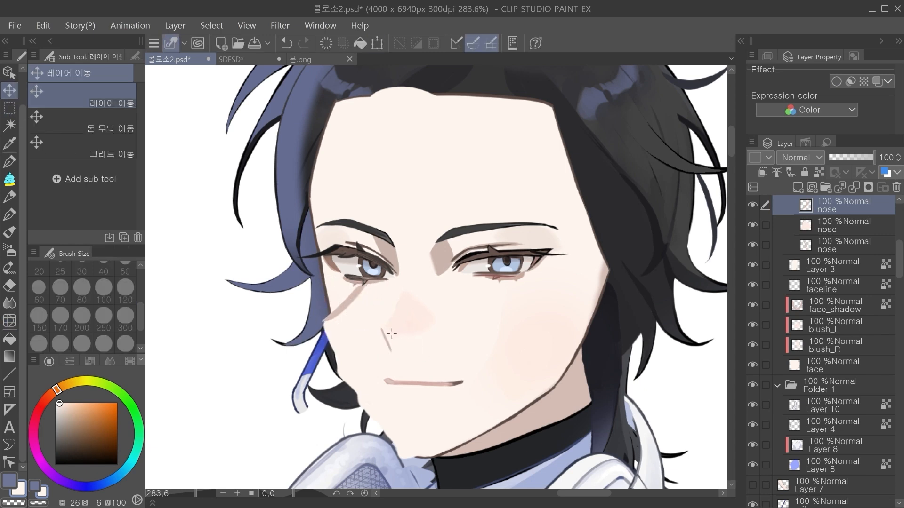
Step: Transform the lower nose line and move it outward to the edge of the profile shape
left_click(391, 336, "ctrl+shift")
key("ctrl+t")
left_click_drag(393, 357, 398, 382)
key("ctrl+z")
left_click_drag(390, 336, 335, 336)
left_click(302, 381)
Step: Try shifting a picked face layer toward the front of the face, and undo the move
left_click_drag(425, 344, 391, 282)
left_click(386, 259)
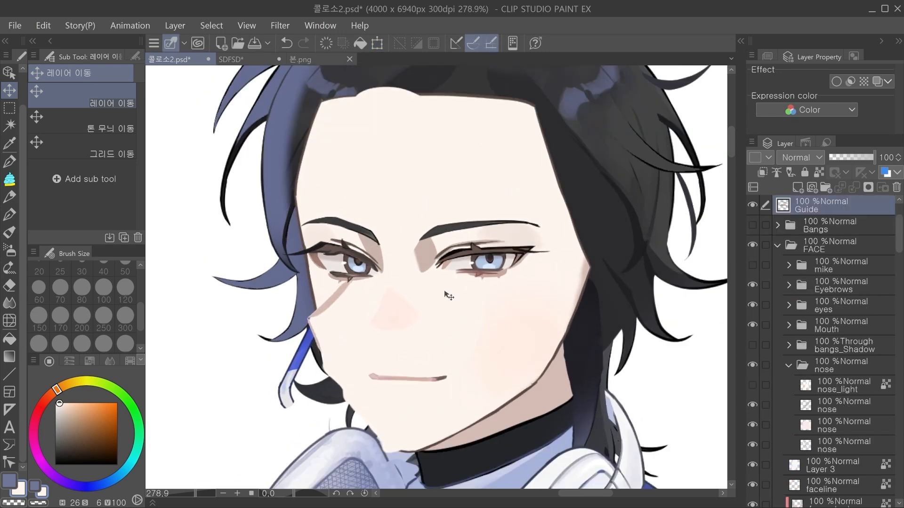
left_click(477, 285)
left_click_drag(474, 283, 419, 282)
key("ctrl+z")
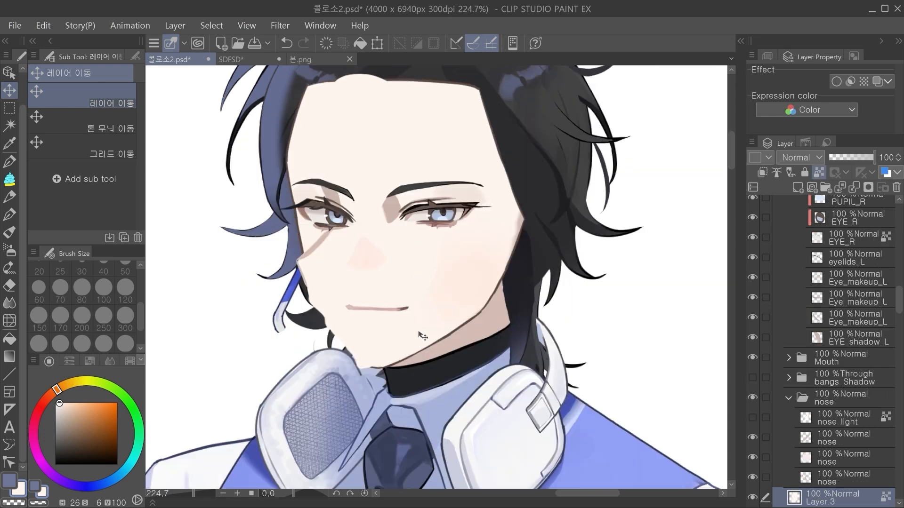
Step: Transform the whole EYES R folder toward the front edge of the face and shift Eyebrows_R outward to match
left_click_drag(454, 248, 383, 300)
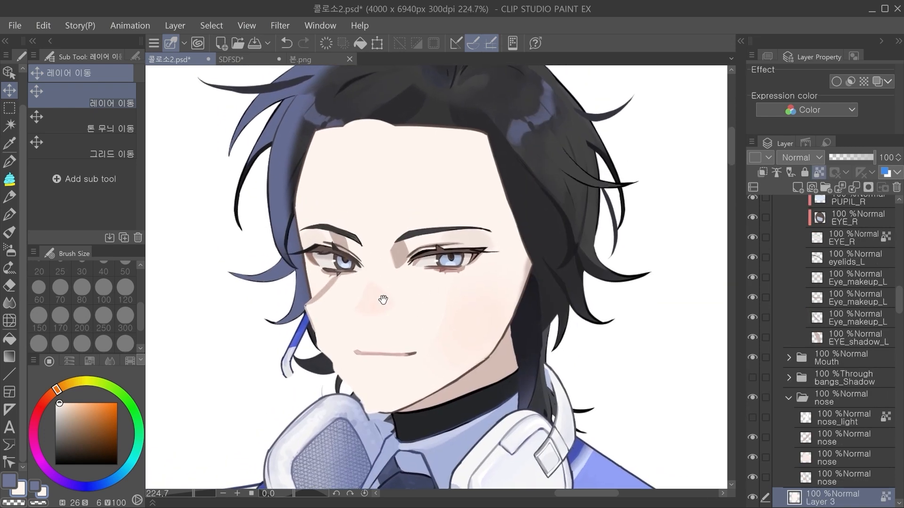
left_click(347, 257)
scroll(800, 374, "up", 10)
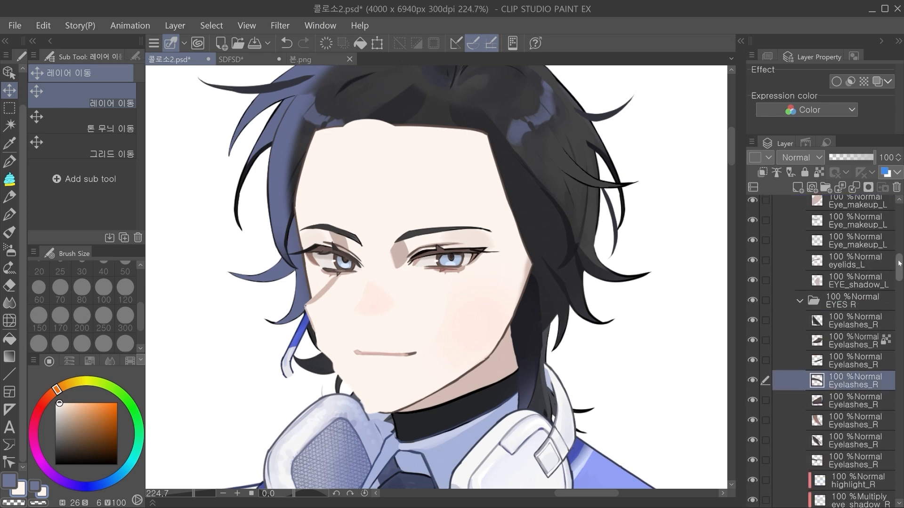
left_click(801, 374)
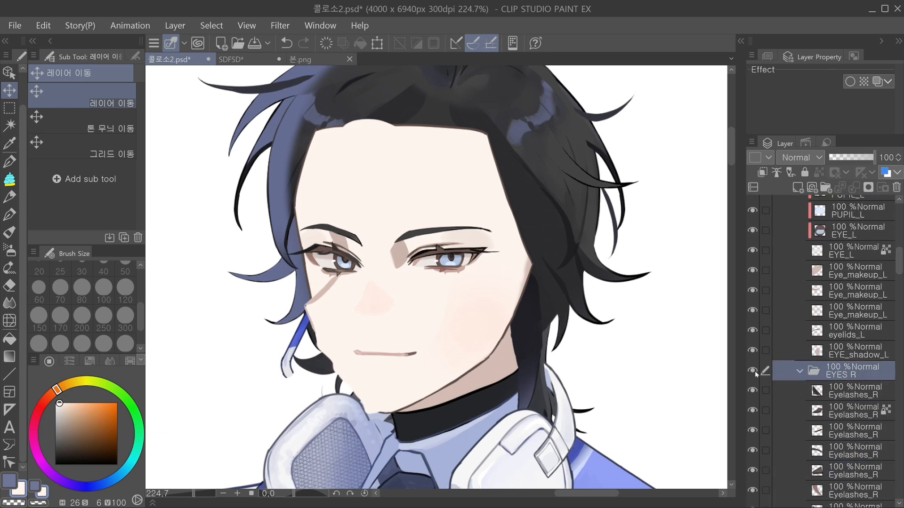
left_click(801, 371)
left_click_drag(386, 288, 376, 284)
key("ctrl+t")
left_click_drag(380, 253, 339, 264)
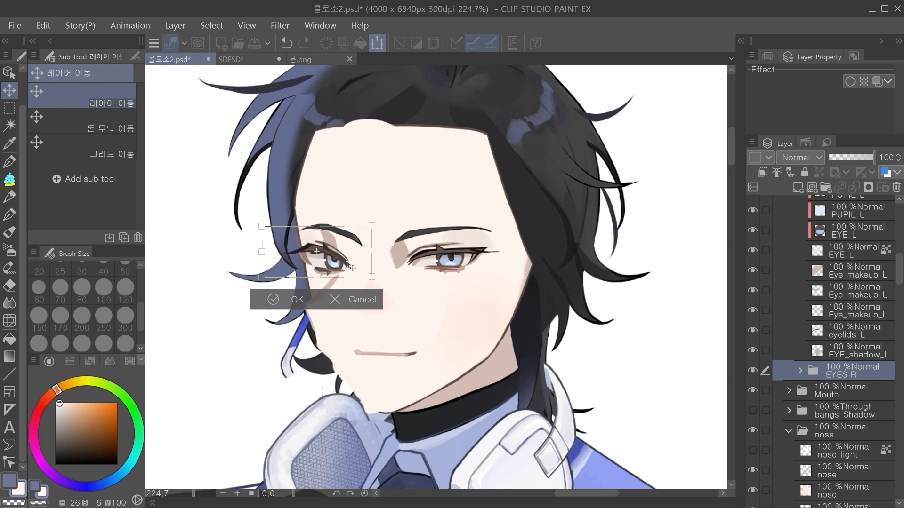
left_click(284, 300)
left_click(336, 247, "ctrl")
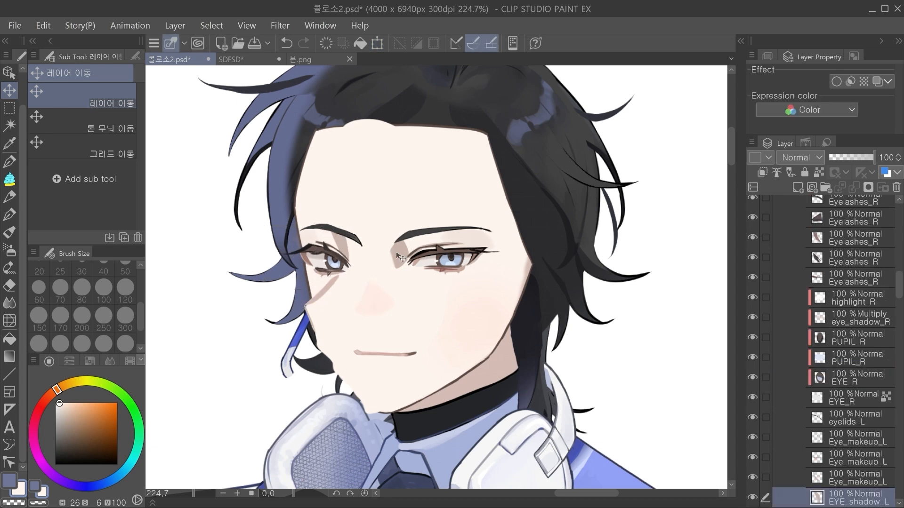
left_click(360, 240, "ctrl")
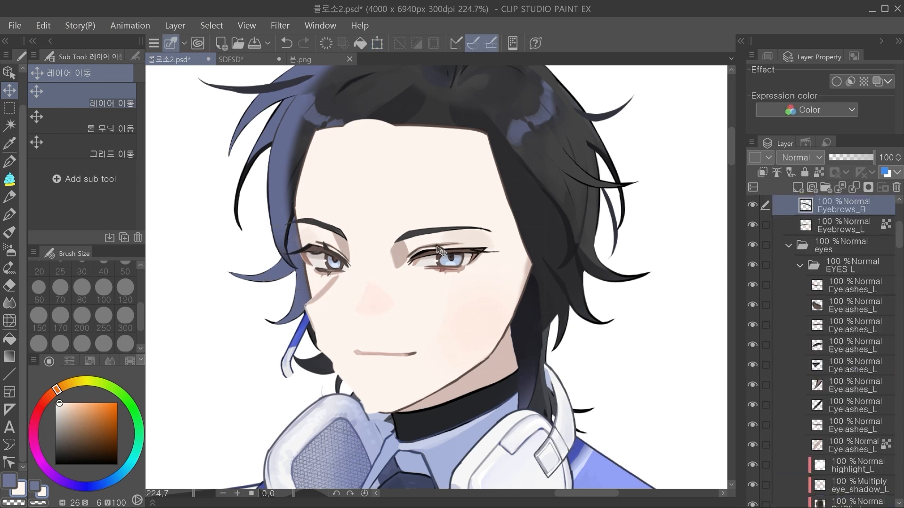
Step: Move the whole EYES L folder slightly toward the front of the face and shift the Eyebrows_L layer with it
left_click(480, 244, "ctrl")
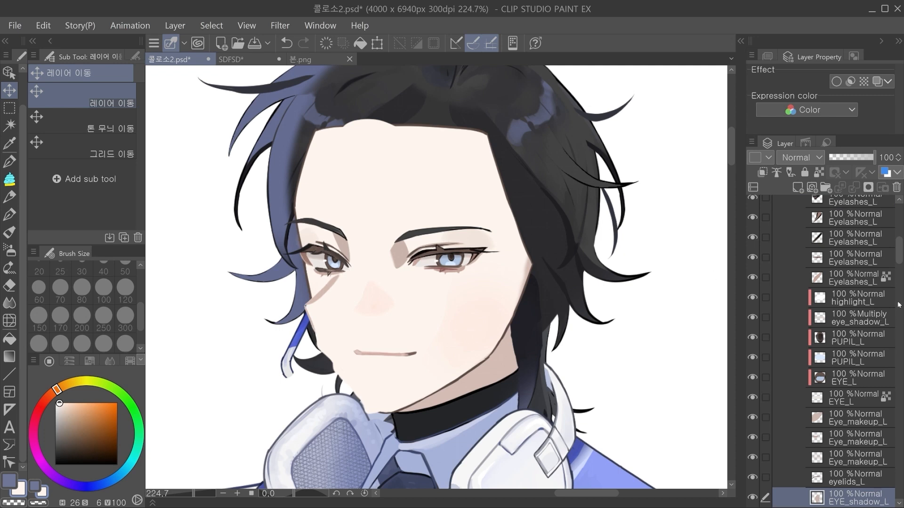
scroll(853, 283, "up", 5)
left_click(853, 266)
left_click_drag(494, 292, 478, 285)
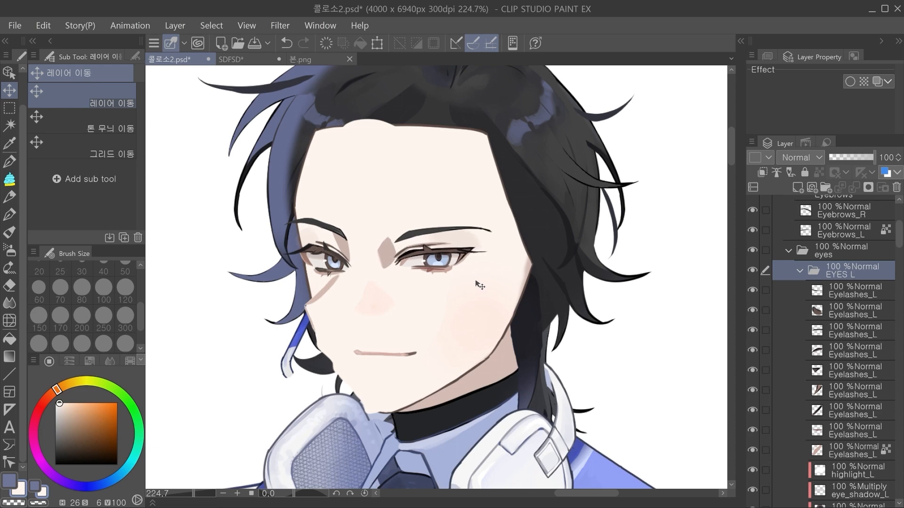
left_click(426, 230, "ctrl")
left_click_drag(538, 237, 523, 233)
Step: Move the nose blush toward the front of the face and shift the whole Mouth folder the same way
left_click_drag(499, 268, 377, 297)
left_click(357, 275, "ctrl")
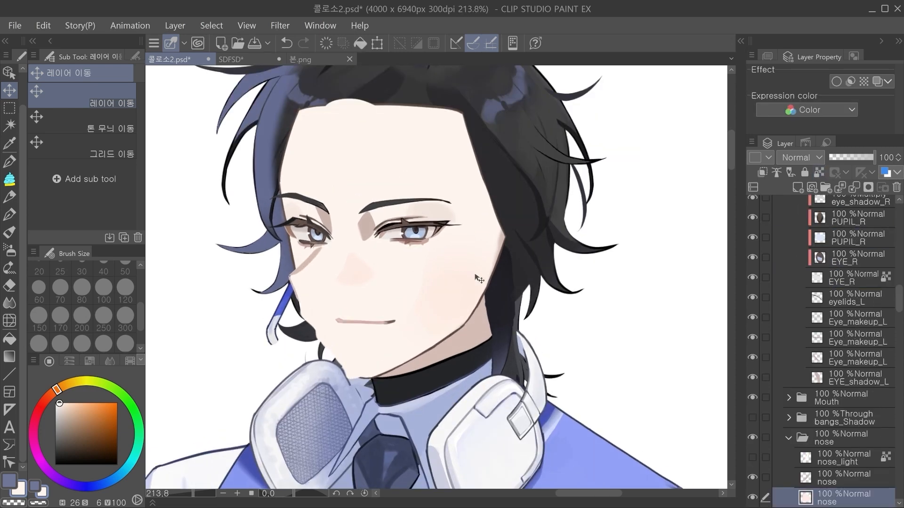
scroll(450, 276, "down", 2)
scroll(407, 315, "up", 2)
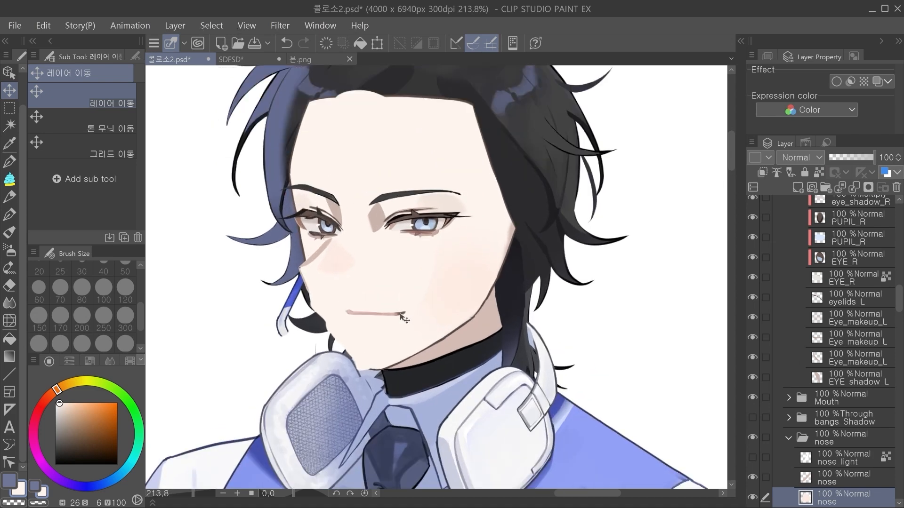
left_click(403, 312, "ctrl+shift")
left_click(851, 398)
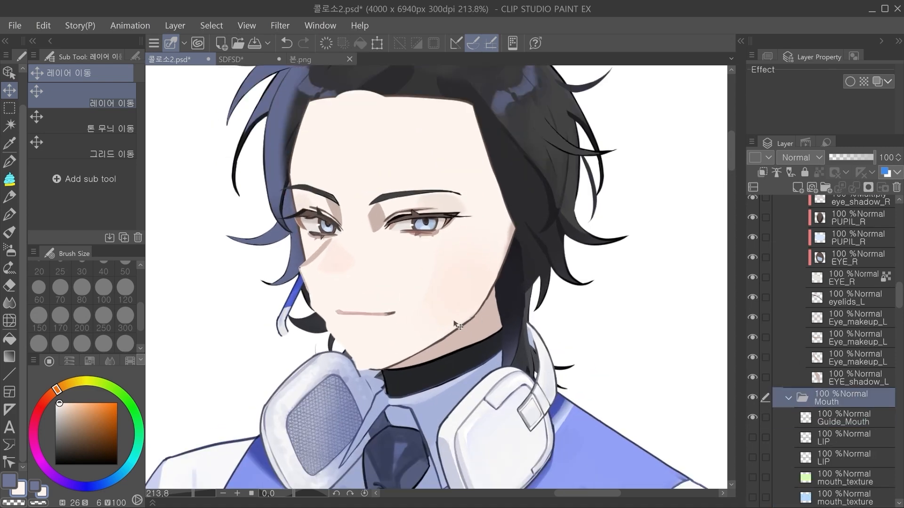
scroll(490, 266, "up", 1)
Step: Try moving Layer 3's profile shape away from the face to compare the original outline, and undo the move
left_click_drag(436, 273, 315, 259)
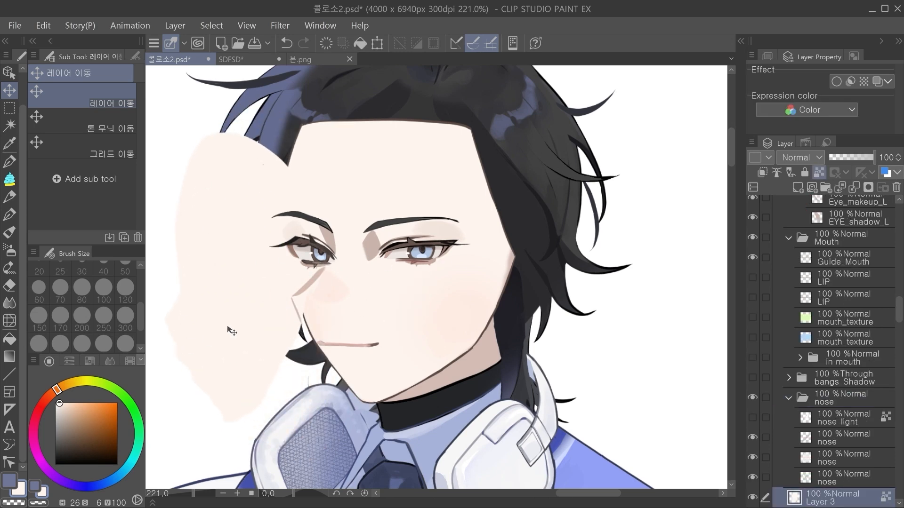
key("ctrl+z")
scroll(452, 279, "up", 2)
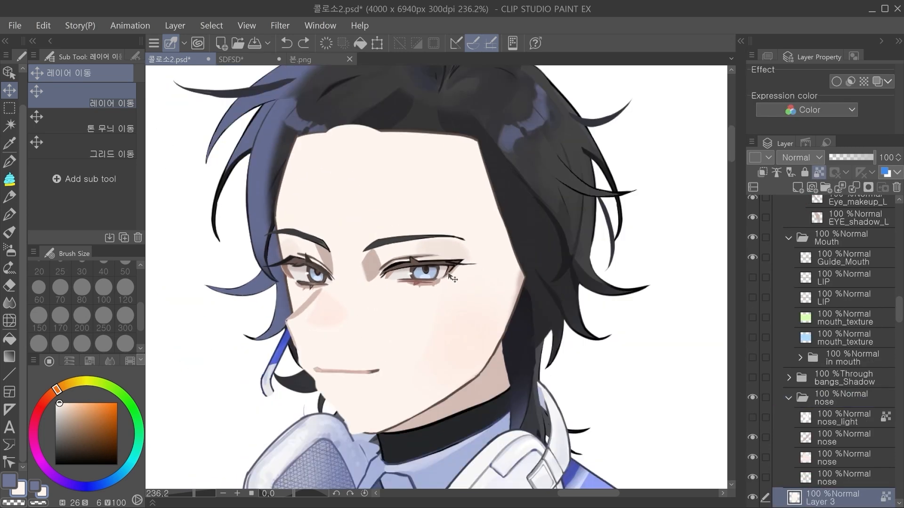
Step: Try cutting Layer 3 and pasting it at other positions in the FACE folder, and undo the changes
key("ctrl+x")
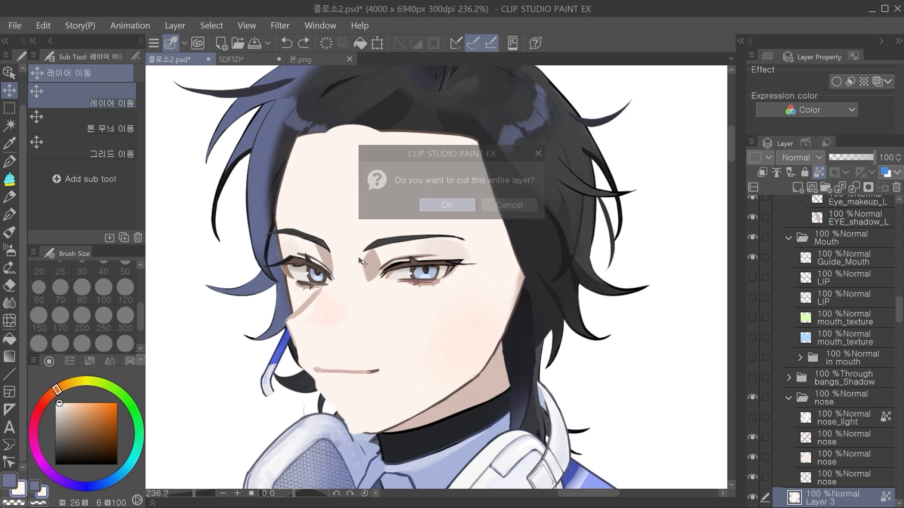
key("Return")
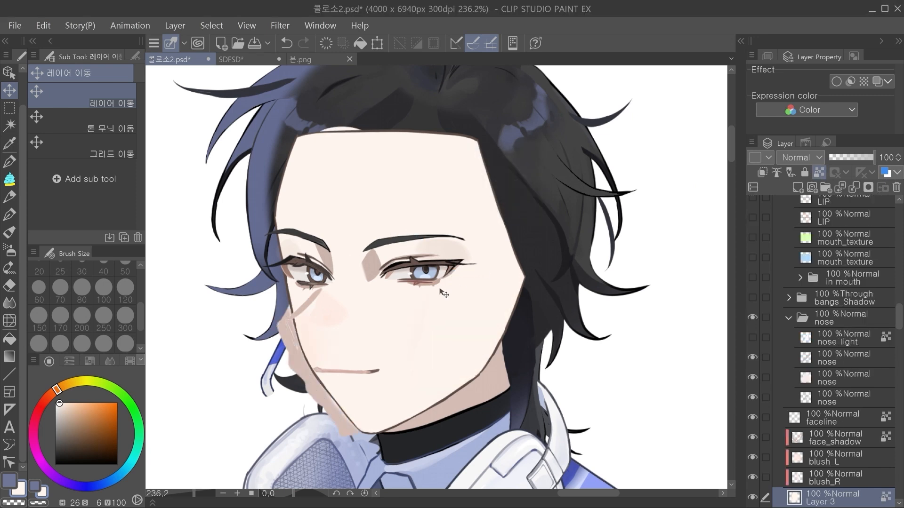
key("ctrl+v")
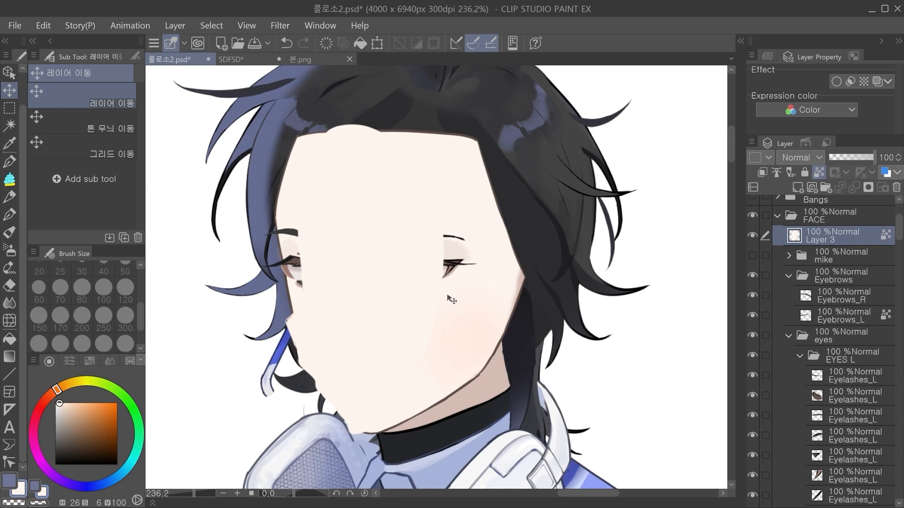
key("ctrl+z")
key("ctrl+z")
scroll(411, 238, "up", 1)
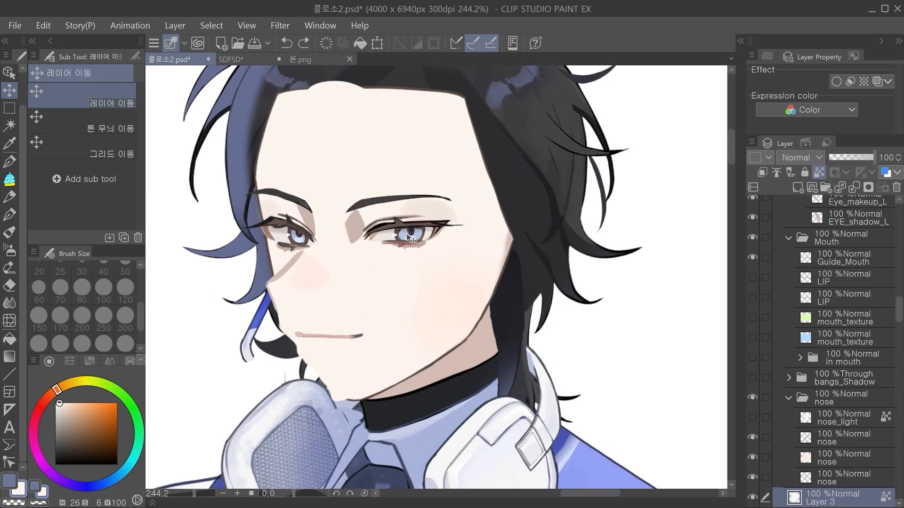
Step: Add a new layer above Layer 1 and paint skin colour over the far eye's inner corner with the CEL SHADE razou pen
left_click_drag(424, 256, 431, 275)
left_click_drag(900, 297, 873, 218)
left_click(825, 265)
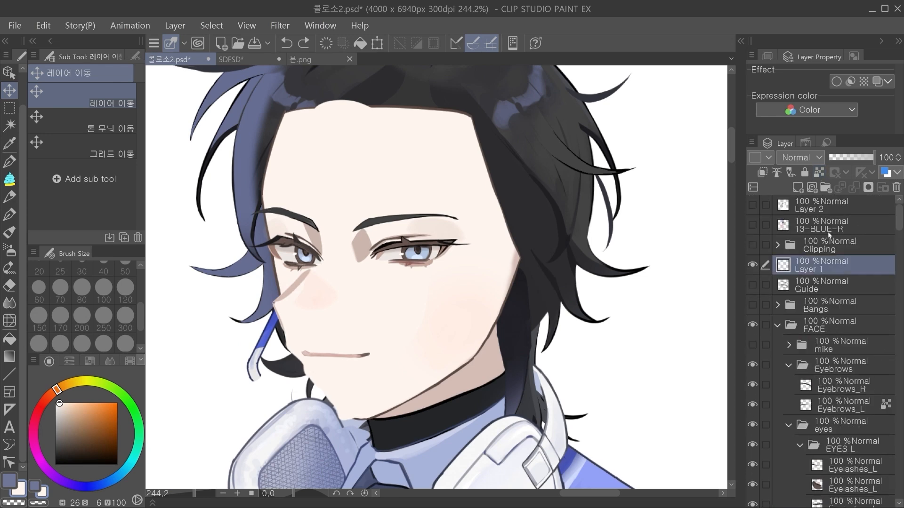
left_click(797, 188)
scroll(354, 240, "up", 4)
left_click(9, 161)
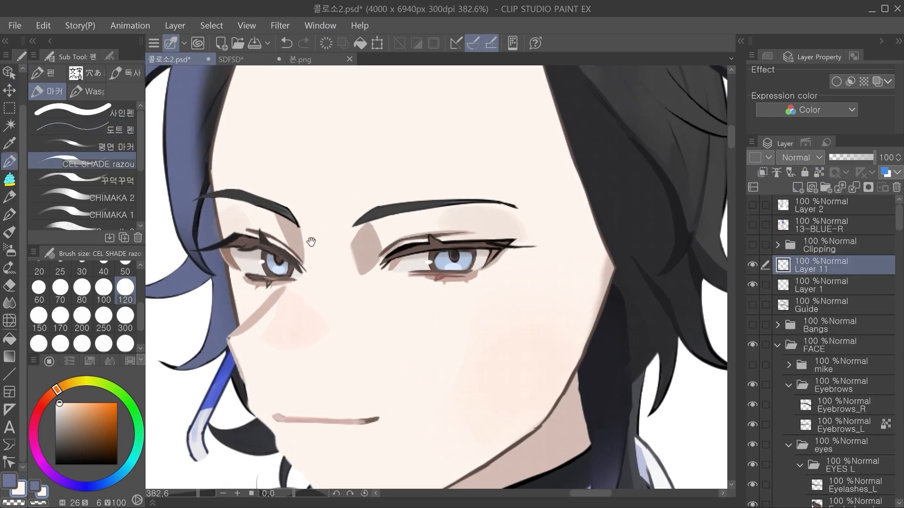
left_click_drag(318, 231, 338, 233)
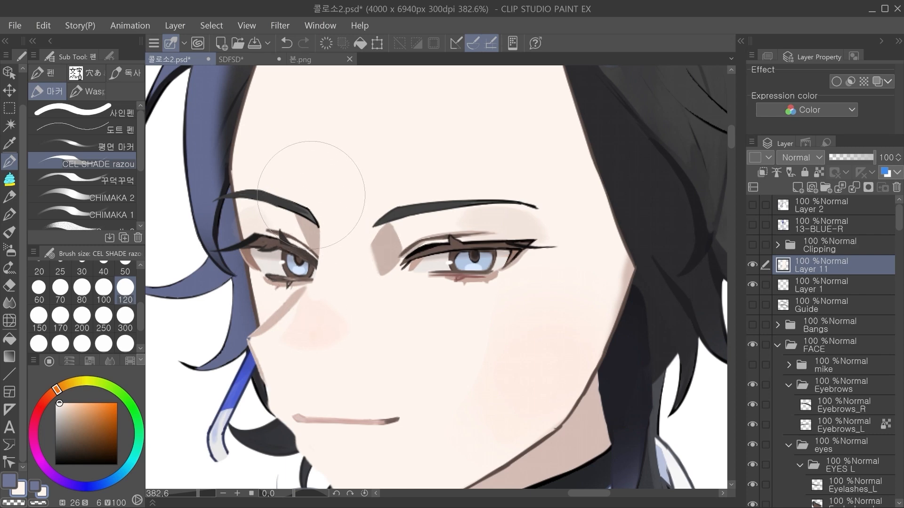
scroll(419, 285, "down", 3)
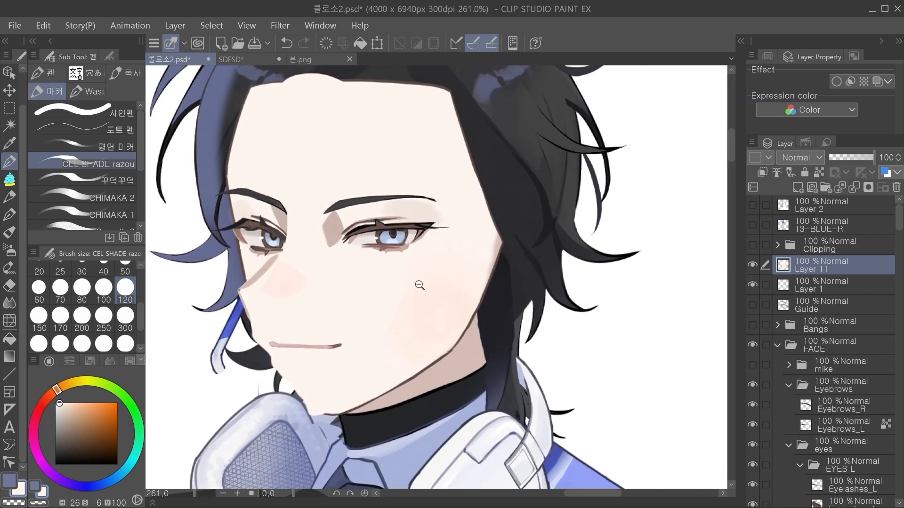
scroll(419, 285, "down", 2)
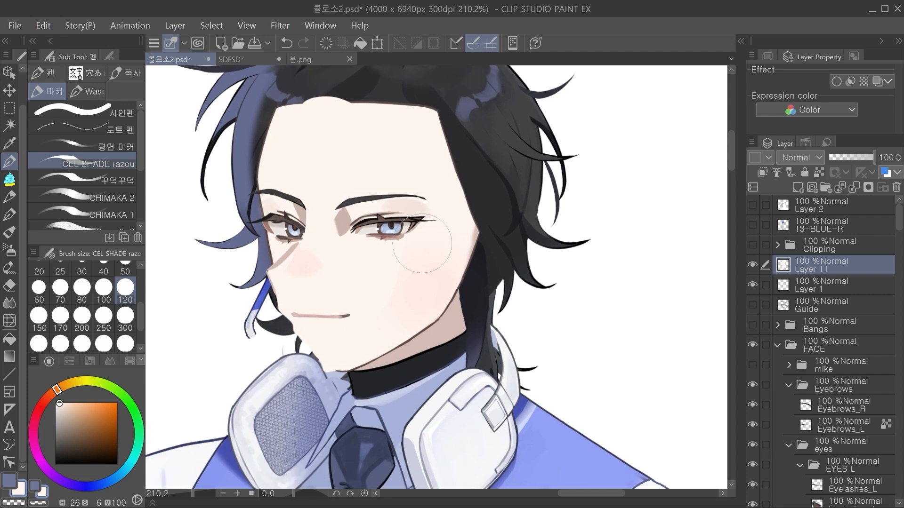
scroll(459, 348, "down", 1)
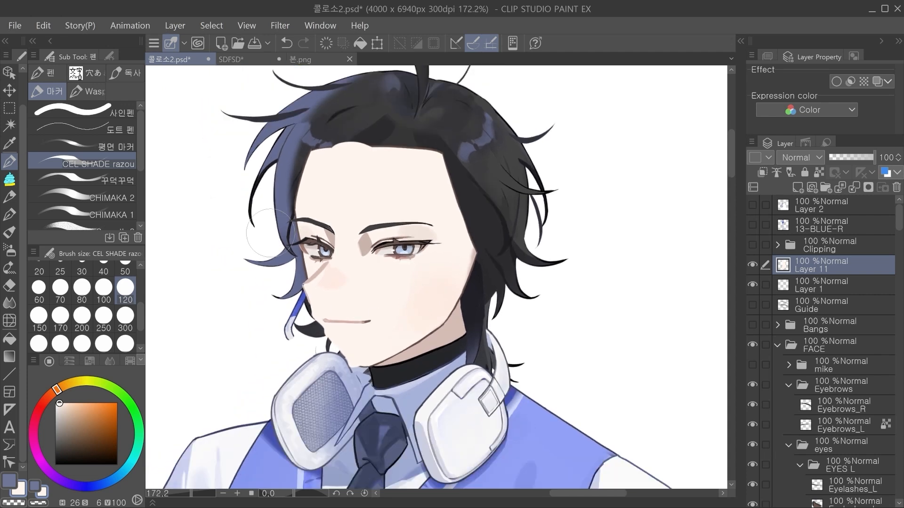
Step: Undo the skin-colour touch-up layer and the fitted profile with its shifted facial features, and add a new raster layer
key("ctrl+z")
key("ctrl+z")
key("ctrl+z")
key("ctrl+z")
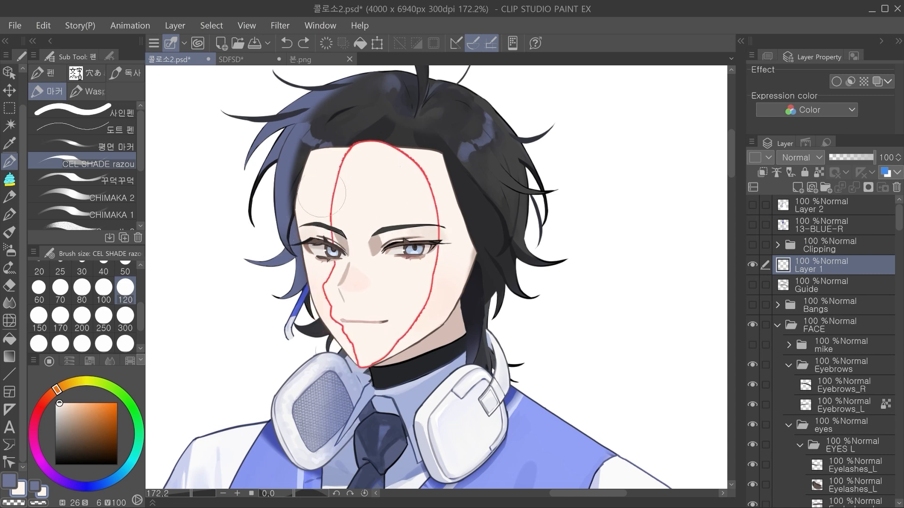
scroll(387, 255, "up", 1)
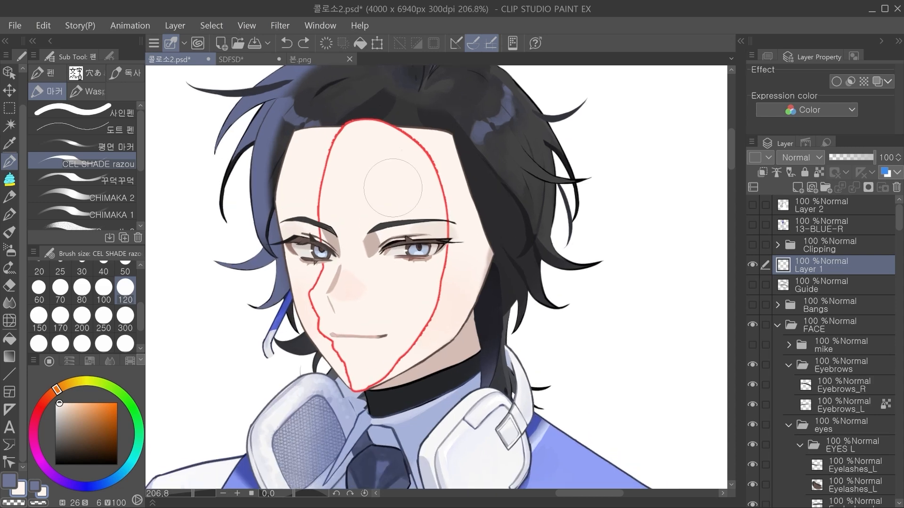
scroll(393, 188, "up", 2)
mouse_move(358, 229)
left_mouse_down()
mouse_move(329, 228)
mouse_move(359, 215)
mouse_move(393, 228)
left_mouse_up()
scroll(360, 215, "down", 2)
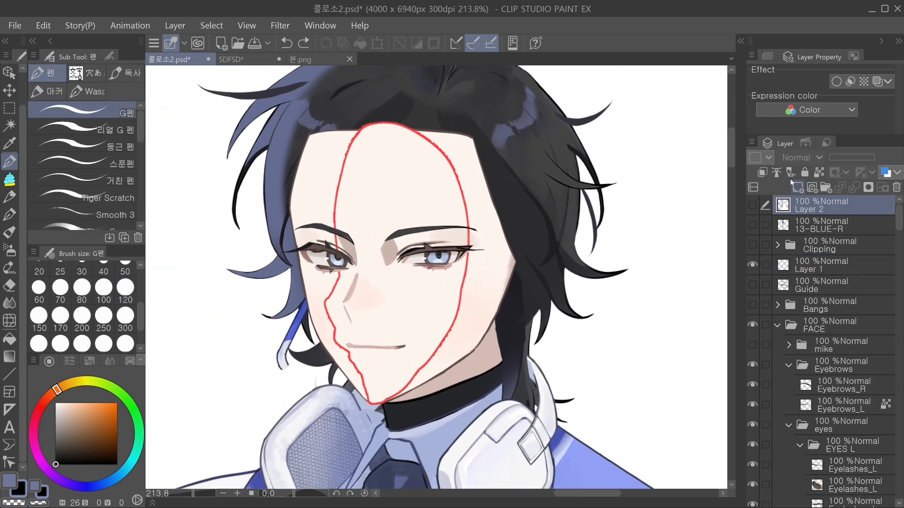
left_click(795, 187)
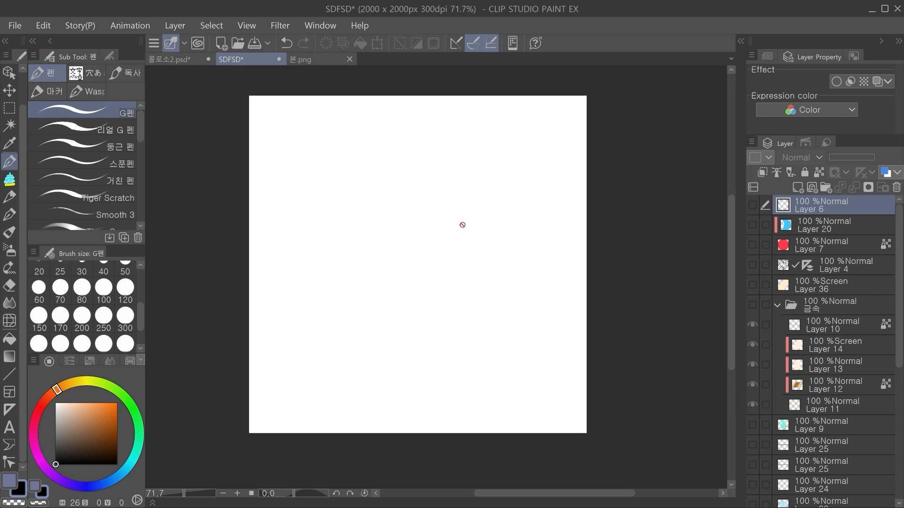
Step: Return to the 콜로소2.psd document and make the Bangs folder and the mike folder inside FACE visible again
left_click(169, 59)
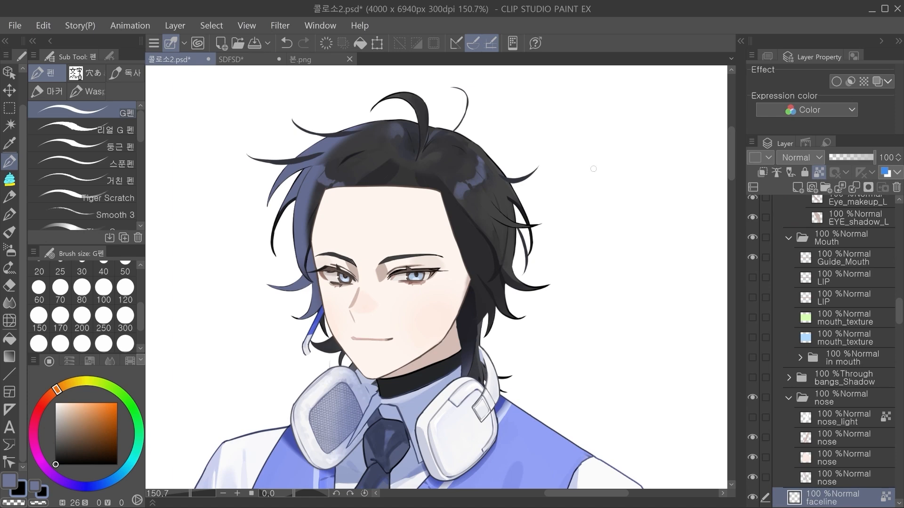
left_click_drag(898, 313, 899, 214)
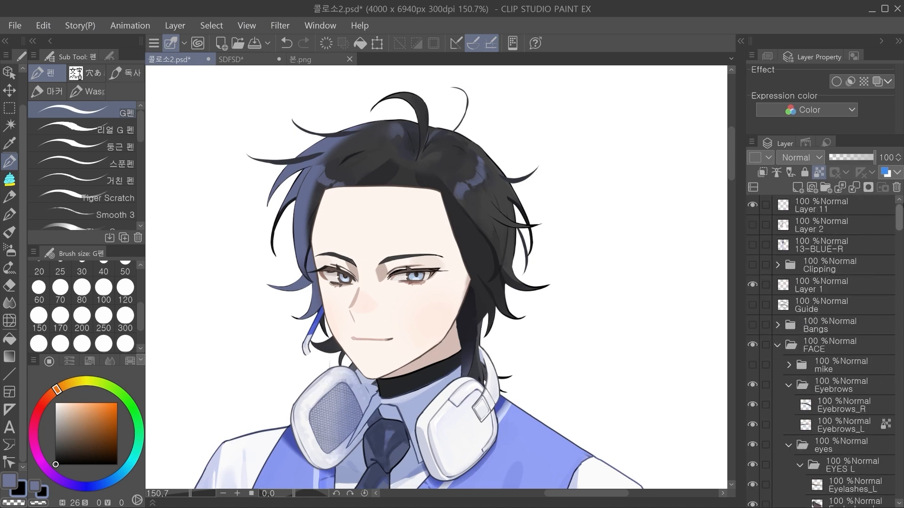
left_click_drag(753, 325, 752, 365)
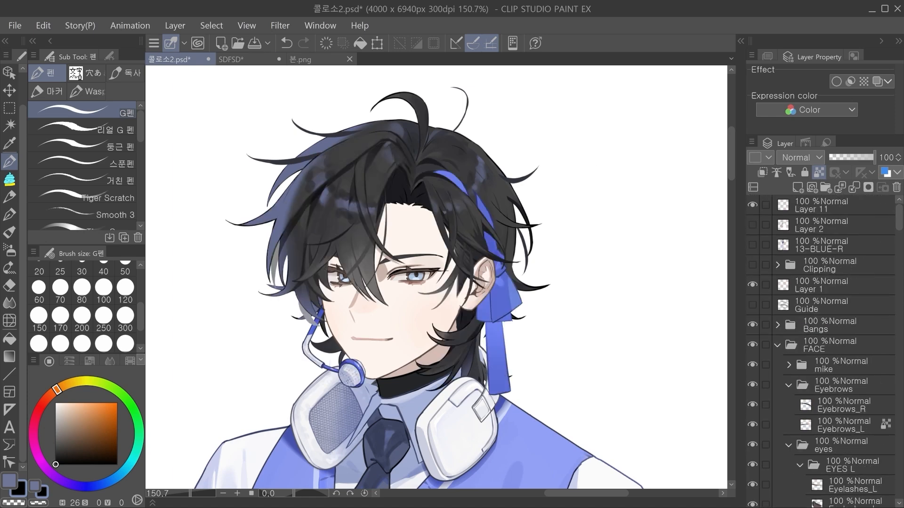